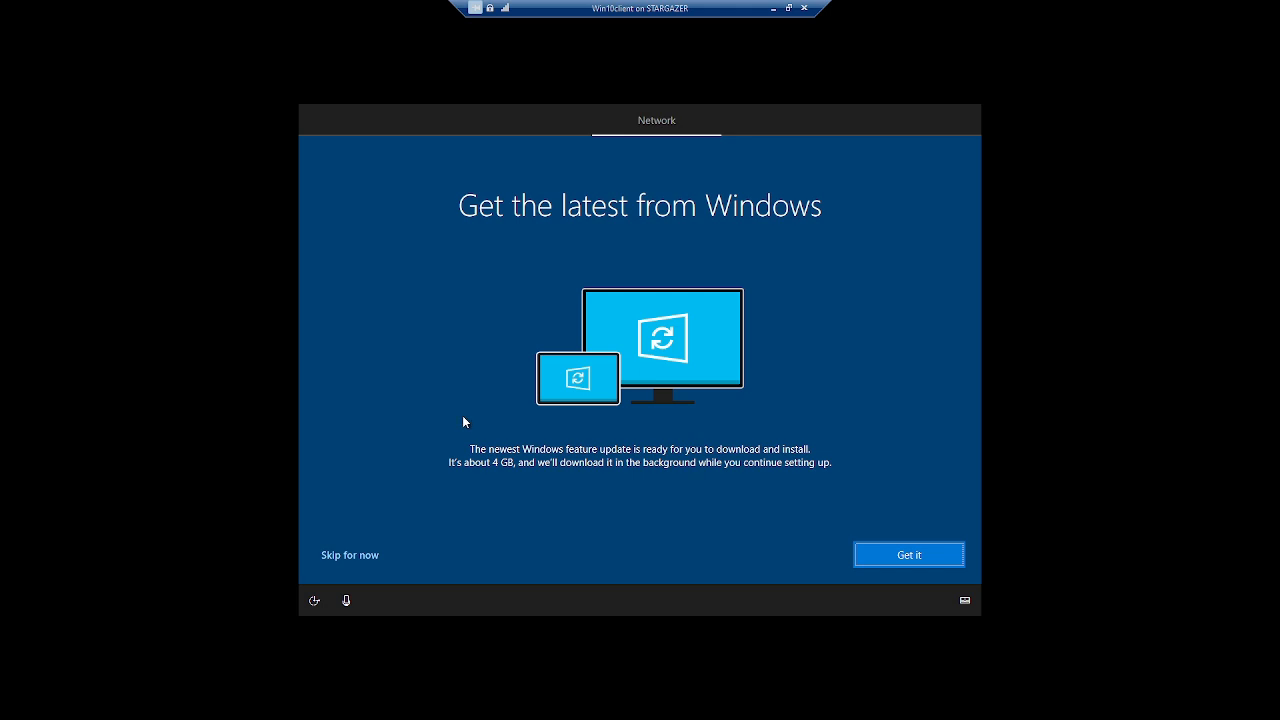
Skip the offered Windows feature update for now.
click(374, 554)
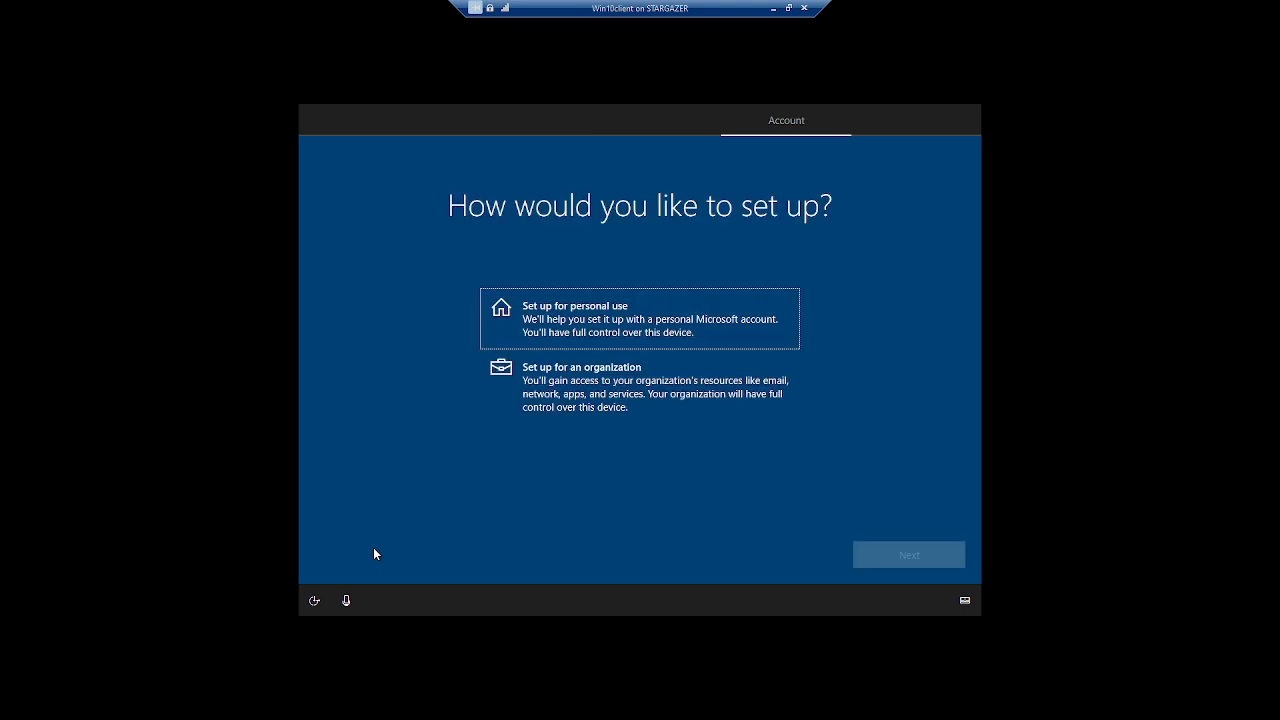
Choose personal use with an offline account and accept the limited experience.
click(599, 337)
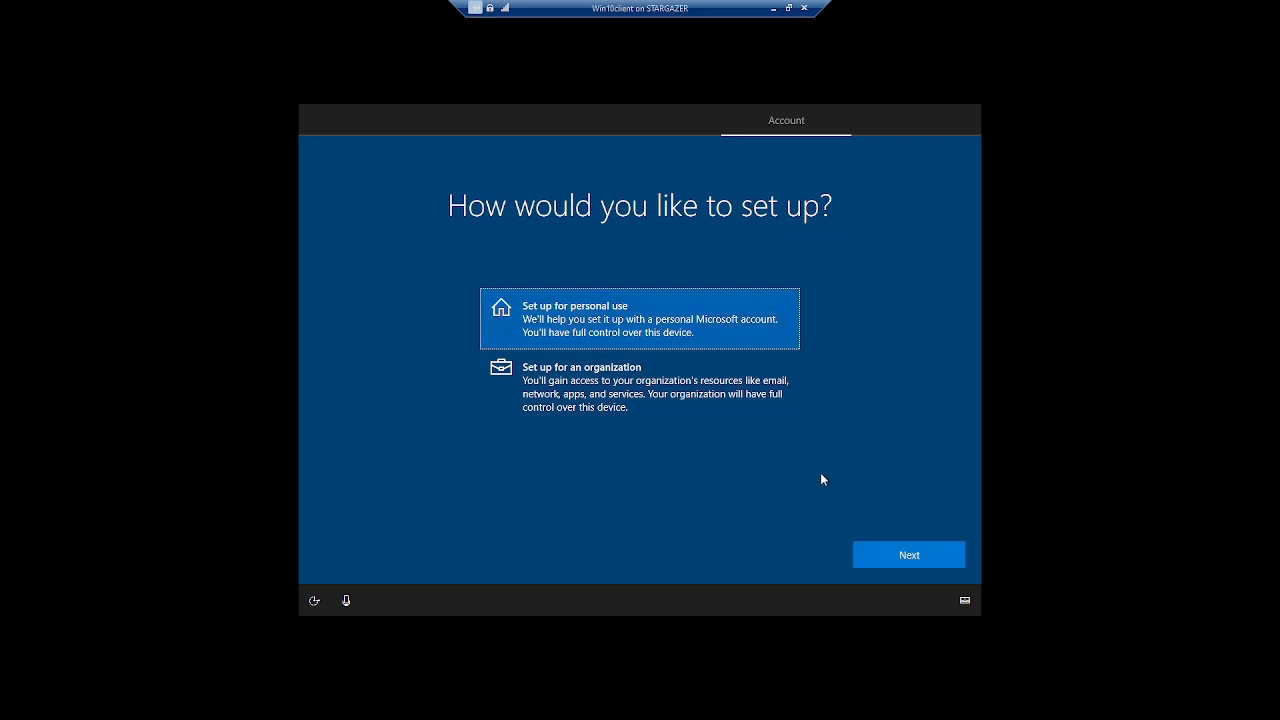
click(891, 551)
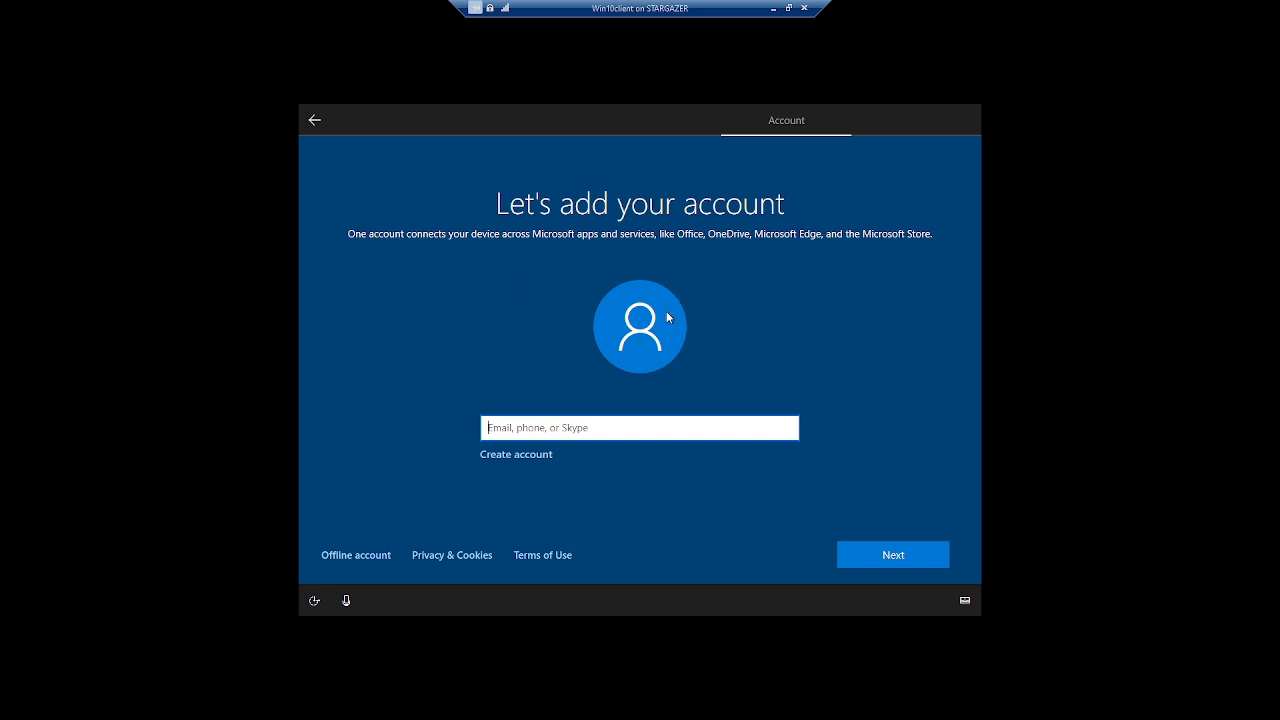
click(337, 551)
click(363, 554)
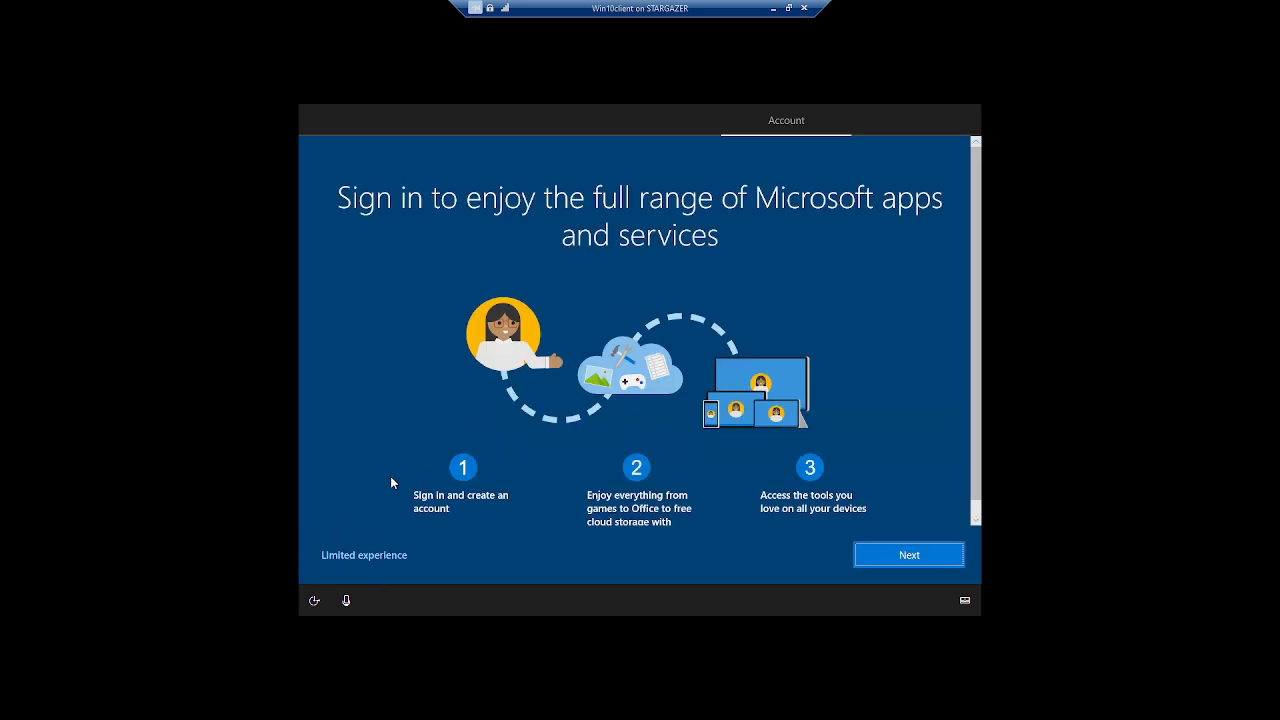
click(368, 554)
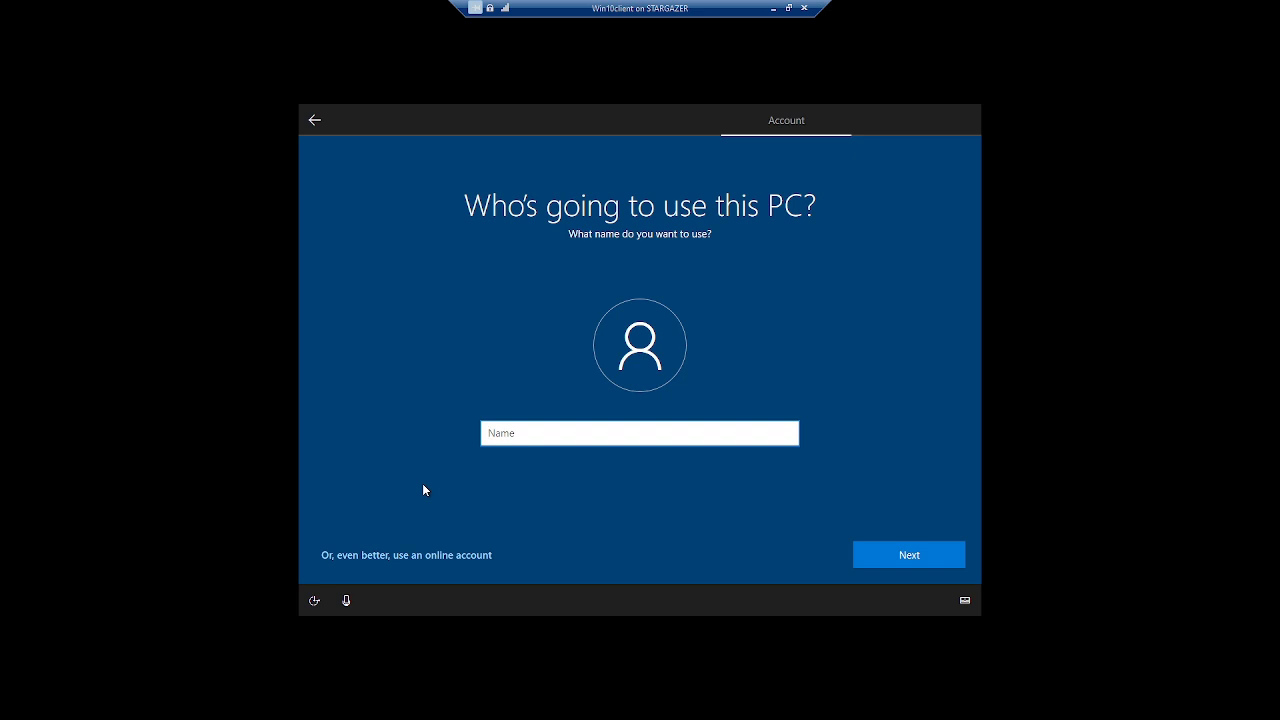
Name the local account 'user1', then enter and confirm its password.
text(user1)
click(902, 556)
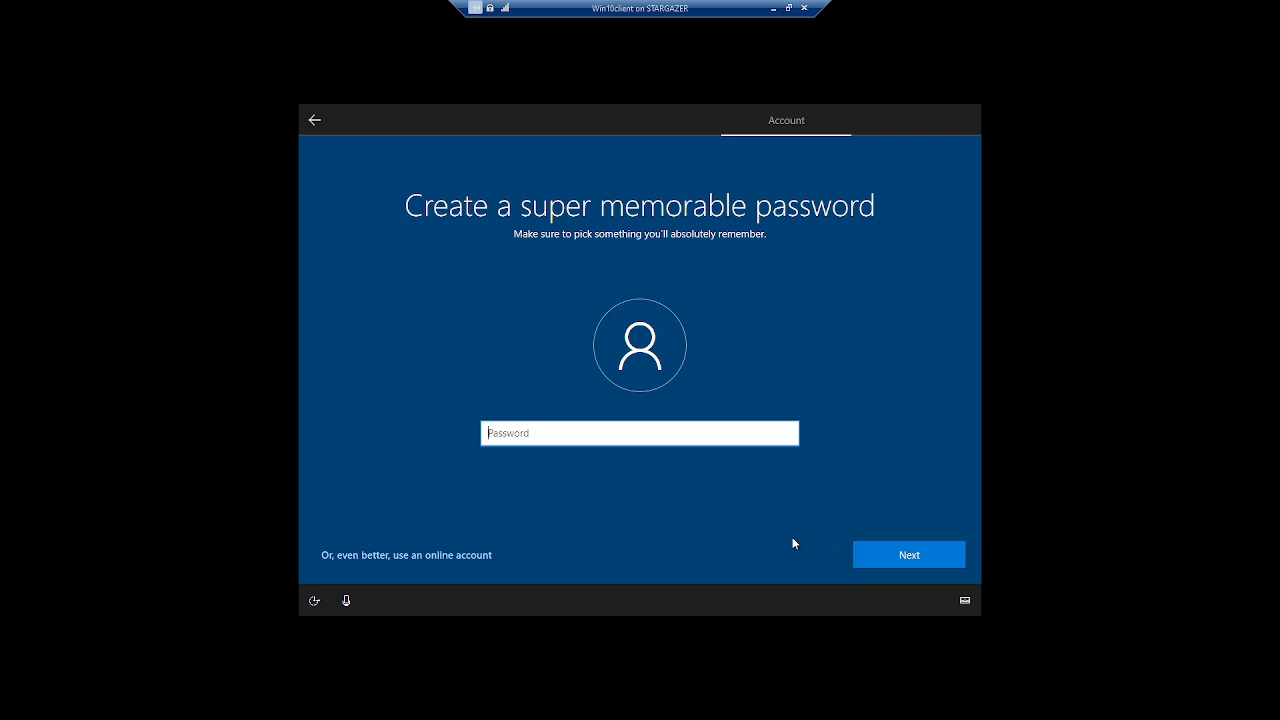
text(••••)
click(909, 561)
text(••••)
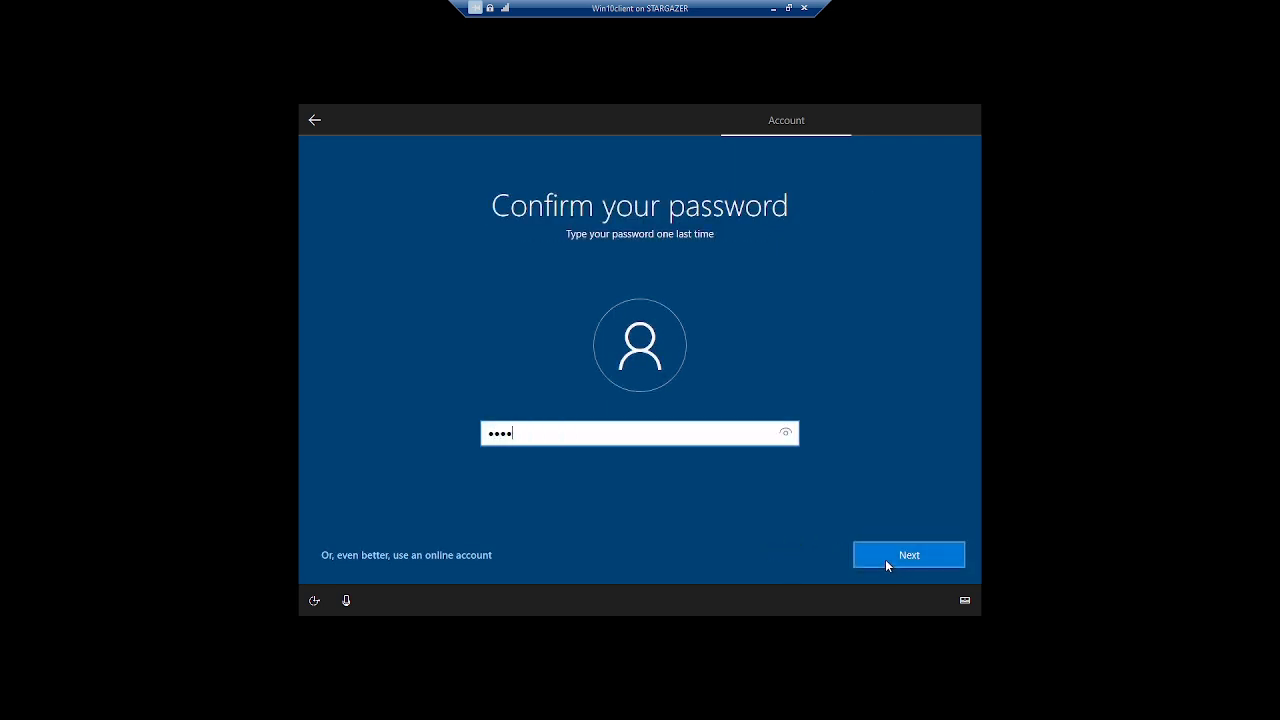
click(886, 560)
Pick the first pet's name security question and answer it.
click(720, 446)
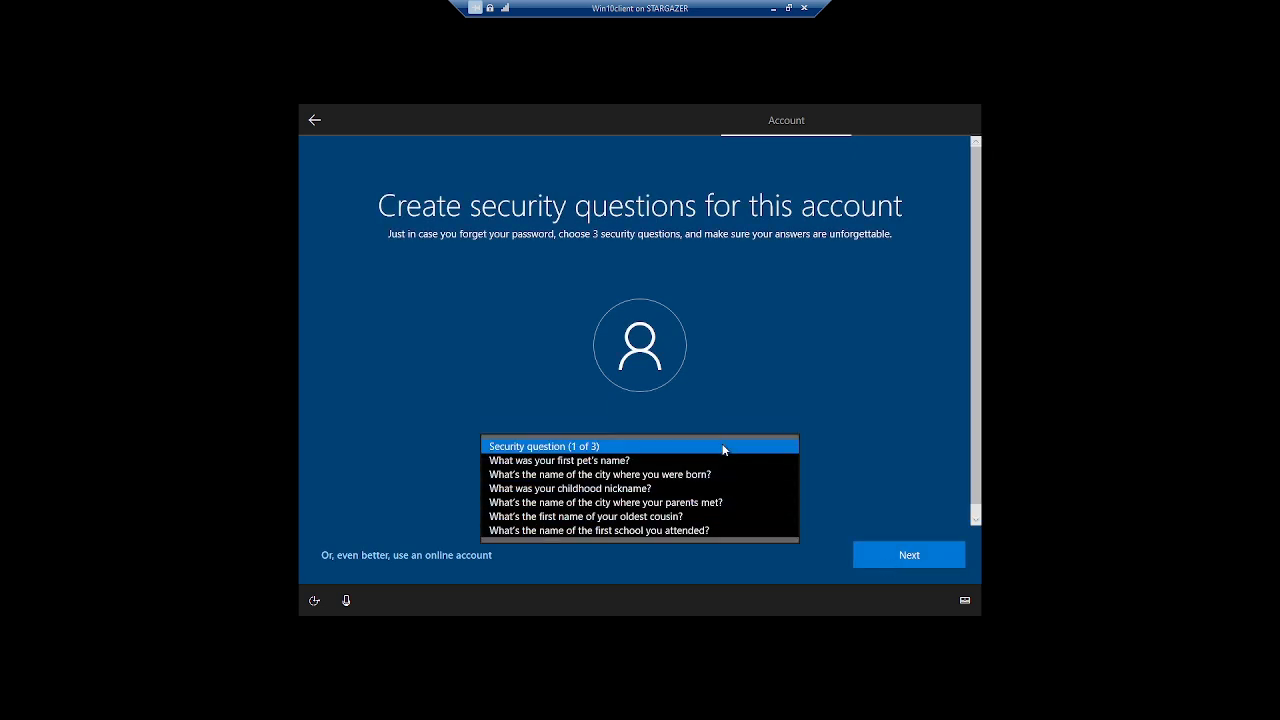
click(697, 460)
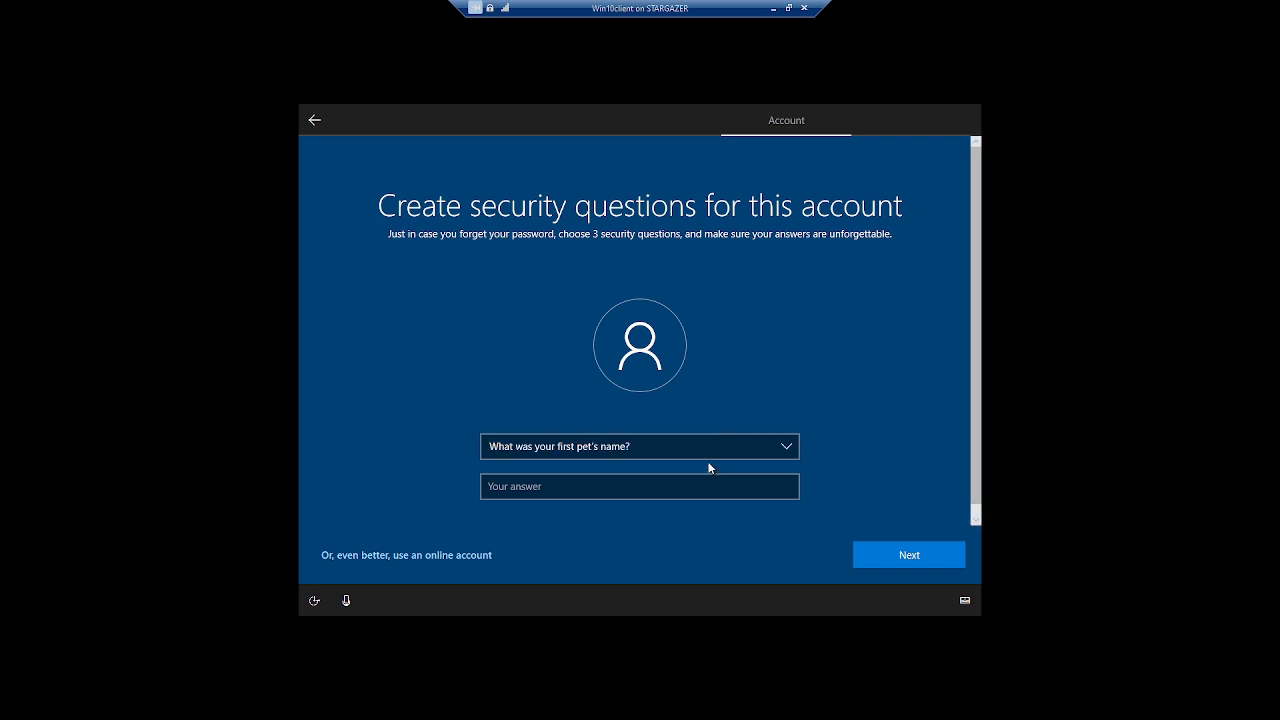
click(712, 456)
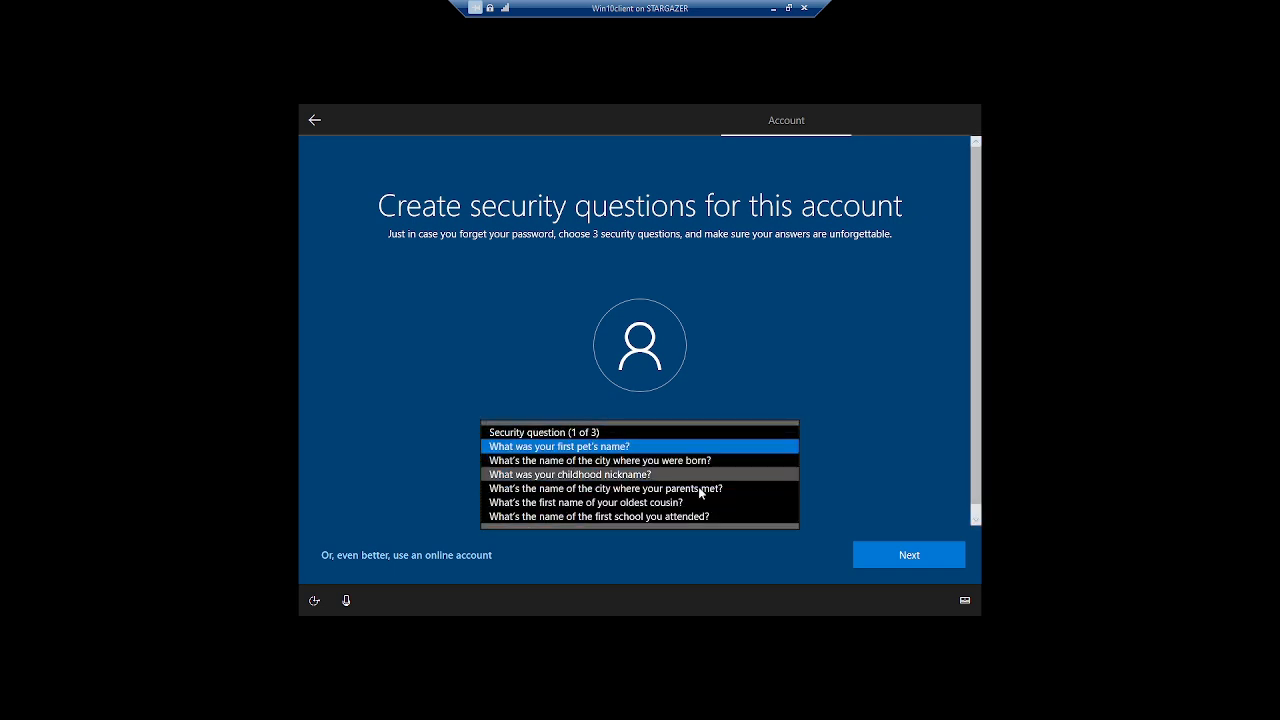
click(851, 479)
click(710, 482)
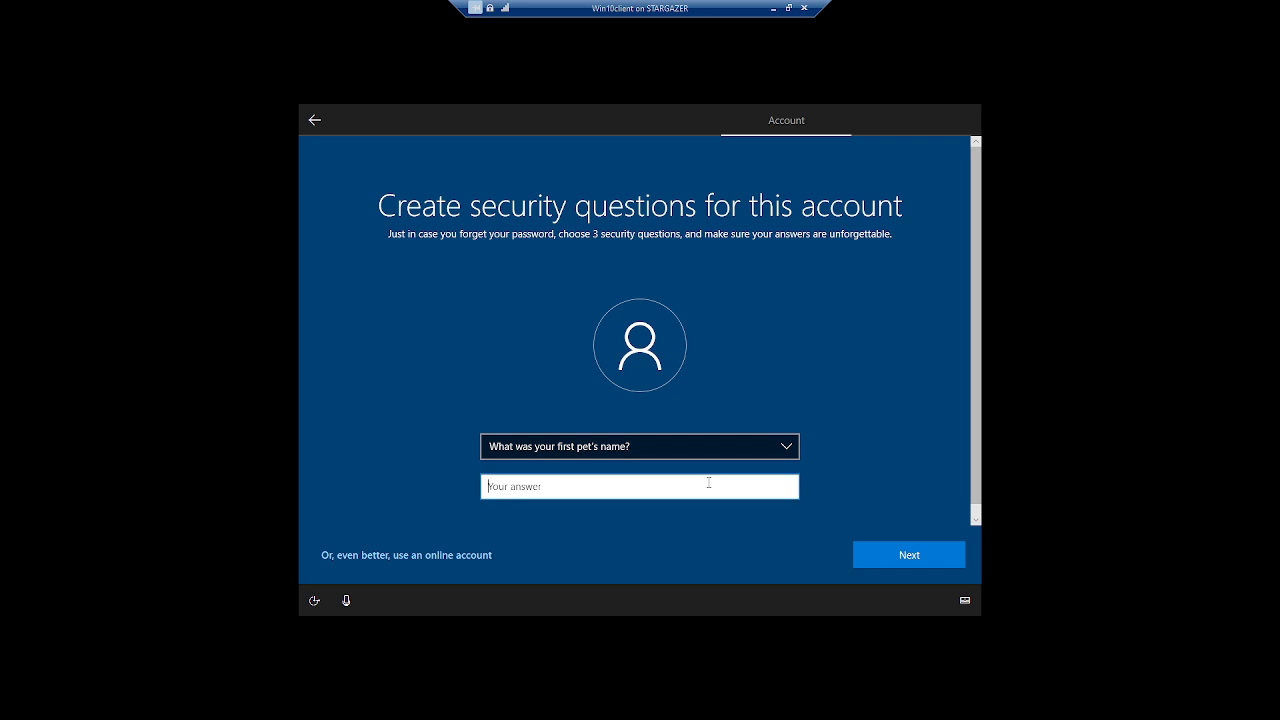
text(a)
click(855, 545)
Choose and answer the city-of-birth and childhood nickname security questions.
click(680, 441)
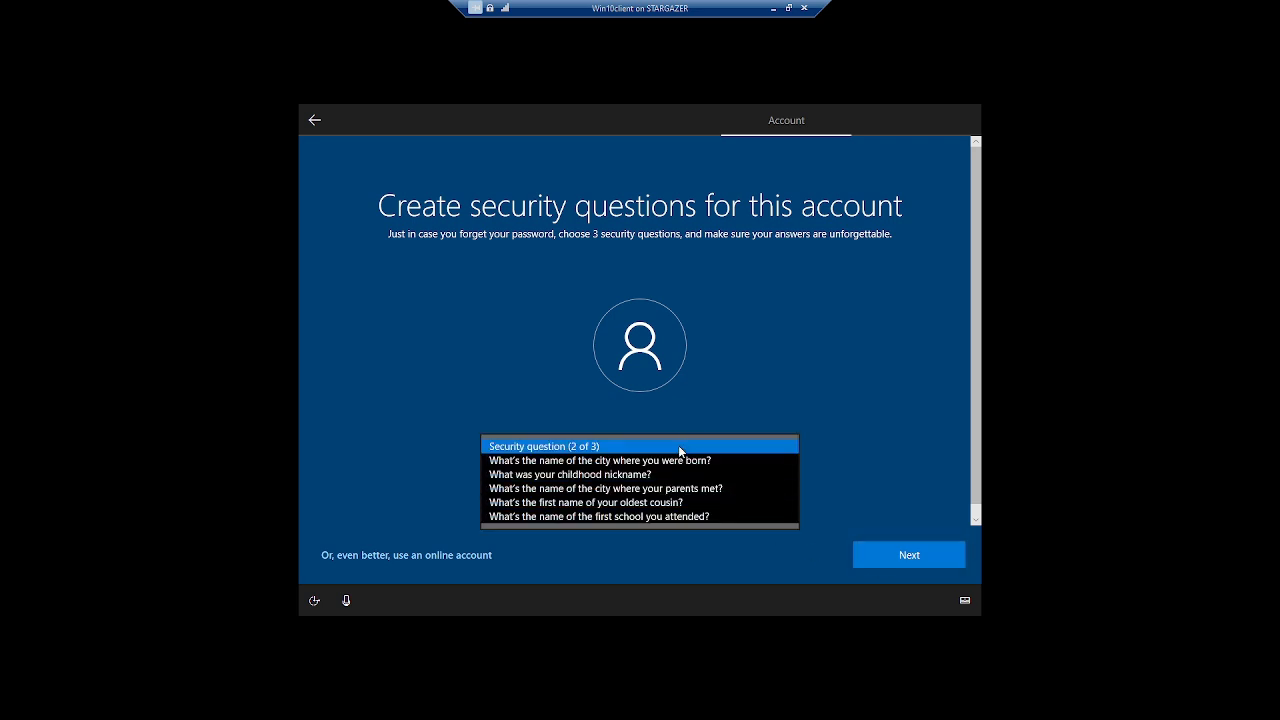
click(680, 460)
click(562, 486)
text(a)
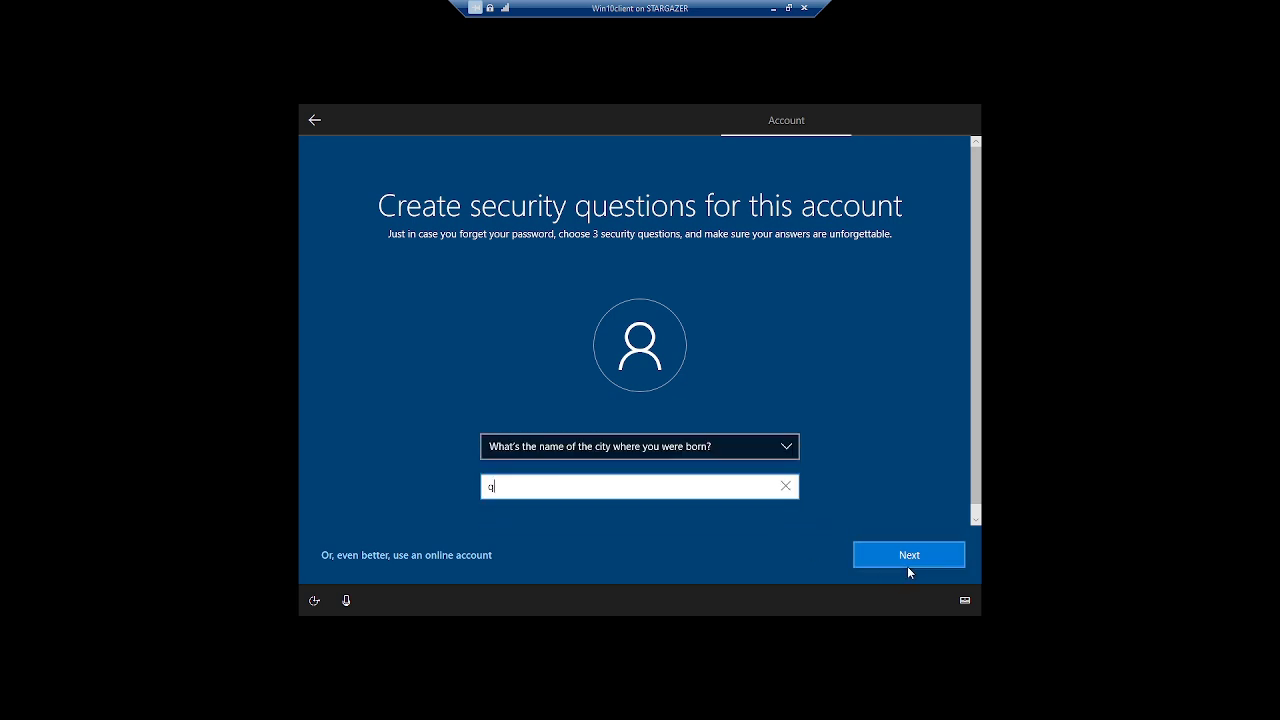
click(907, 562)
click(715, 448)
click(664, 477)
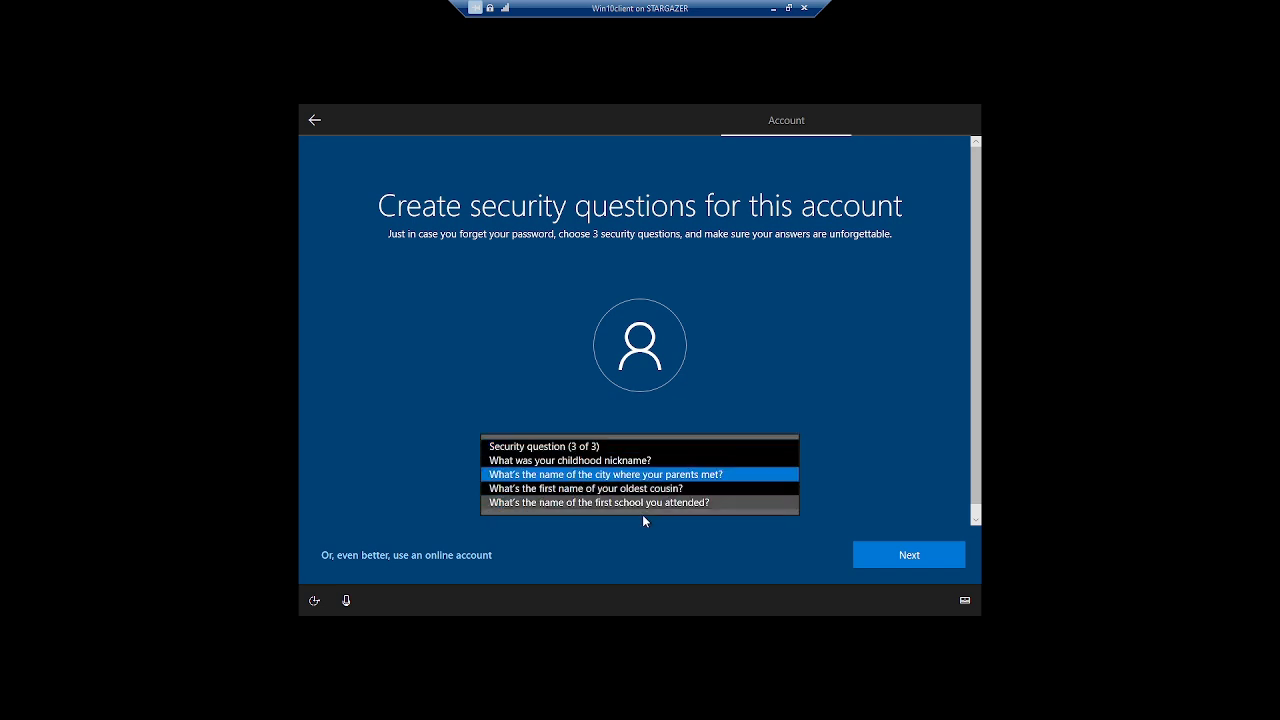
click(608, 568)
click(630, 447)
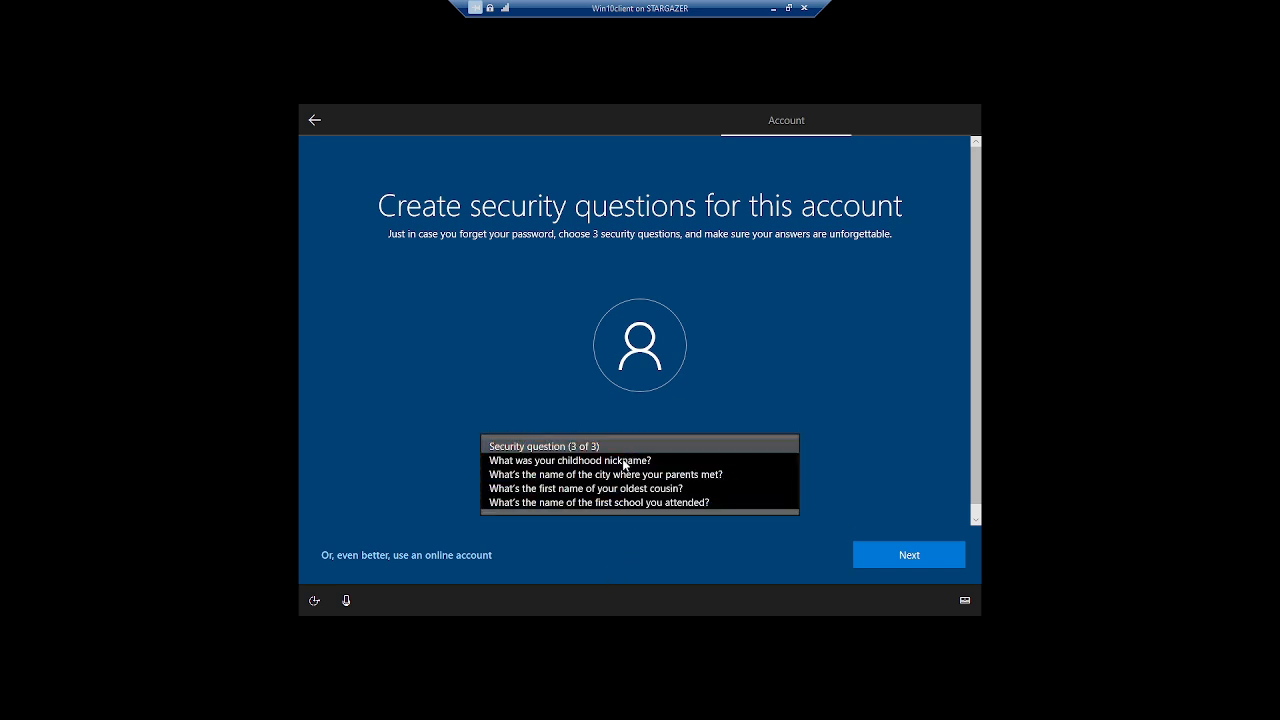
click(580, 458)
click(583, 490)
text(a)
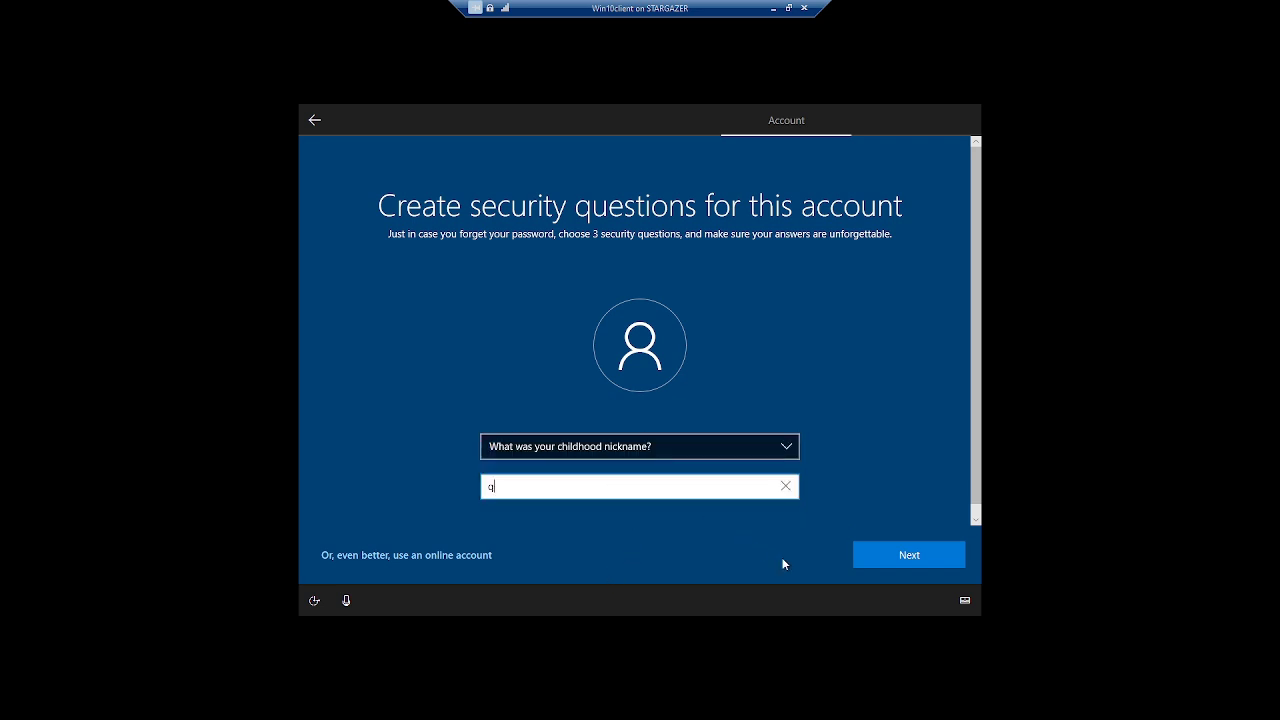
click(879, 551)
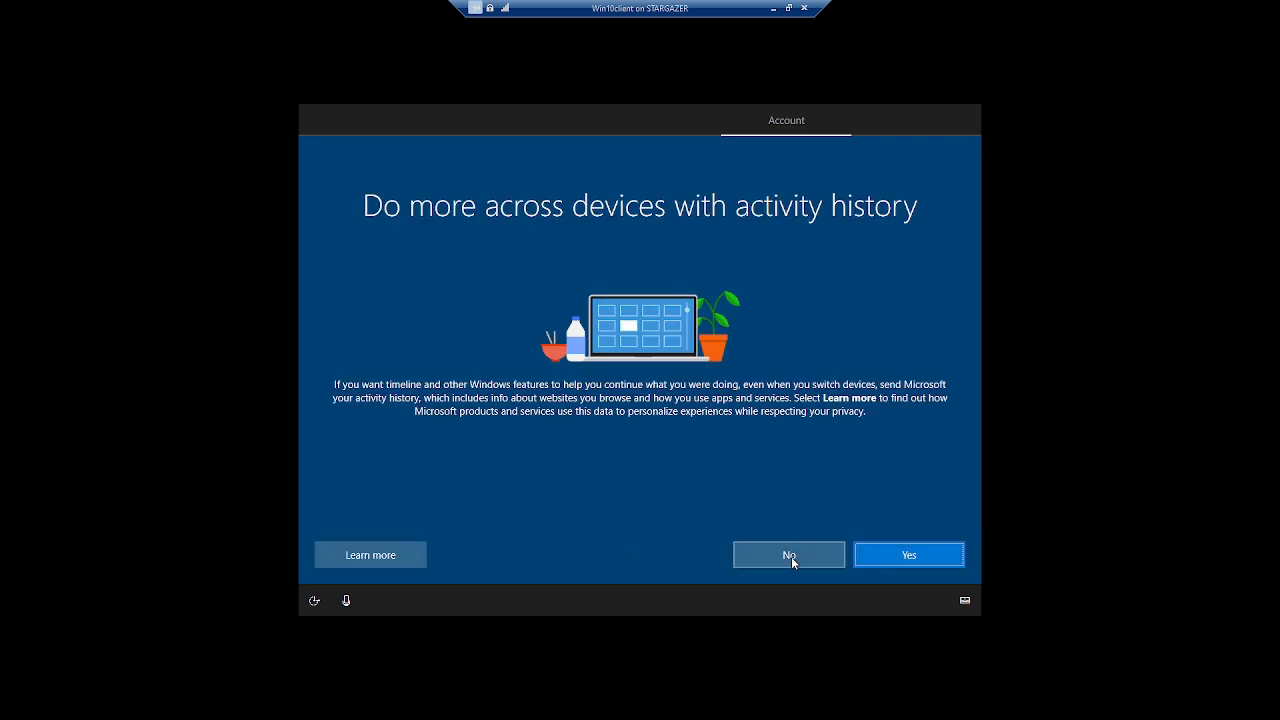
Decline activity history and Cortana; turn off speech recognition, location and Find my device.
click(791, 556)
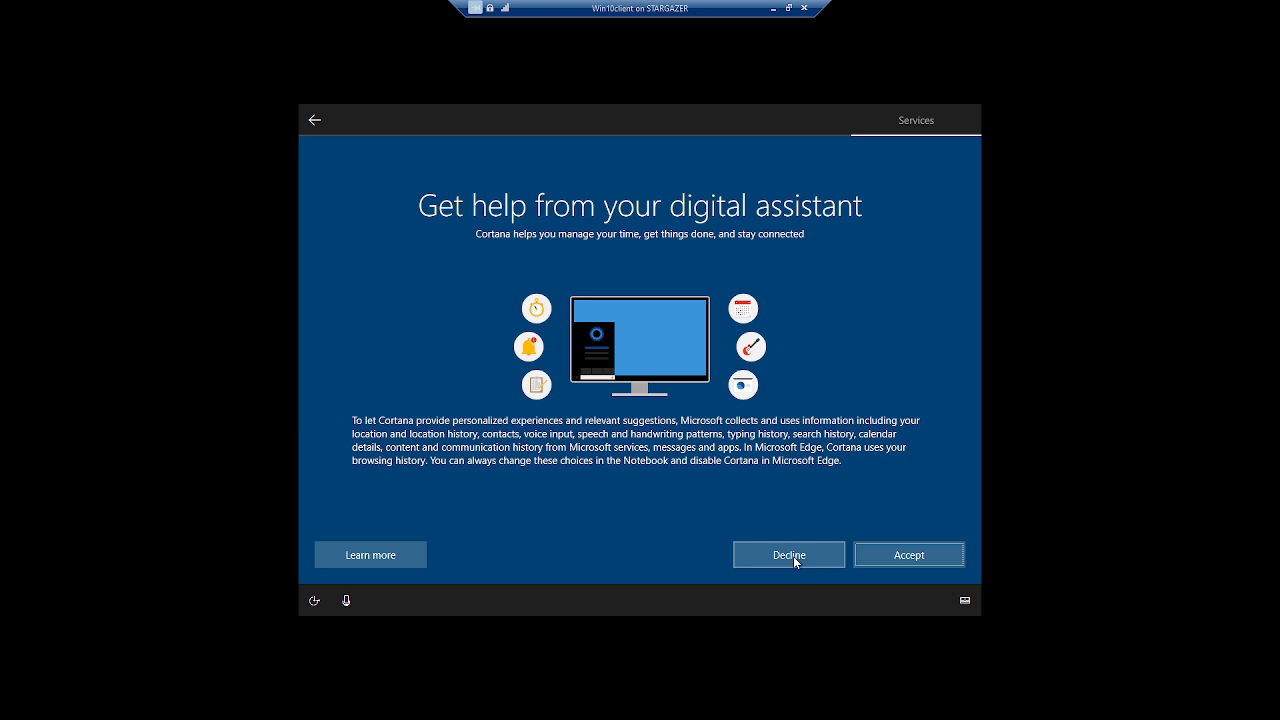
click(793, 556)
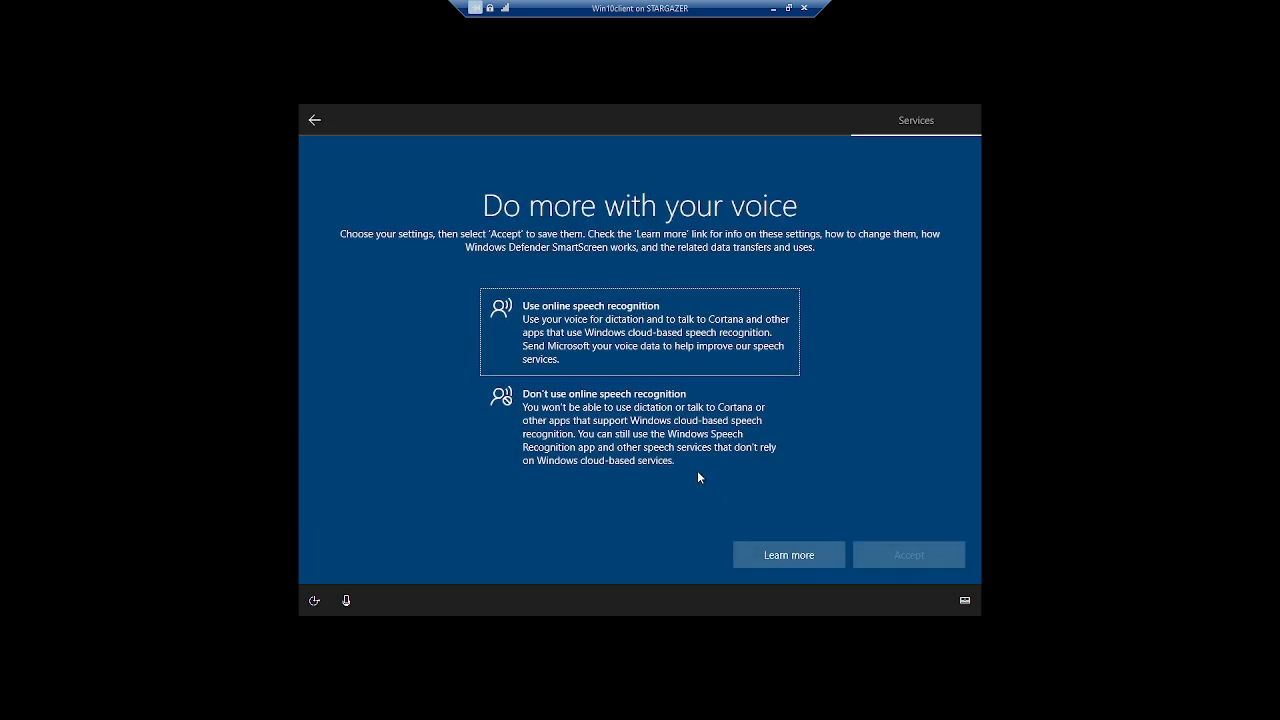
click(697, 474)
click(885, 561)
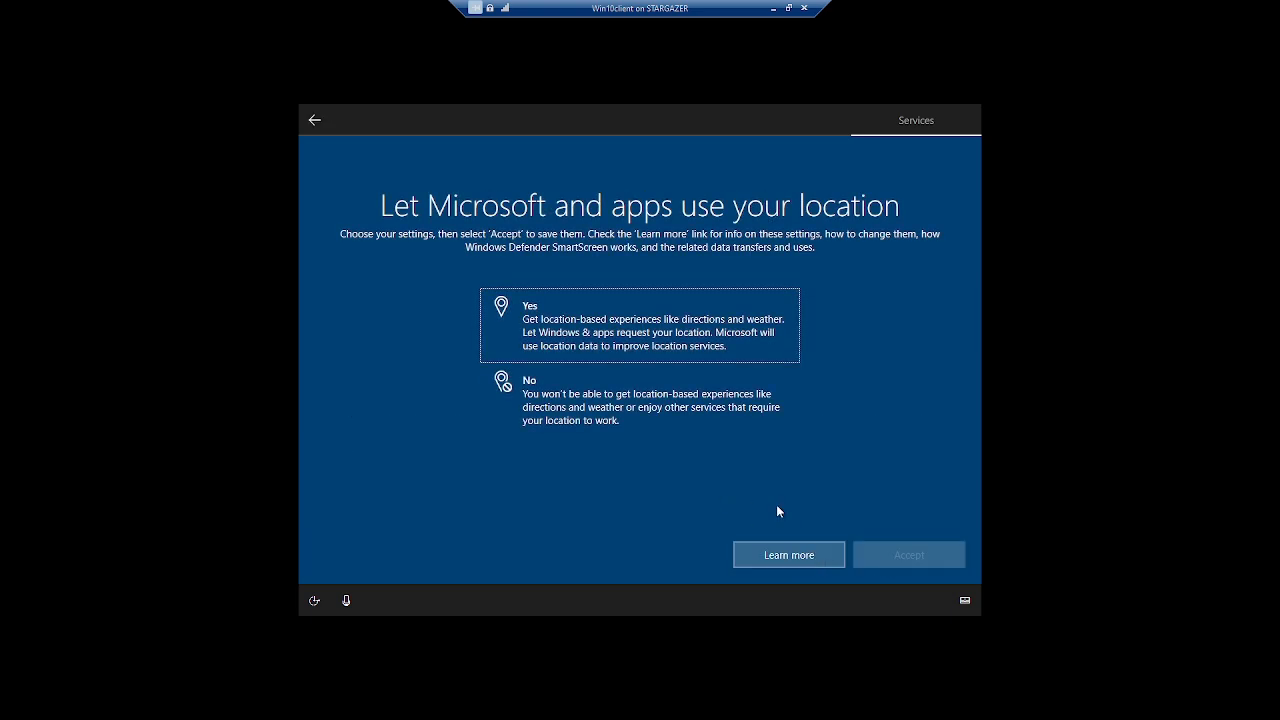
click(716, 433)
click(888, 550)
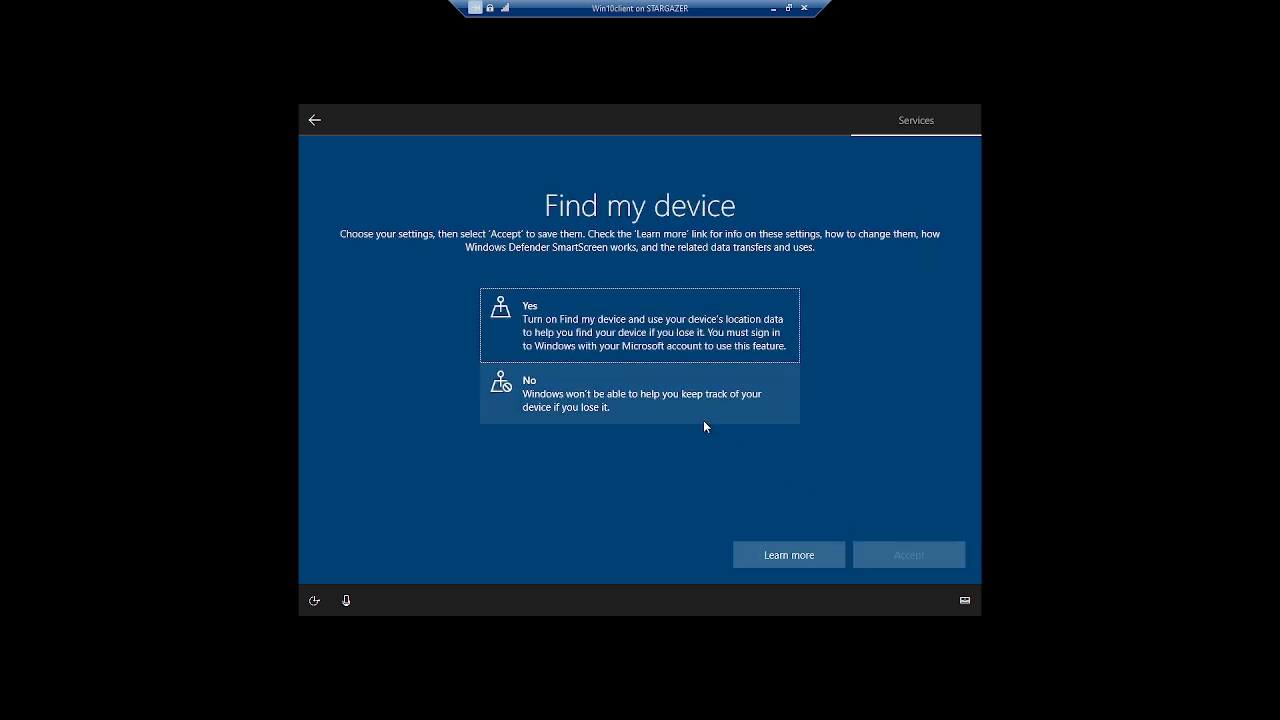
click(703, 420)
click(892, 558)
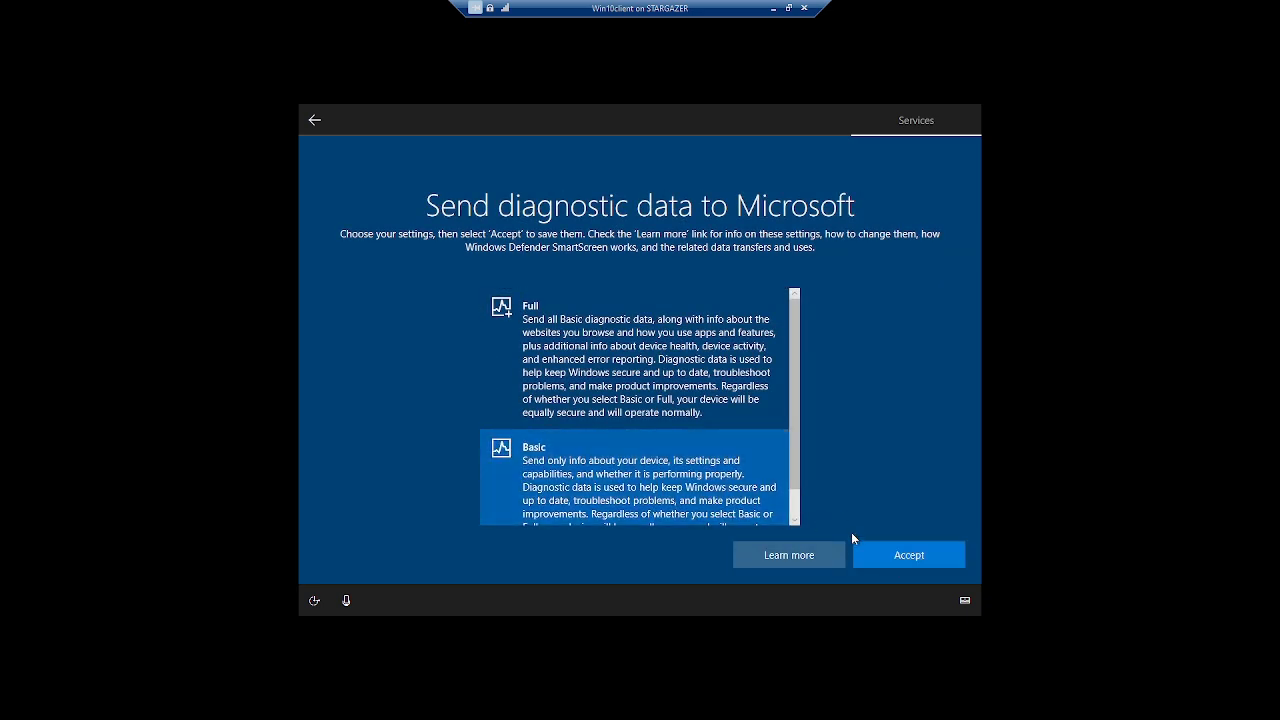
Keep Basic diagnostics and refuse inking/typing, tailored experiences and advertising ID.
click(880, 552)
click(634, 422)
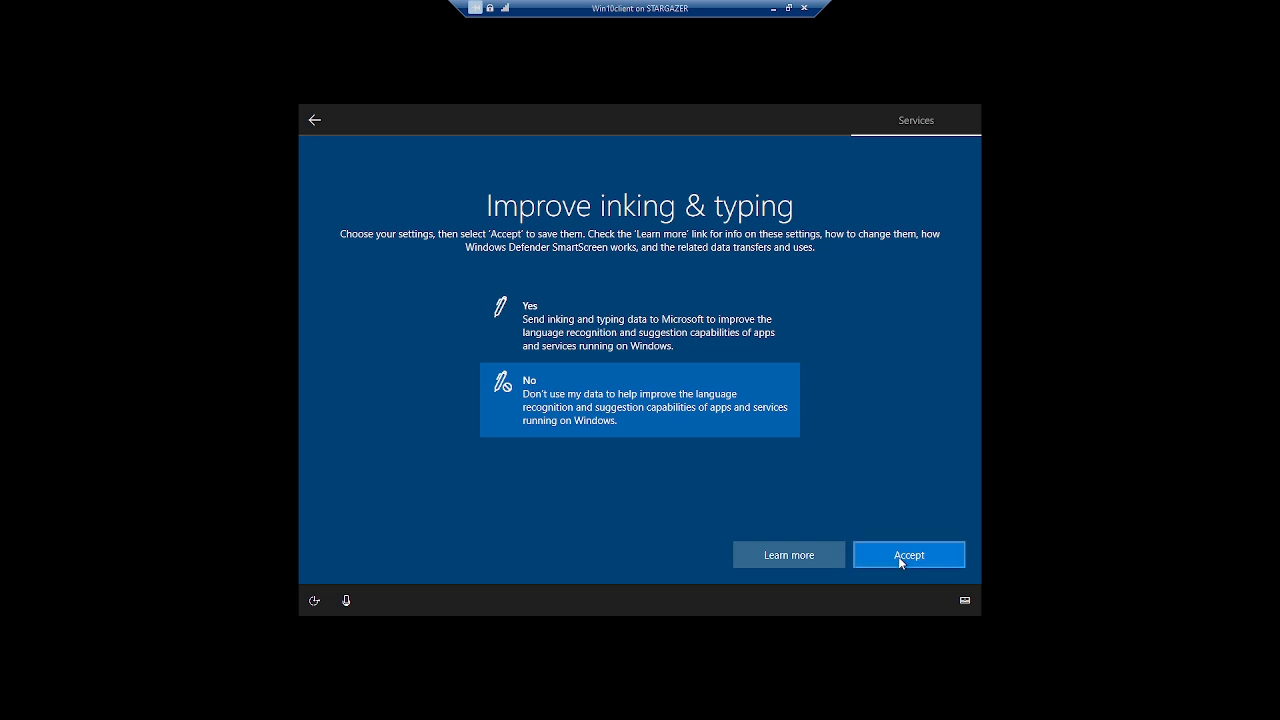
click(898, 556)
click(680, 425)
click(872, 550)
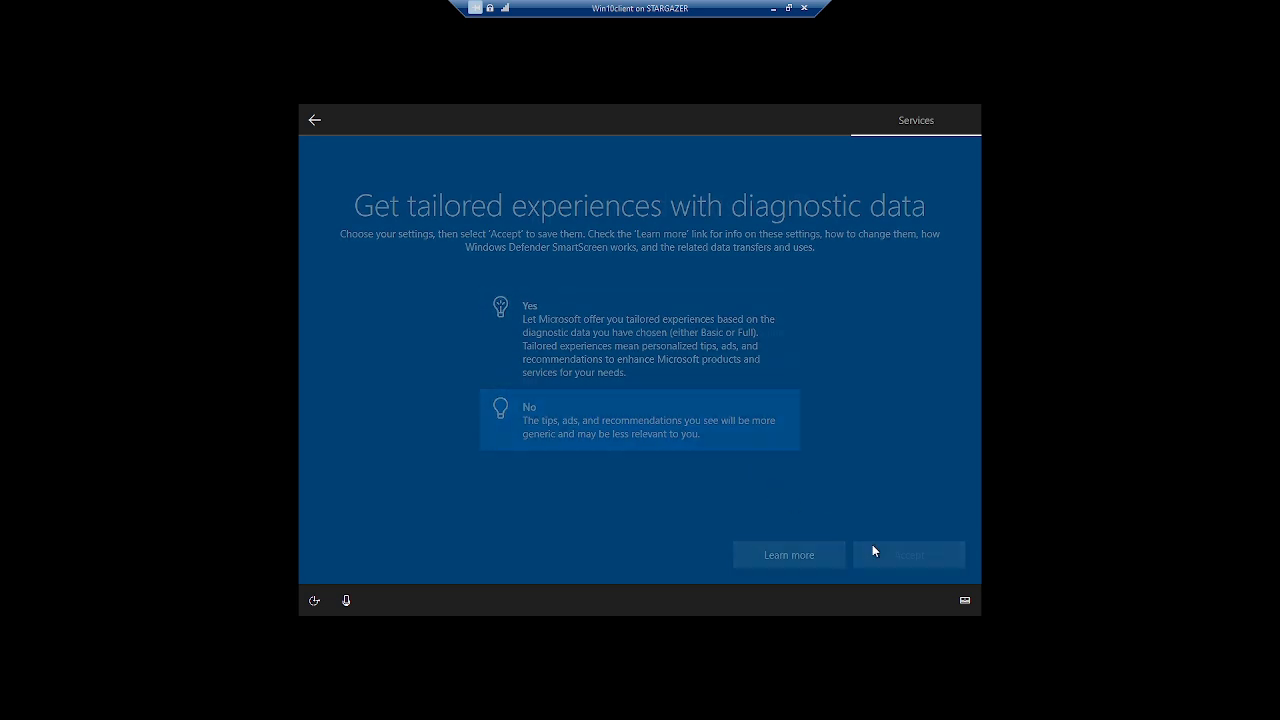
click(650, 420)
click(902, 555)
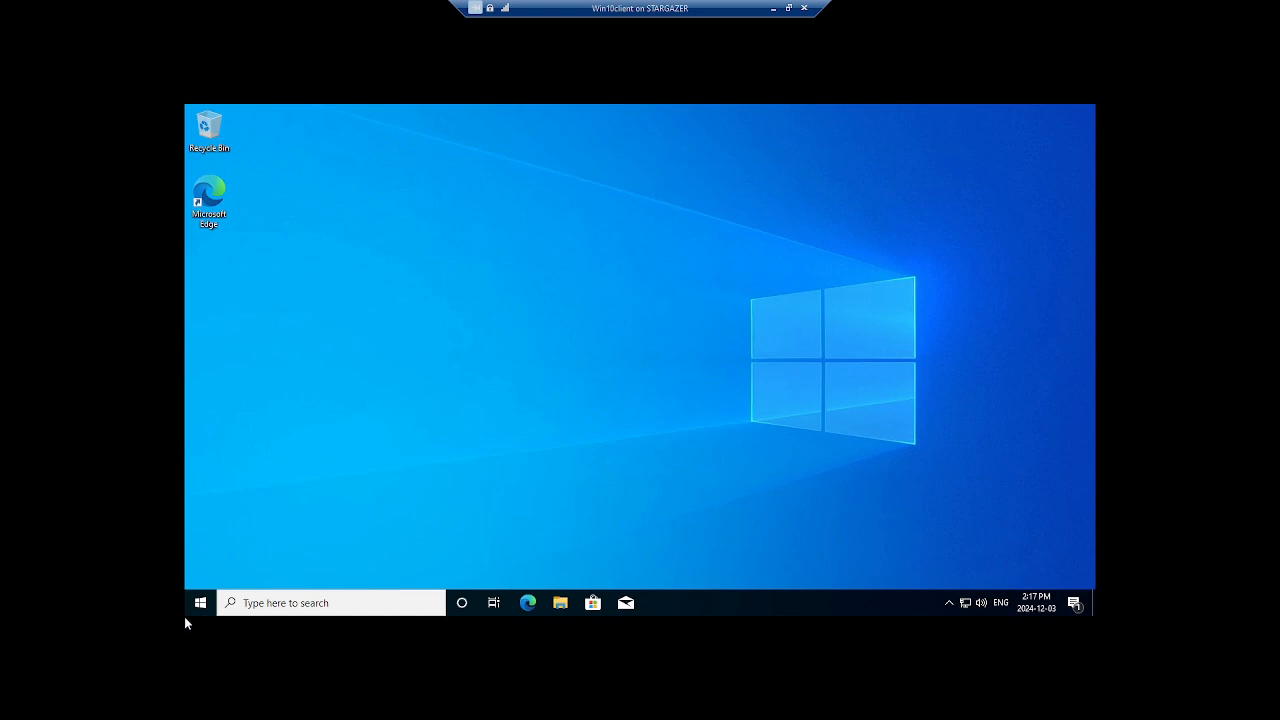
Search 'windows', open Windows Update settings and check for updates.
click(246, 606)
text(wi)
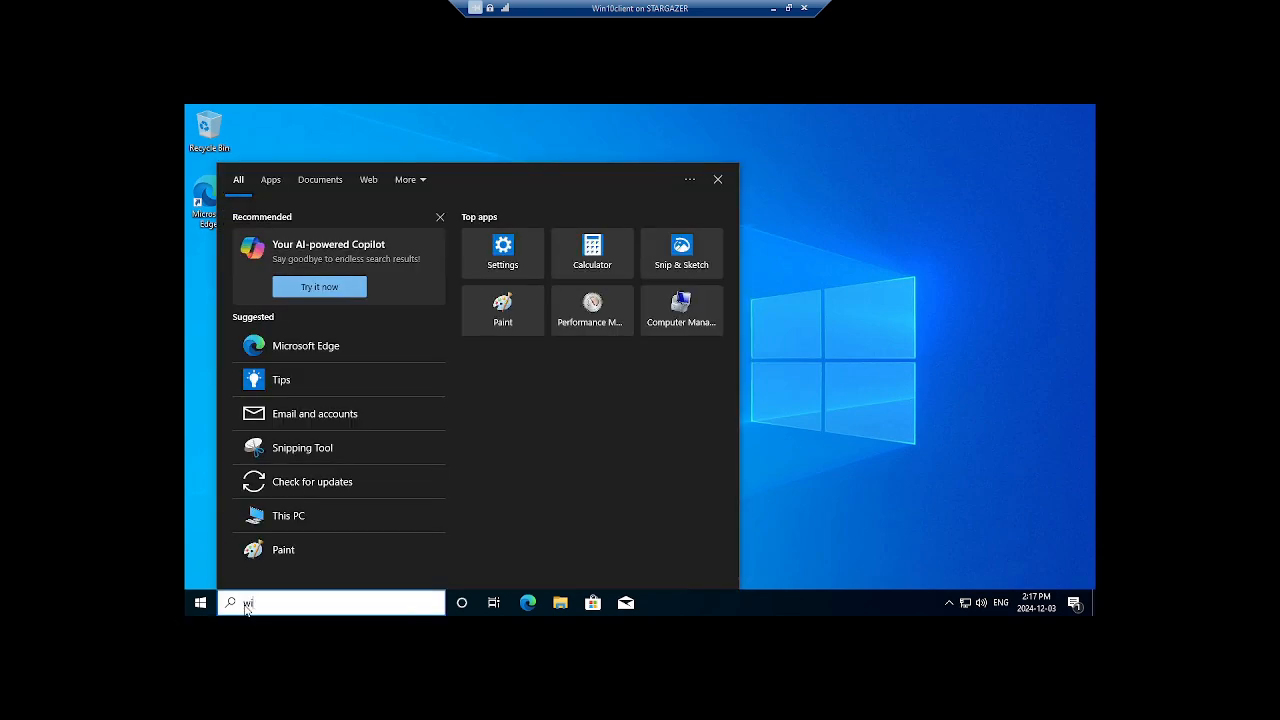
text(ndows)
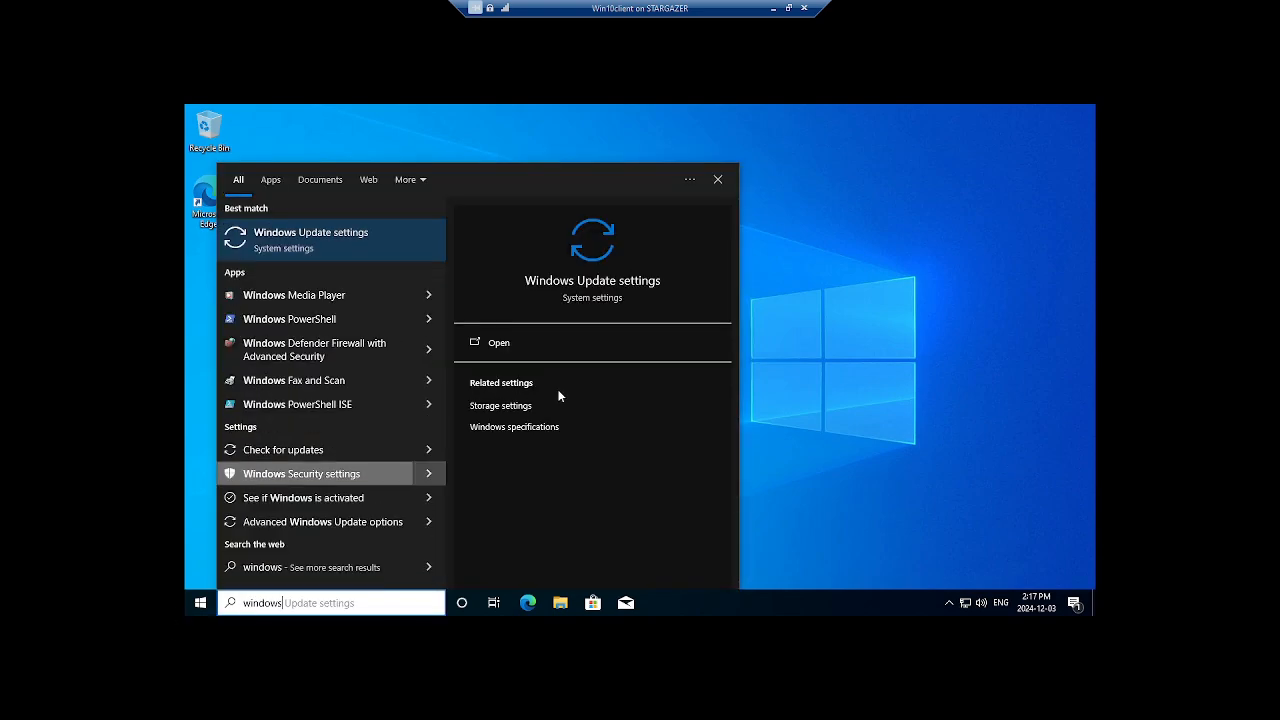
click(562, 347)
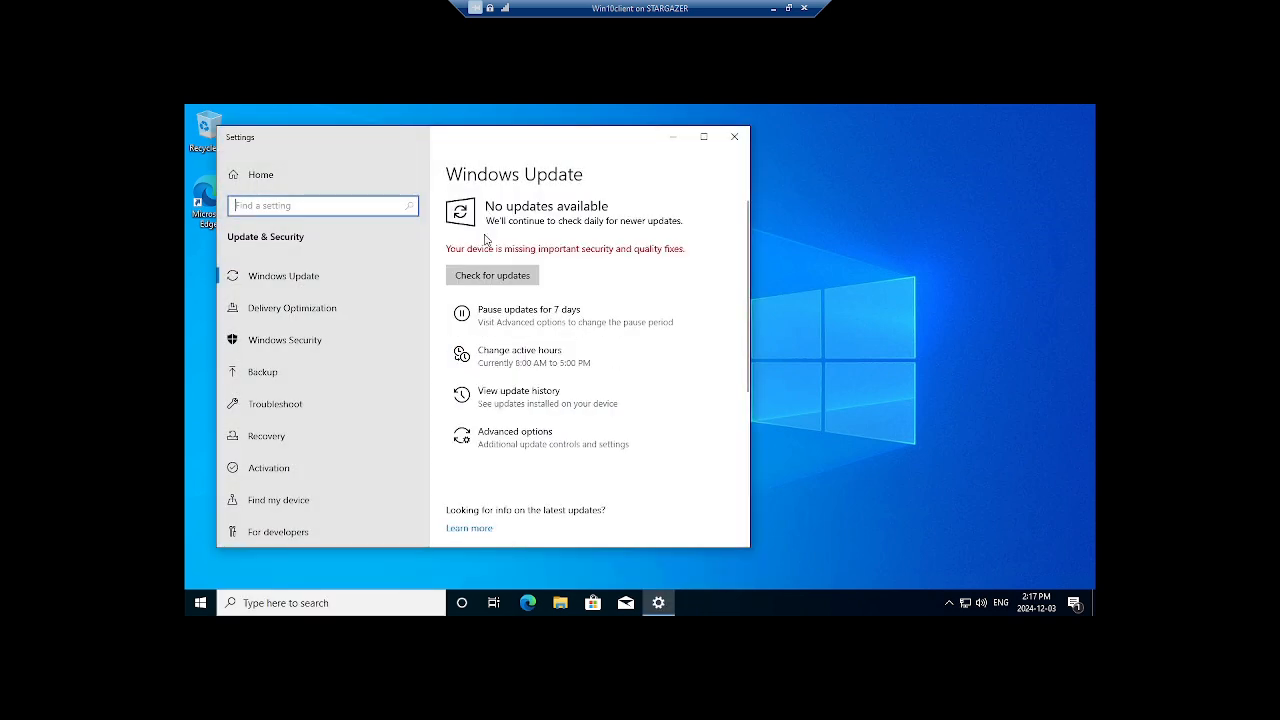
click(487, 274)
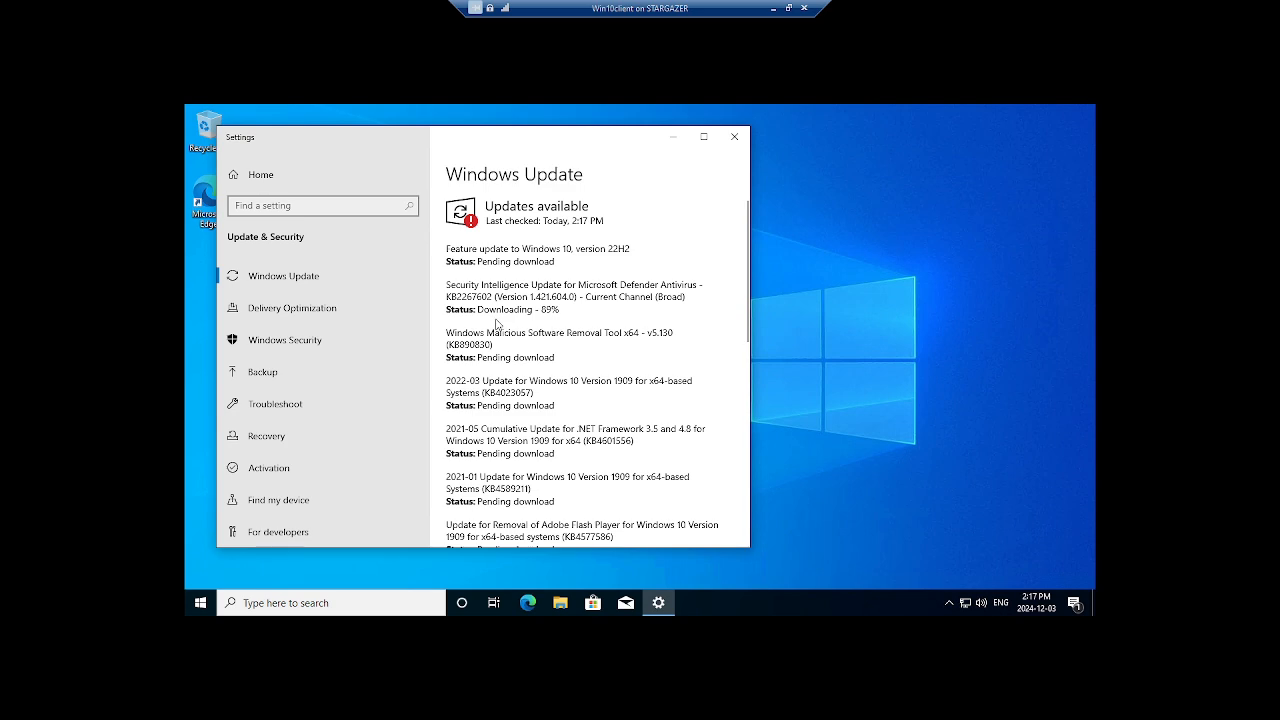
Scroll the Windows Update list while updates download and the 22H2 feature update begins.
scroll(500, 318, down, 3)
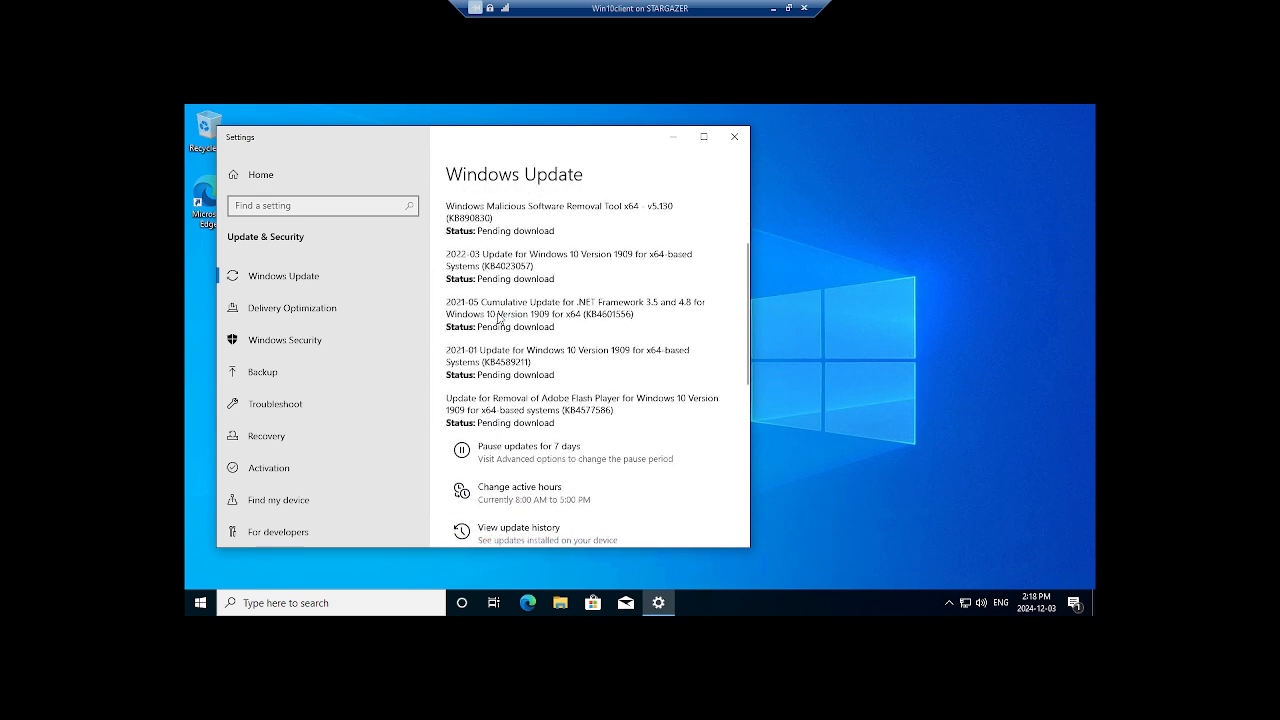
scroll(497, 318, up, 3)
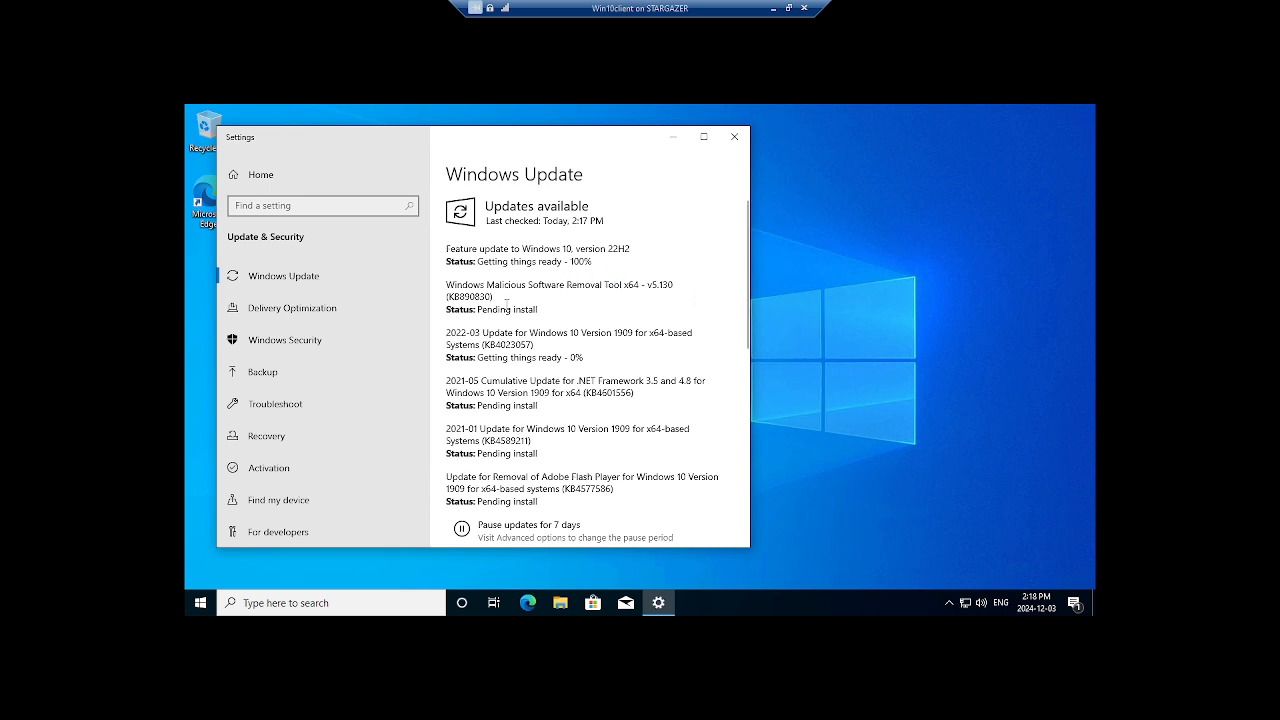
scroll(503, 332, down, 1)
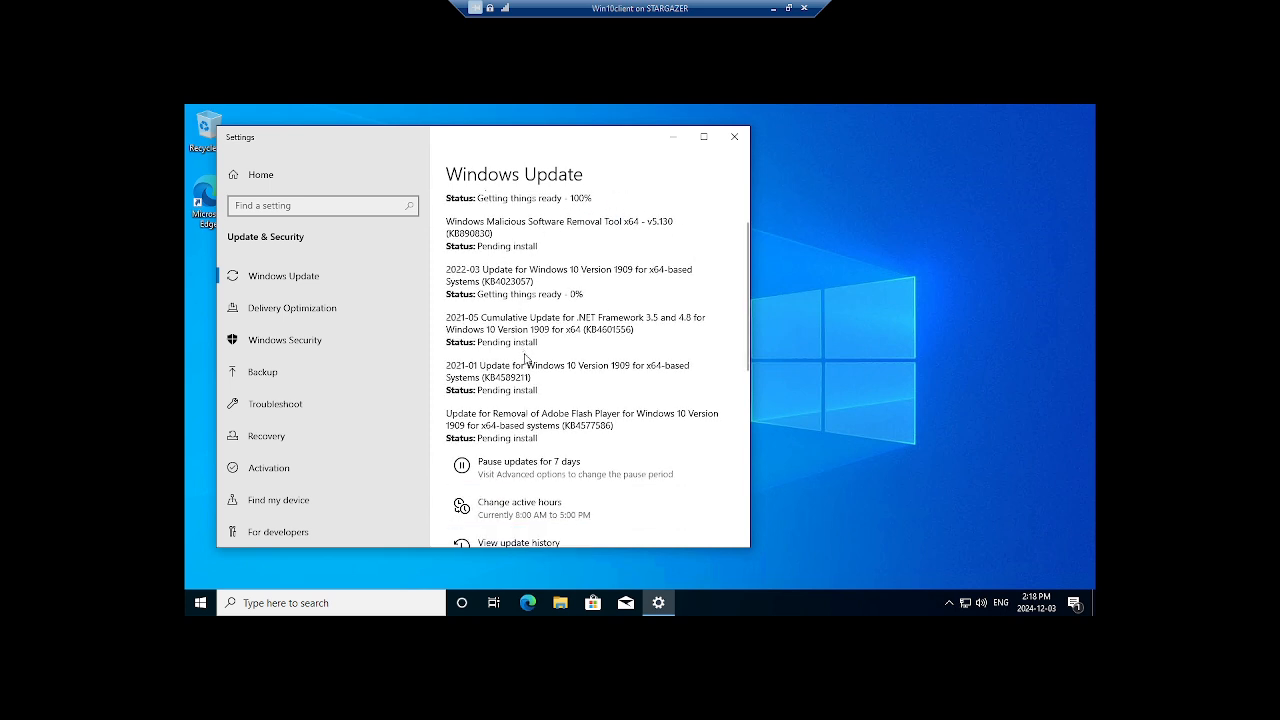
click(664, 371)
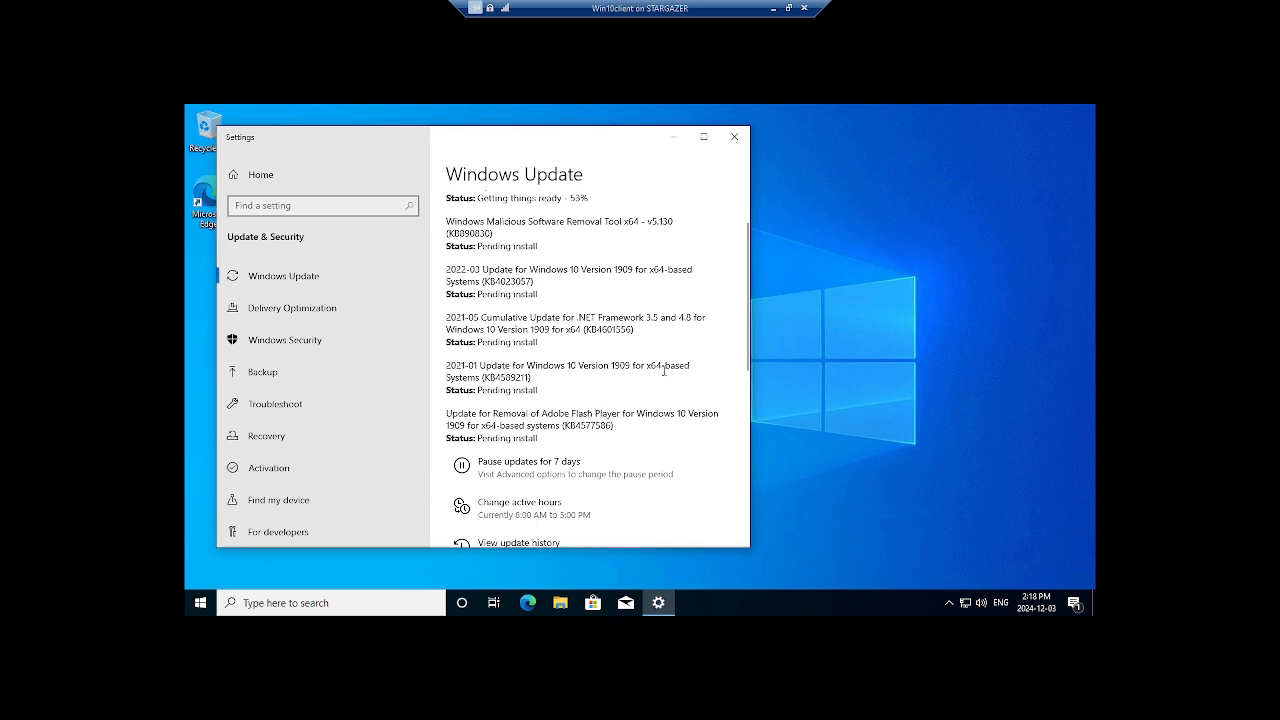
scroll(664, 273, up, 1)
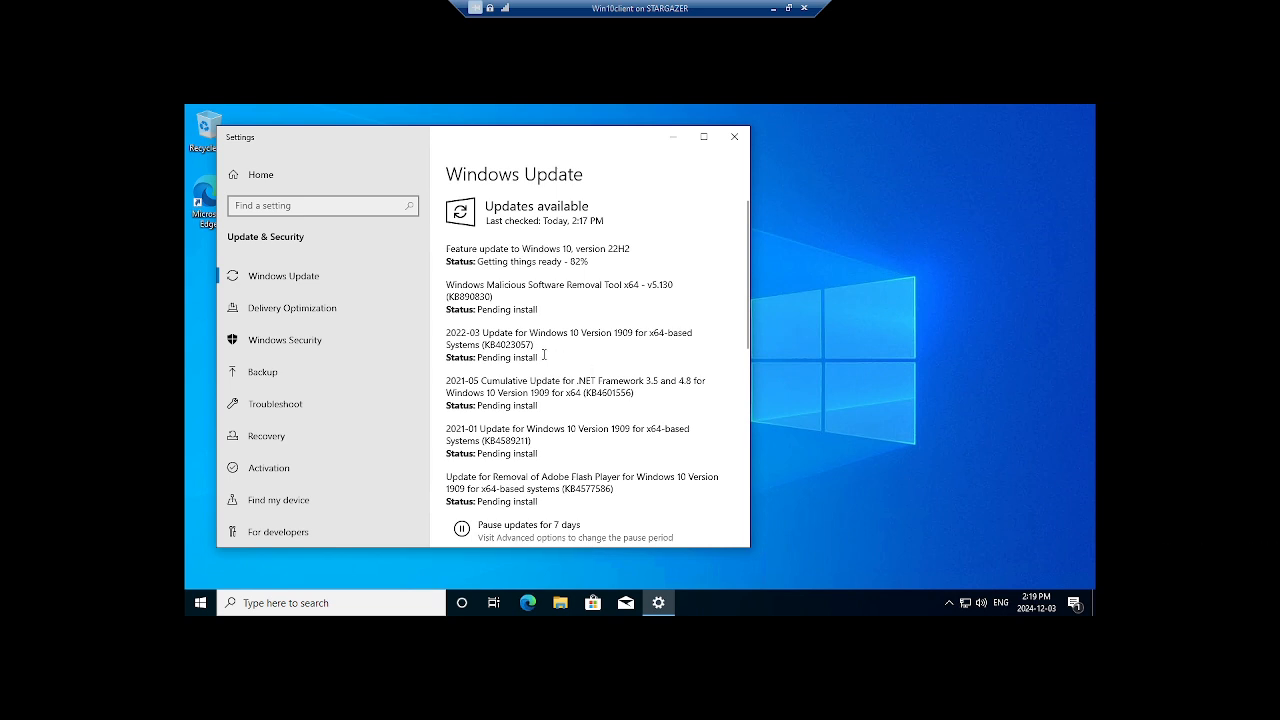
scroll(600, 335, down, 3)
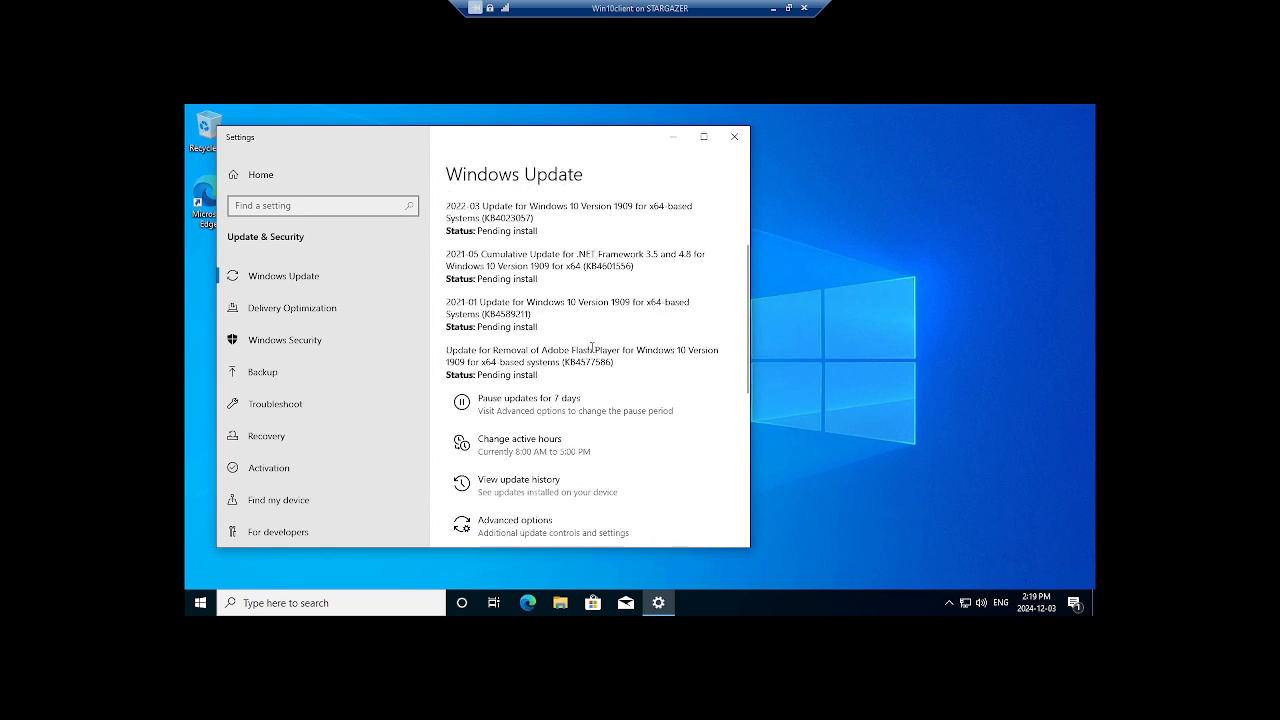
scroll(630, 350, up, 3)
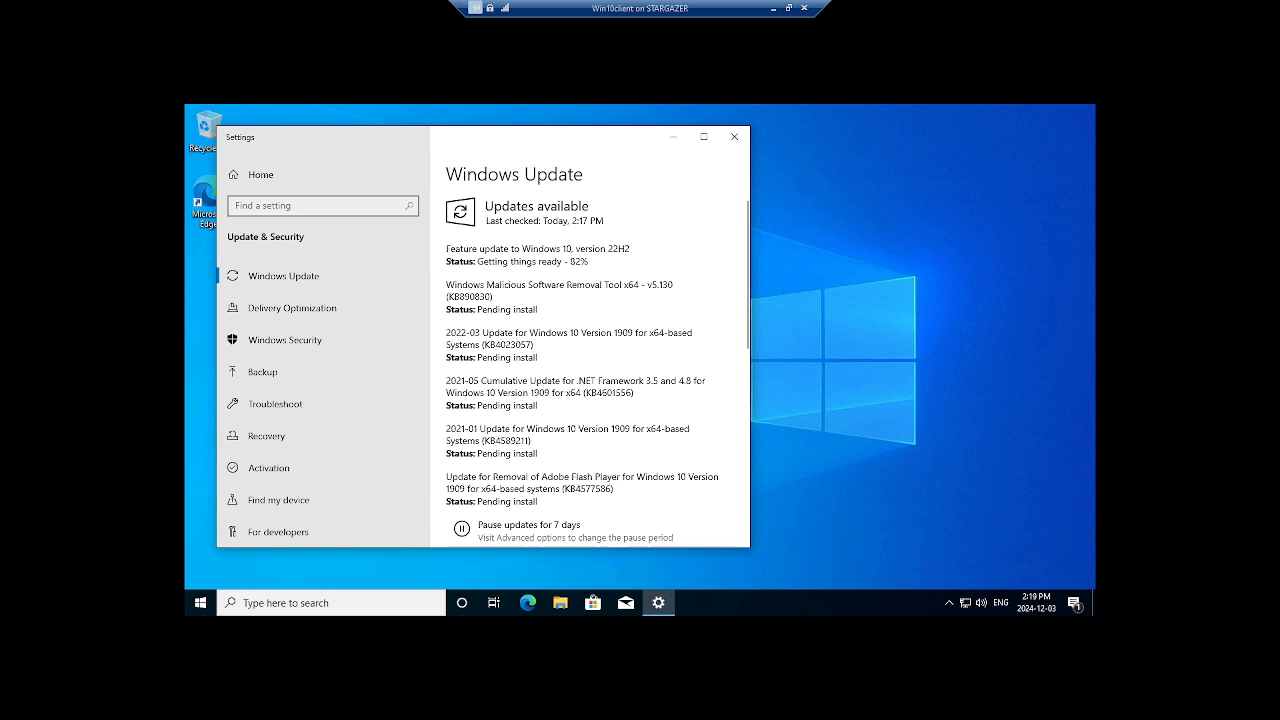
From the taskbar clock, set time zone (UTC-04:00) Atlantic Time (Canada), then close Settings.
right_click(1025, 607)
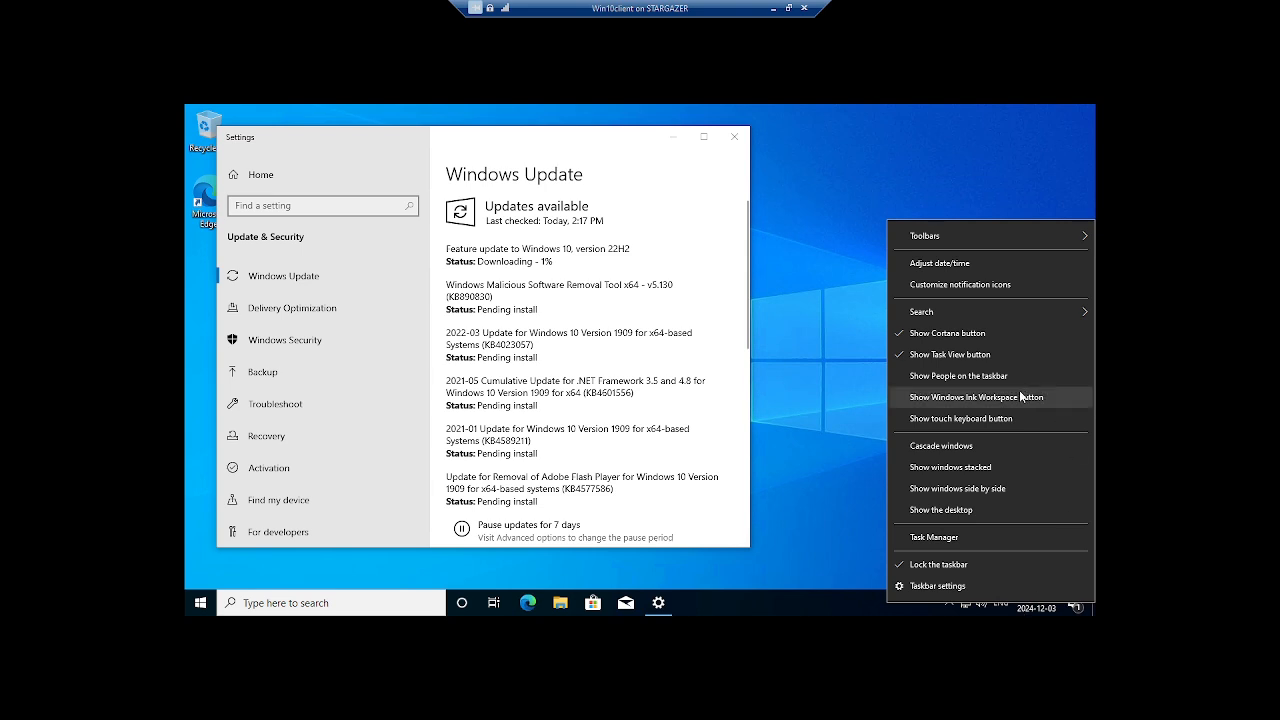
click(948, 262)
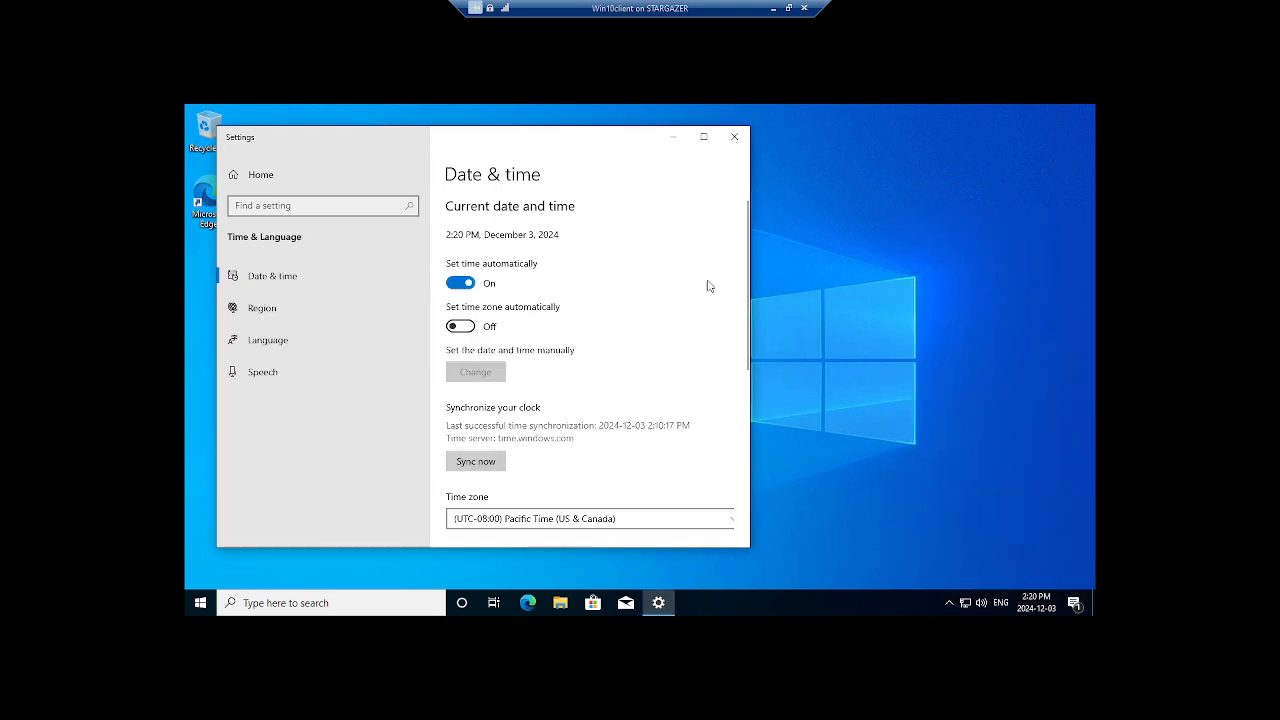
click(612, 518)
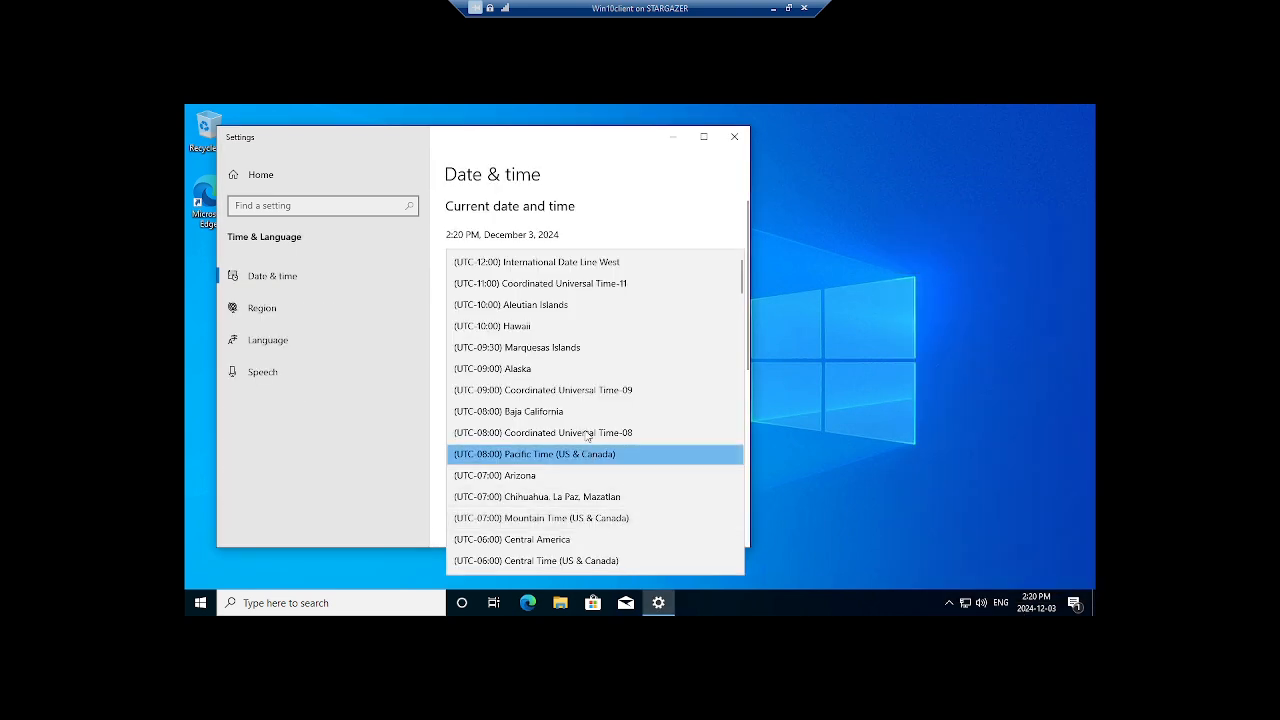
scroll(600, 415, down, 4)
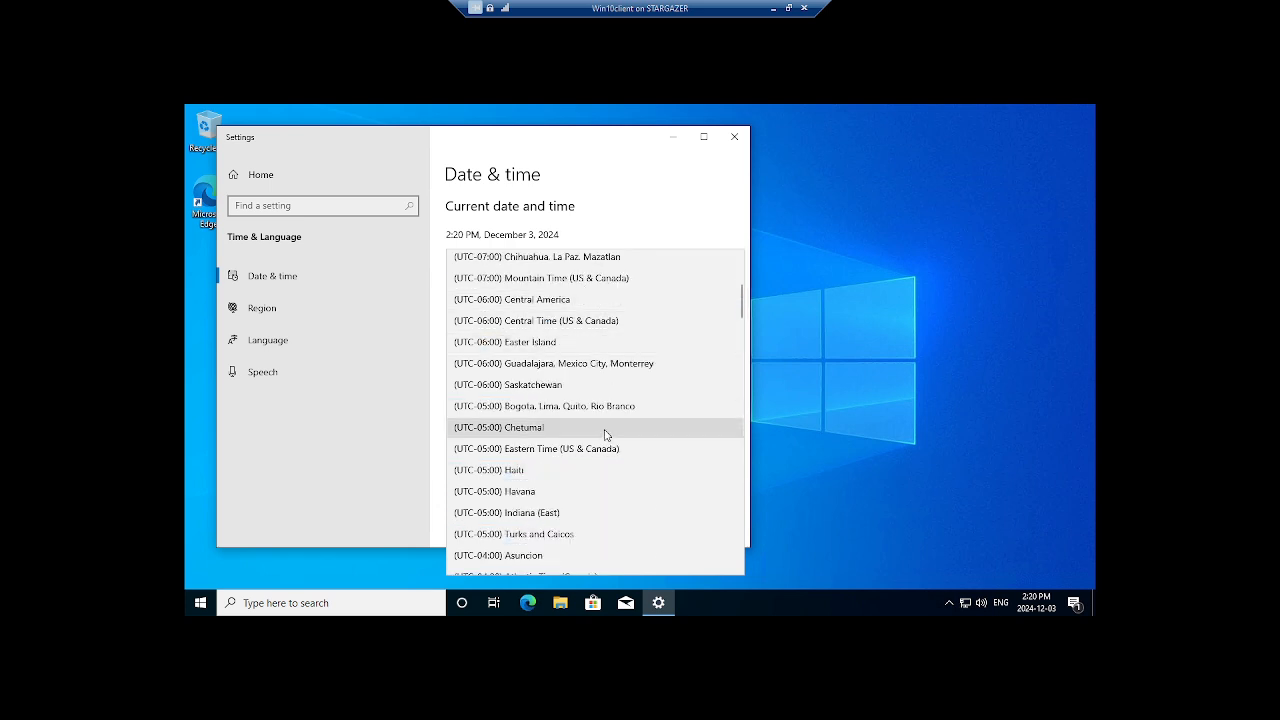
click(615, 530)
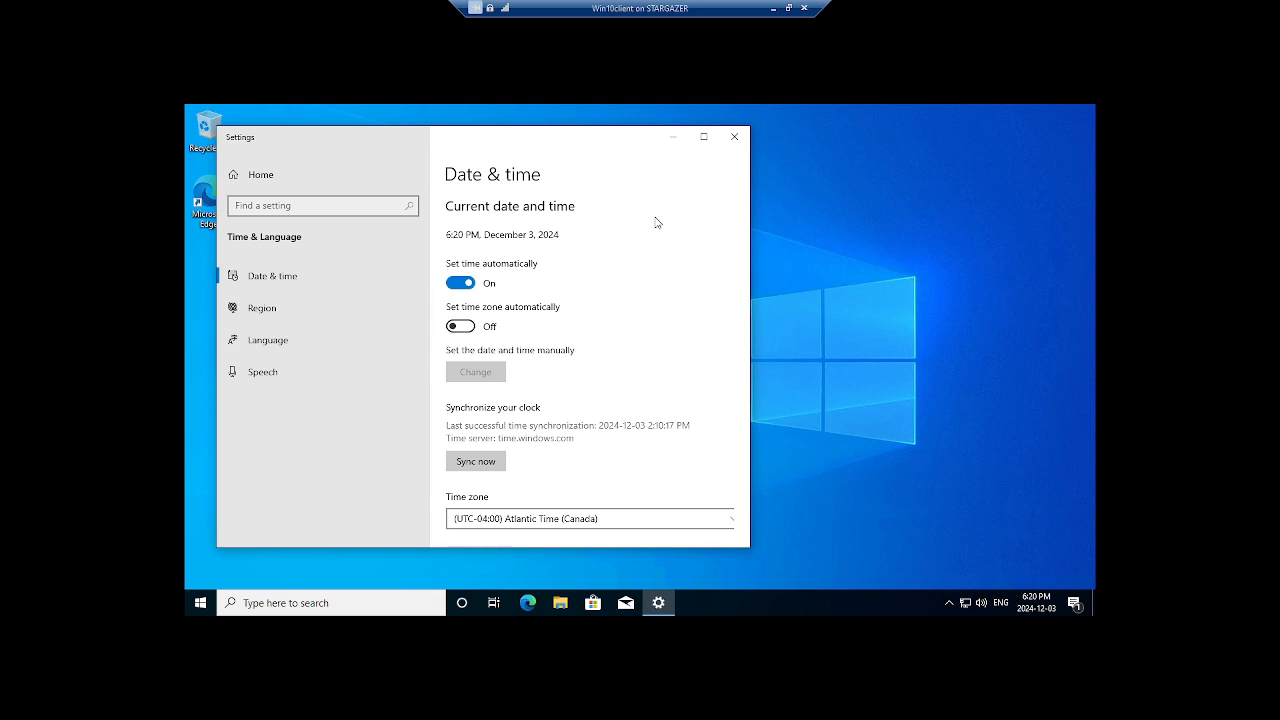
click(735, 137)
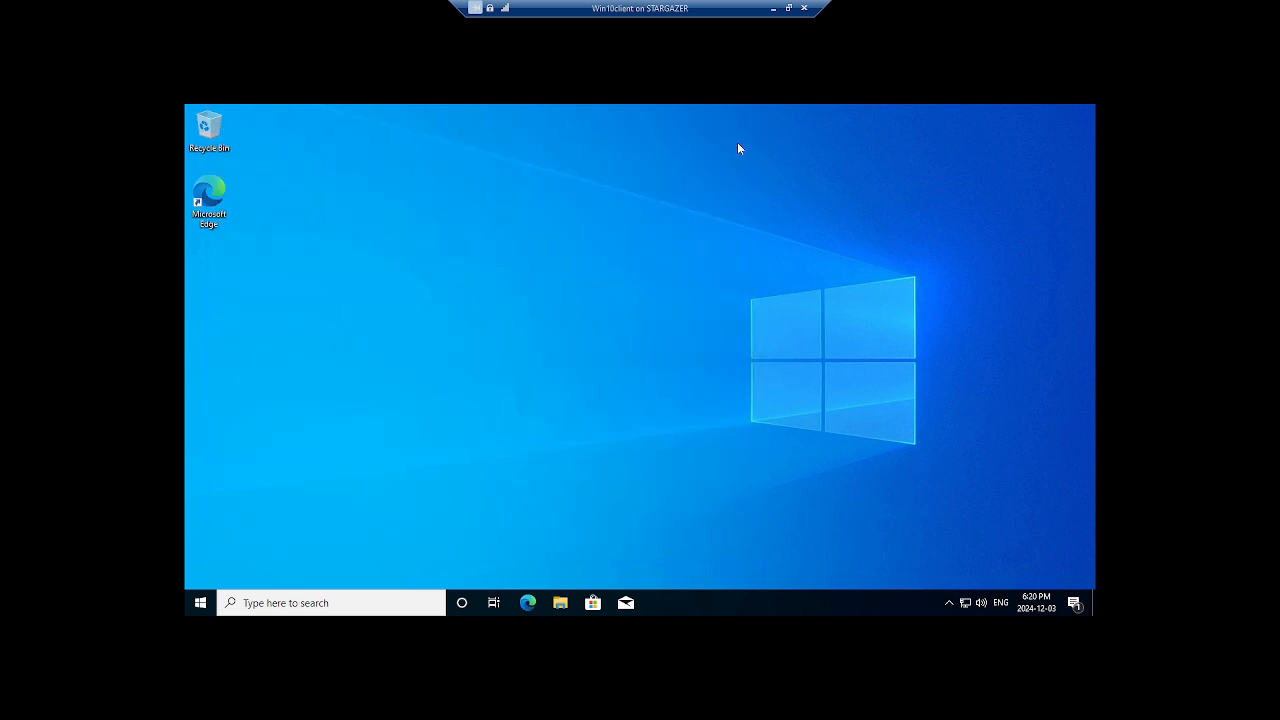
Search 'update' and open the Check for updates settings page.
click(347, 603)
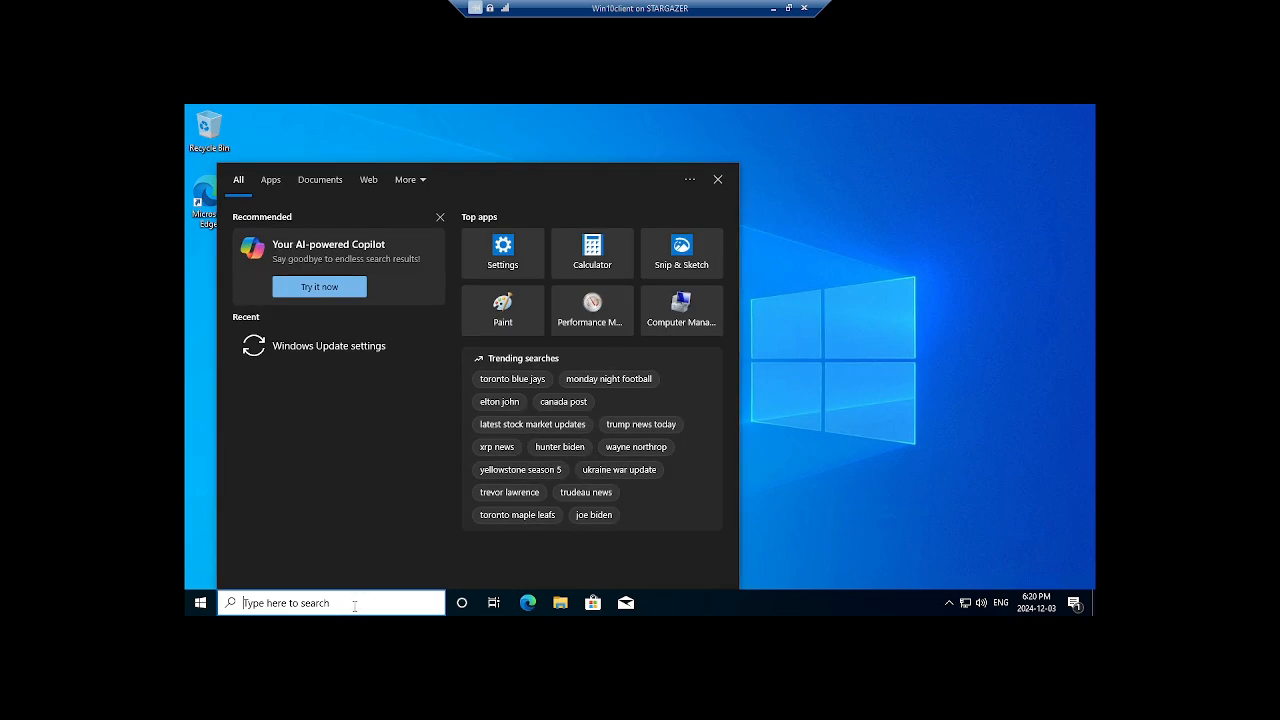
text(update)
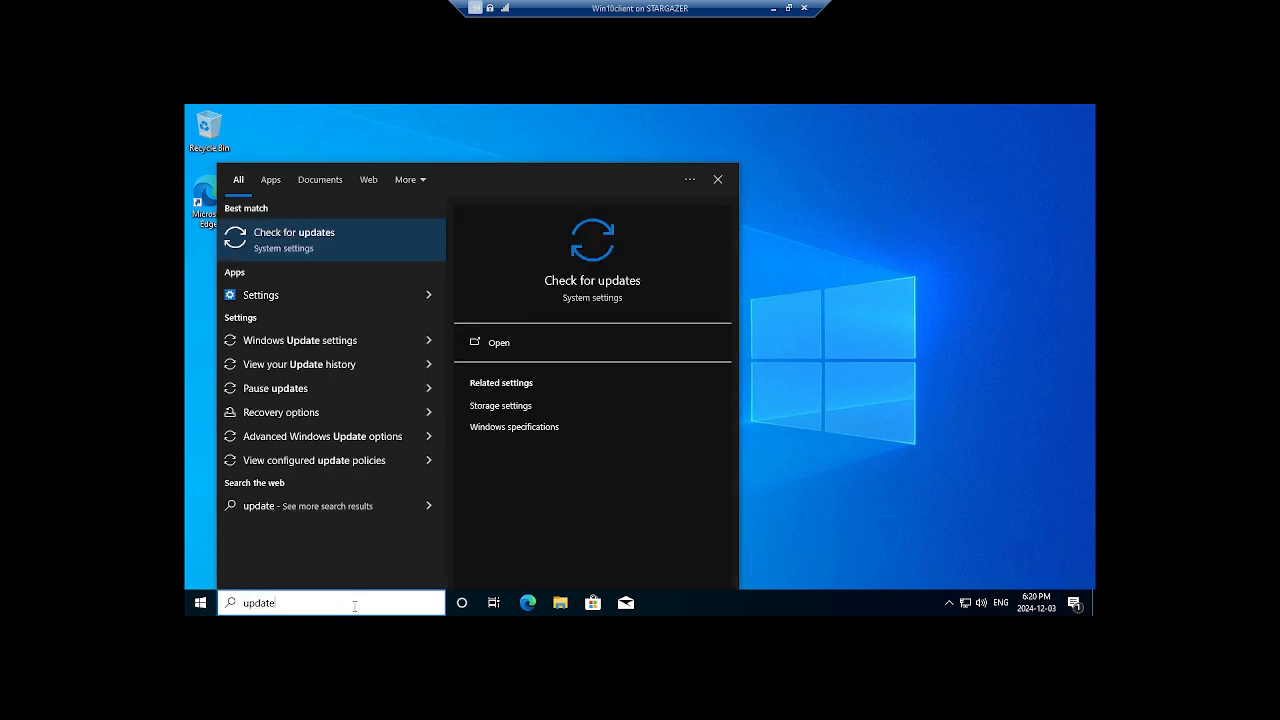
click(537, 344)
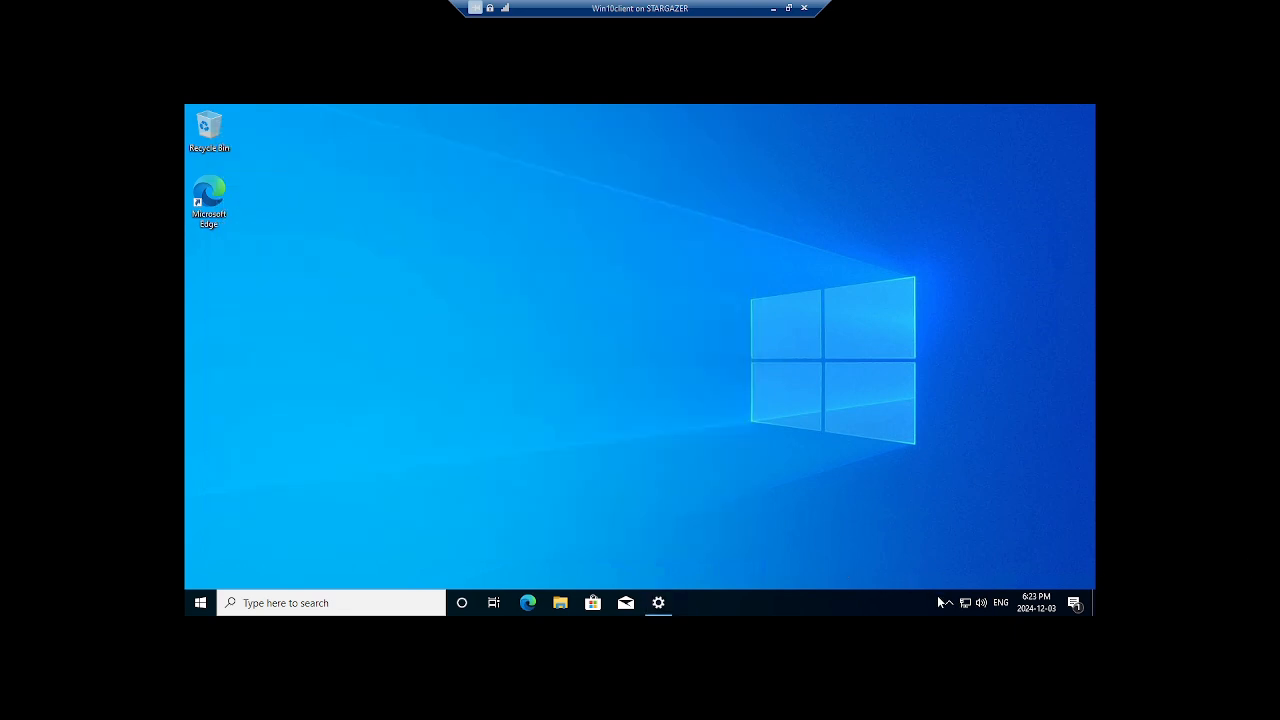
Open the Ethernet adapter's TCP/IPv4 properties from Network & Internet settings.
right_click(965, 607)
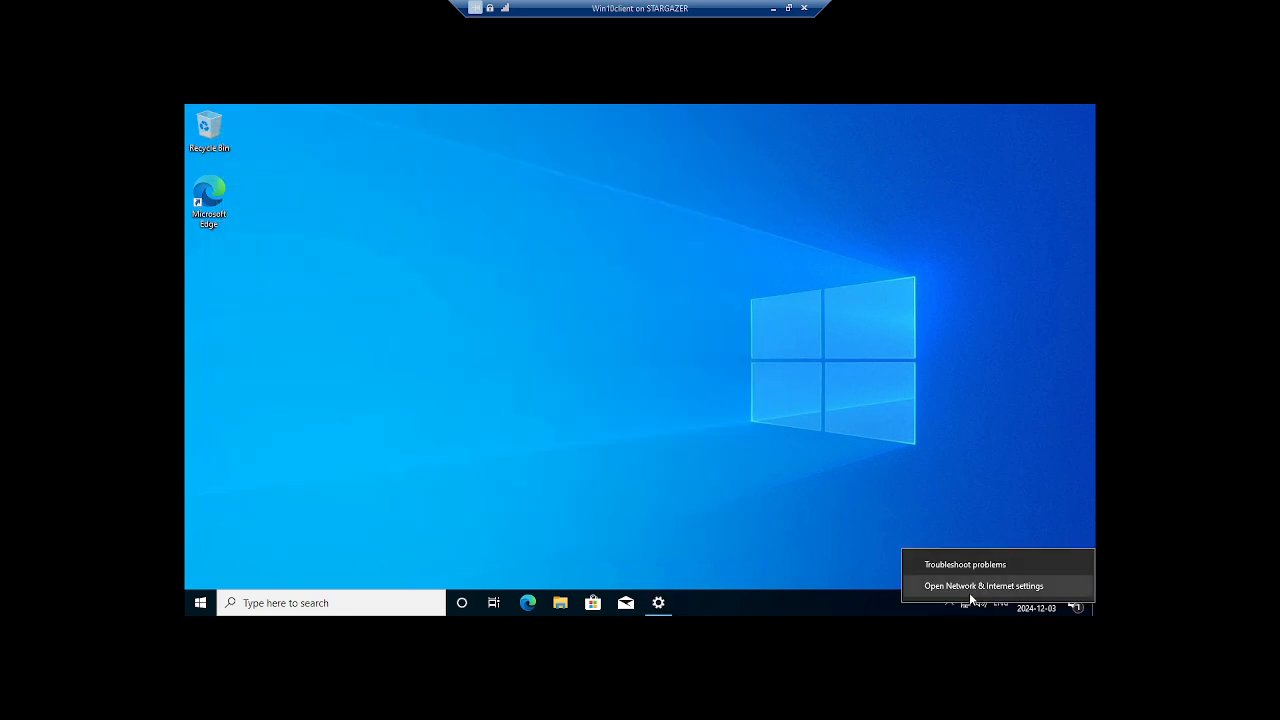
click(969, 588)
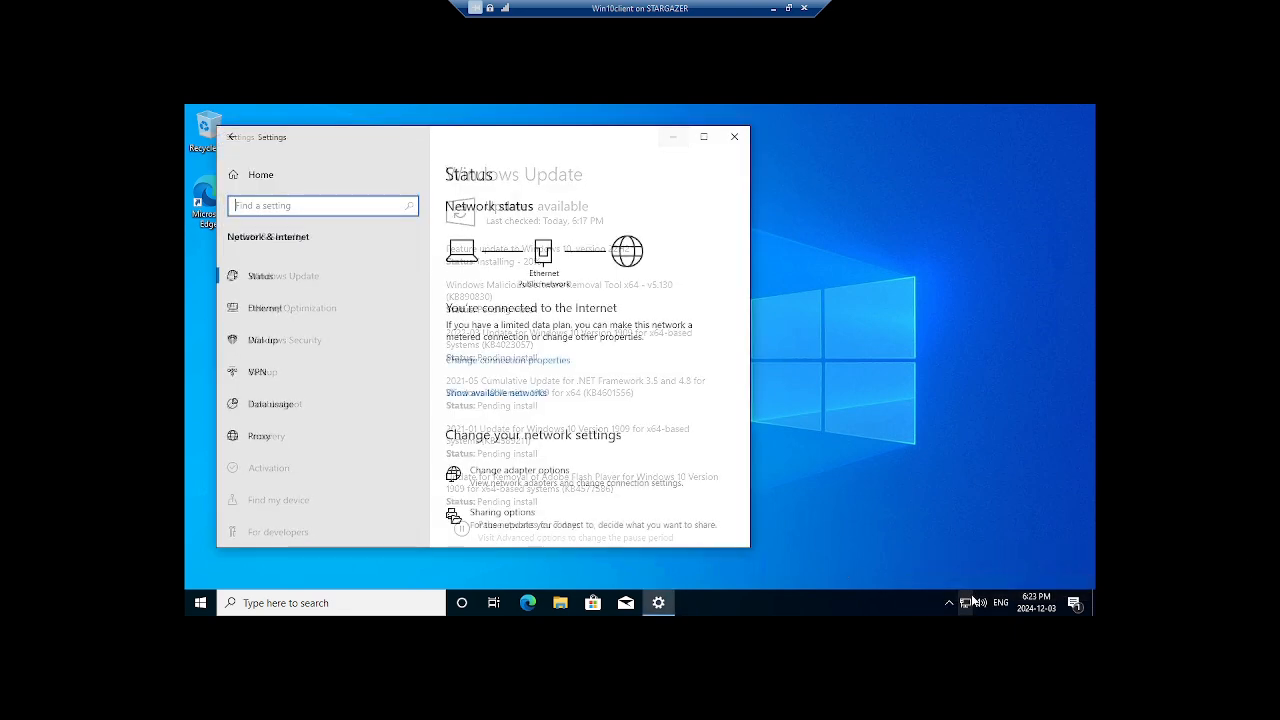
click(281, 311)
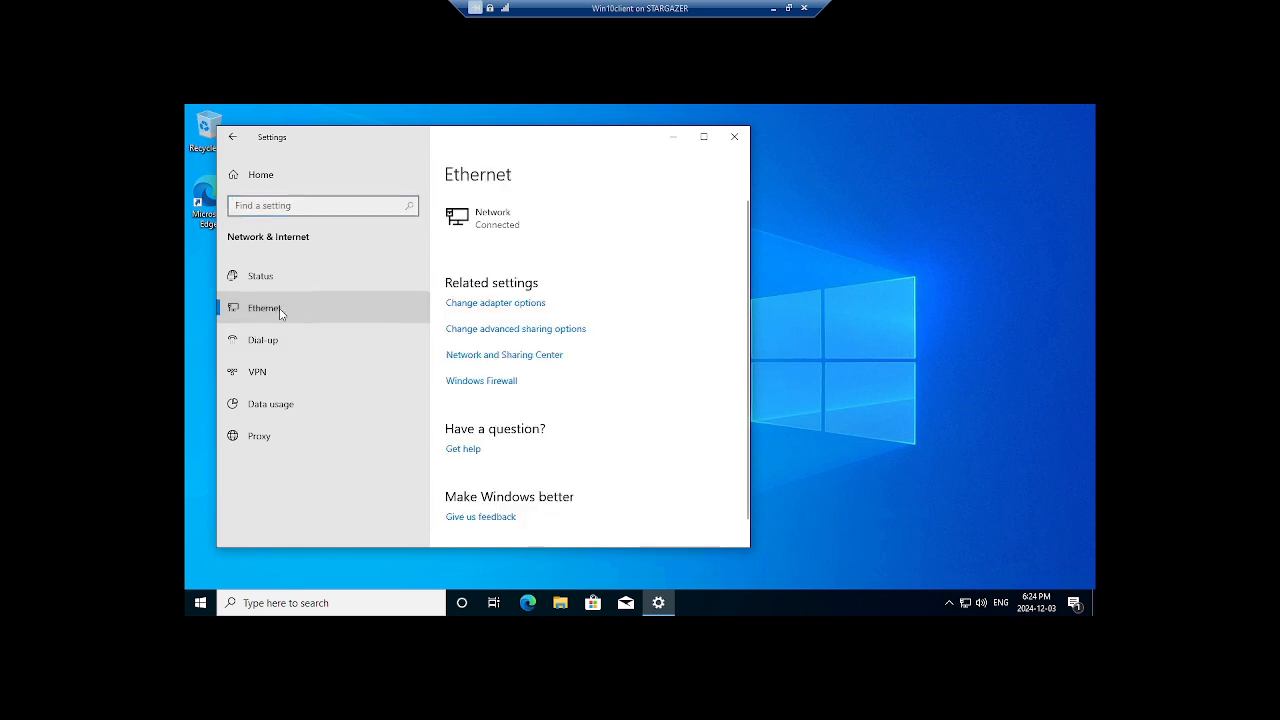
click(470, 304)
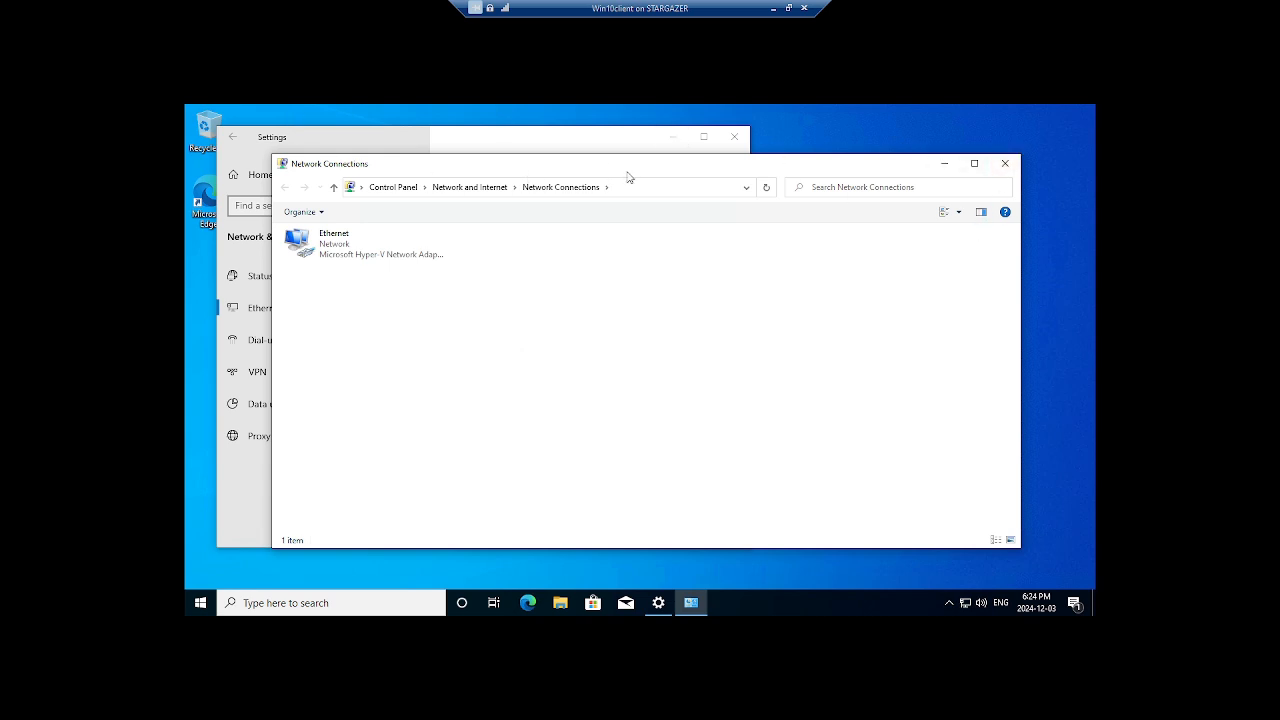
right_click(335, 245)
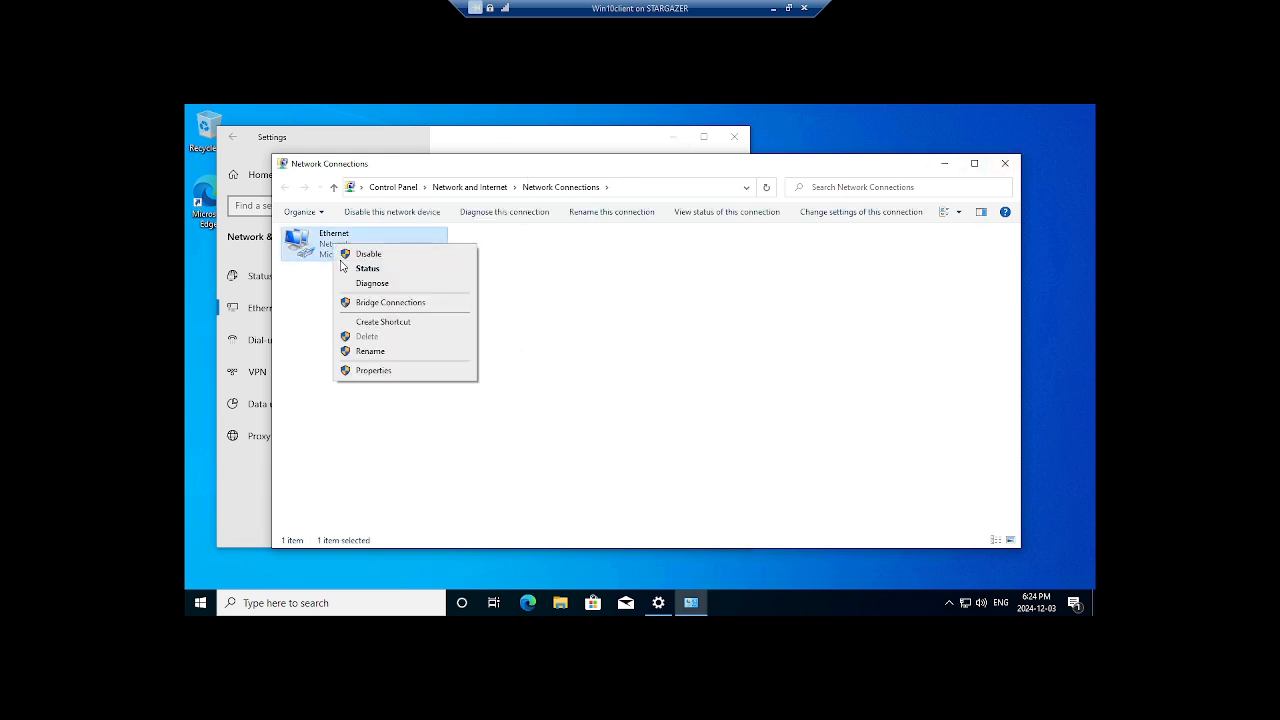
click(371, 370)
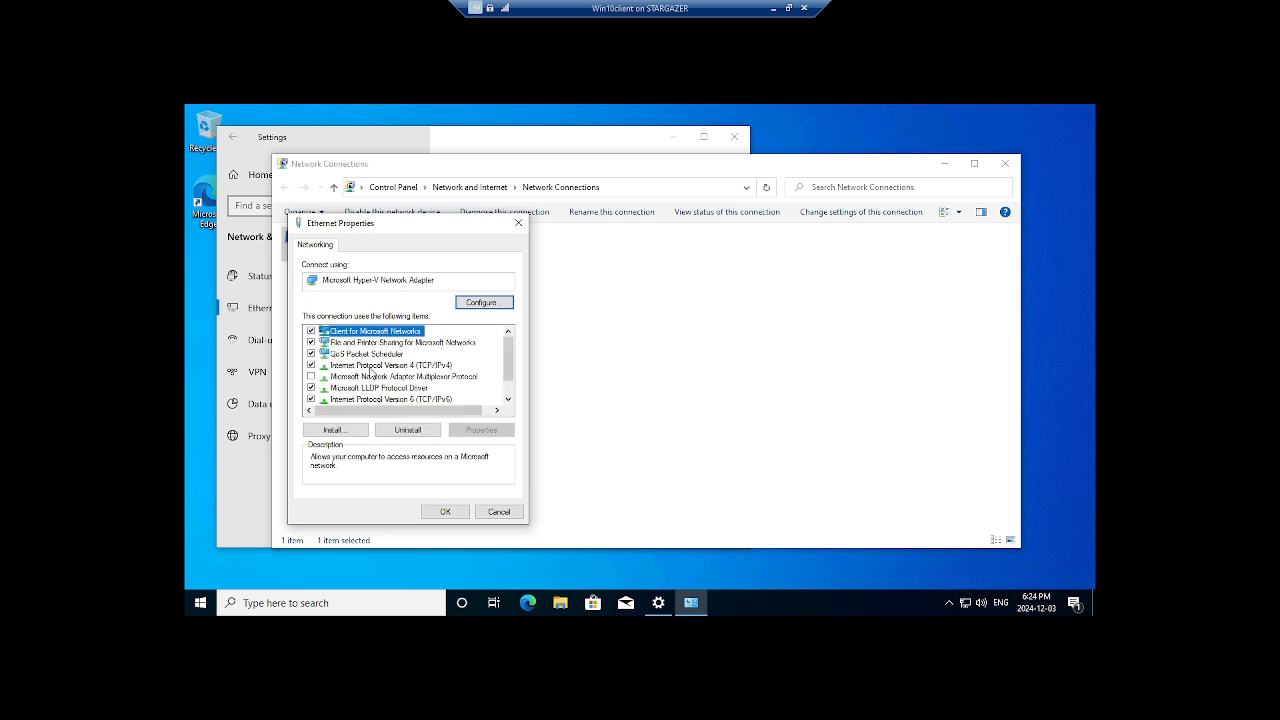
click(372, 366)
click(499, 431)
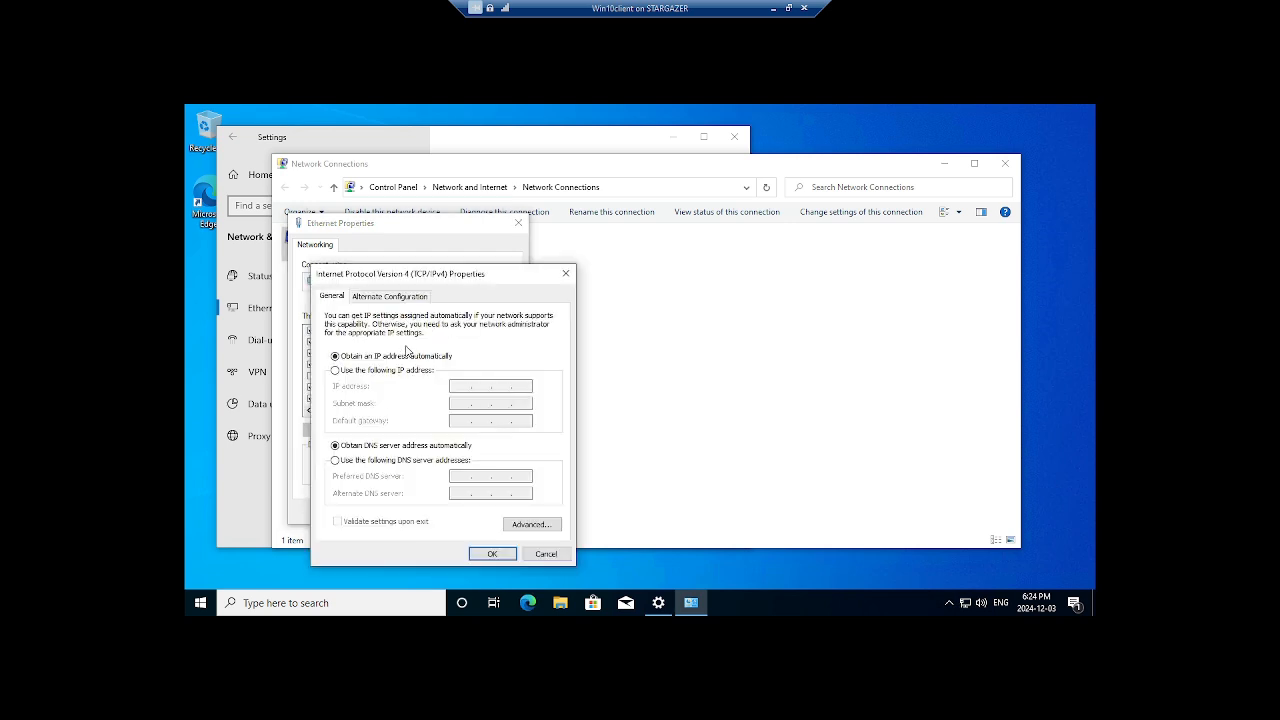
Assign static IP 192.168.0.11, mask 255.255.255.0, gateway 192.168.0.10; allow discovery on Network 2.
click(404, 371)
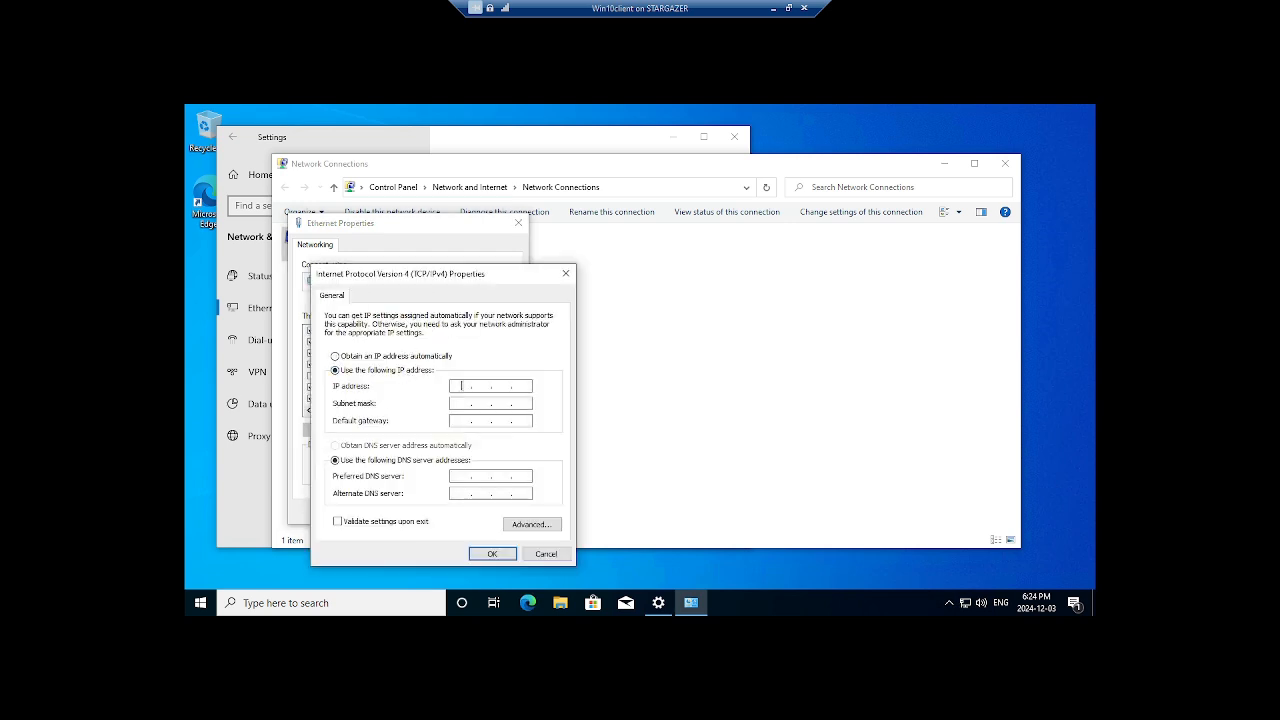
text(192.168.0.11)
key(Tab)
key(Tab)
text(192 . 168 . 0 . 10)
key(Tab)
key(Tab)
text(192 . 168 . 0 . 10)
click(473, 558)
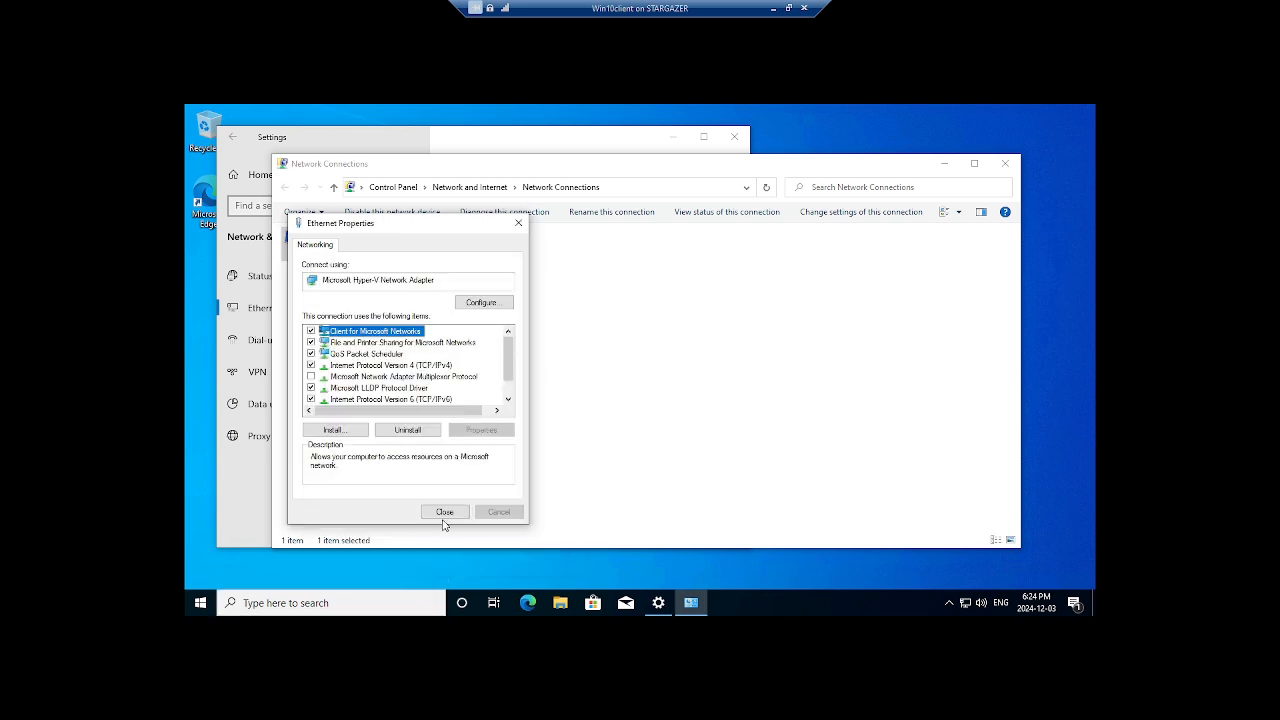
click(445, 511)
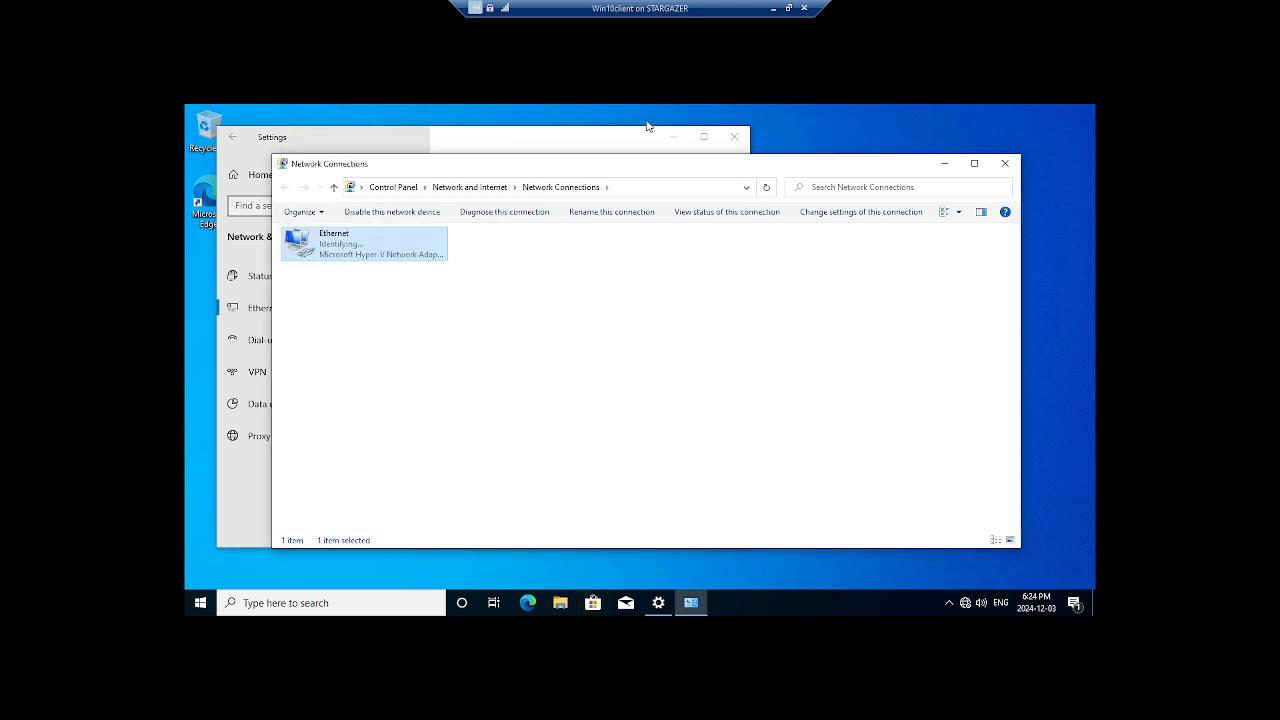
click(734, 136)
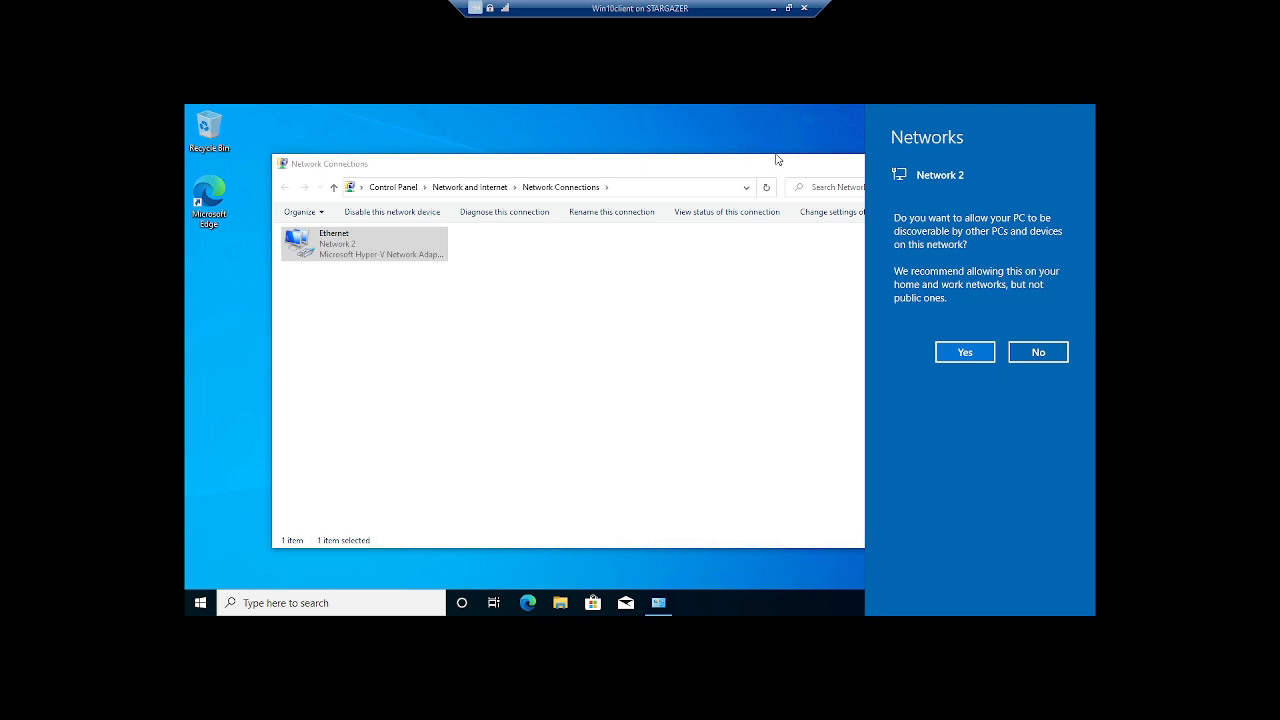
click(950, 353)
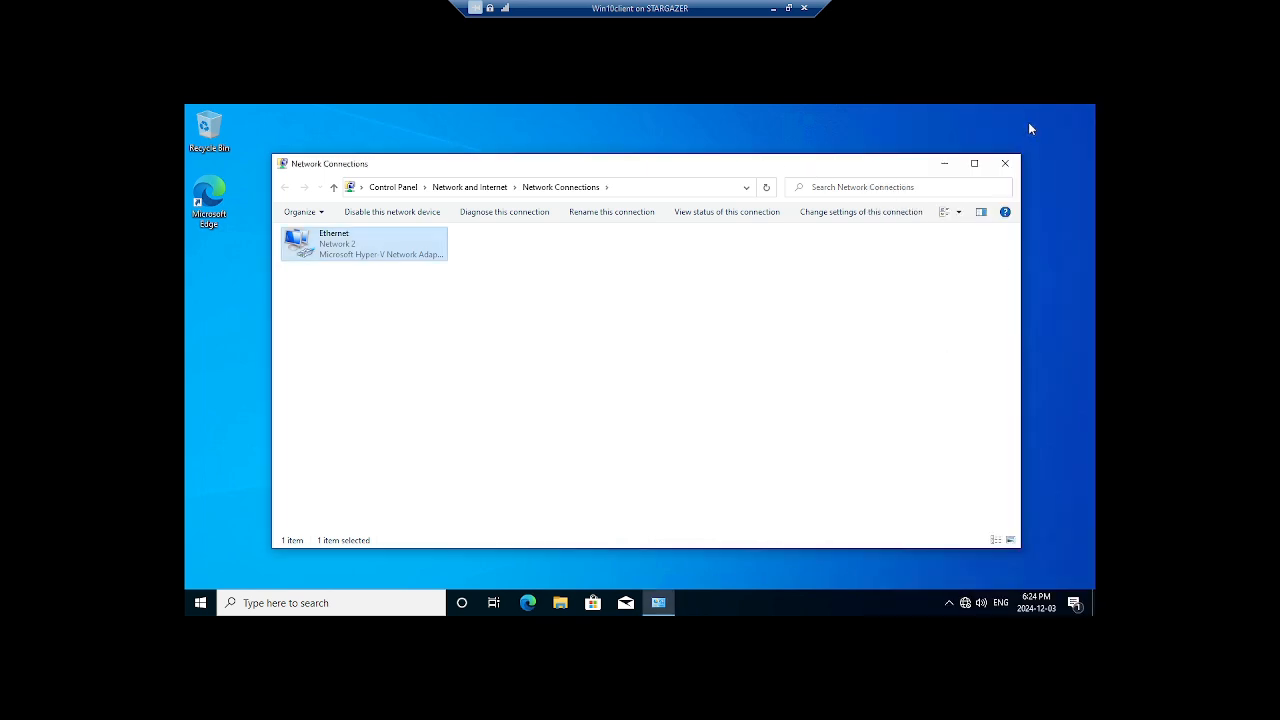
click(1005, 163)
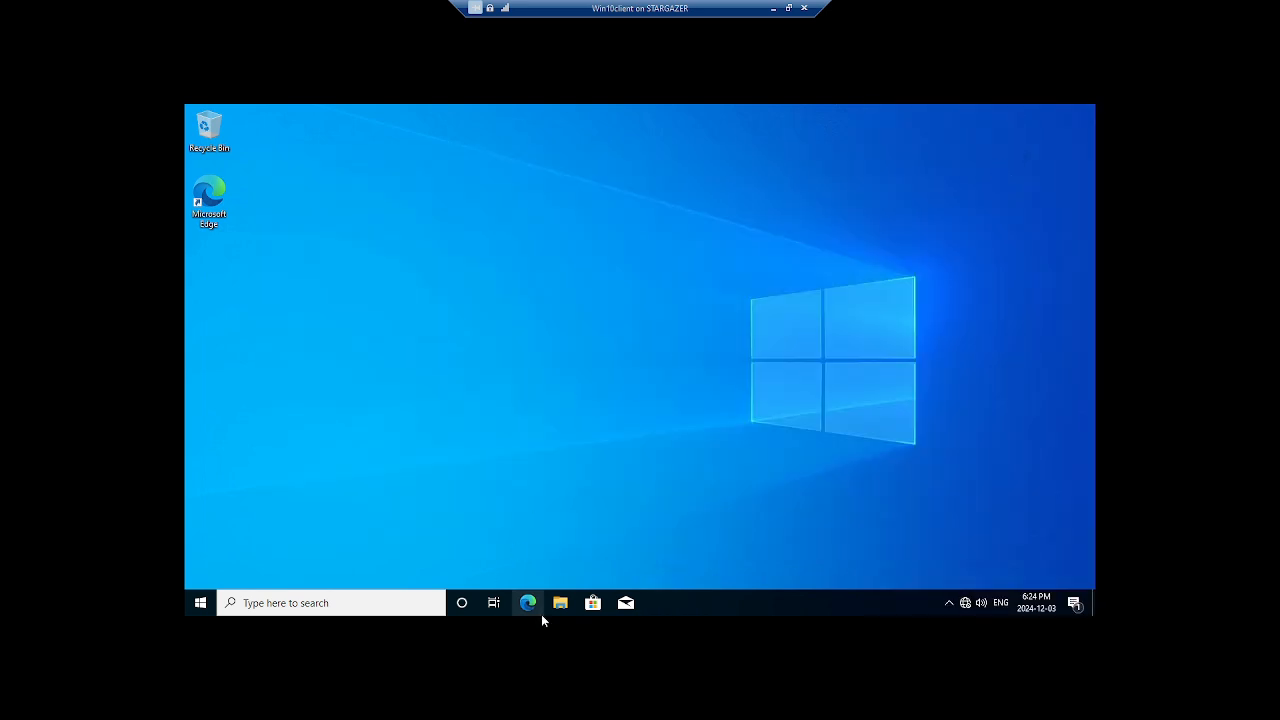
In This PC's system properties, rename the computer C1 and choose membership in domain Sith.lan.
click(559, 603)
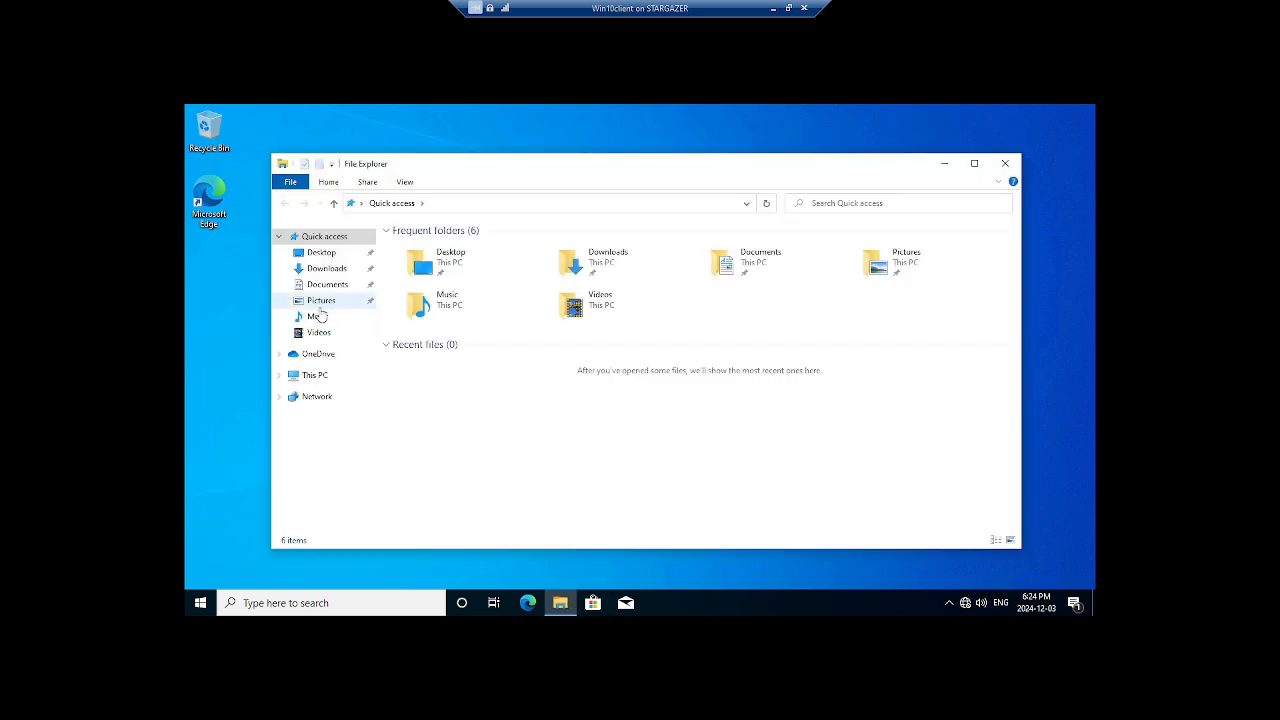
right_click(323, 374)
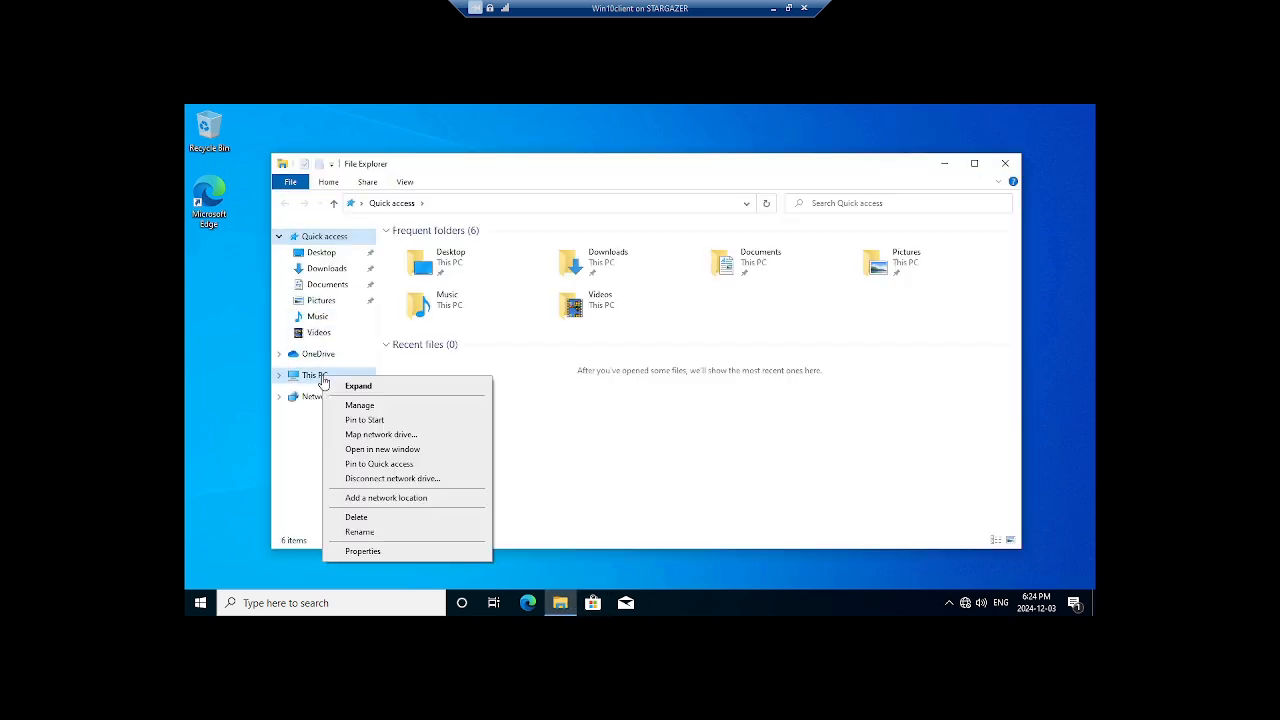
click(402, 554)
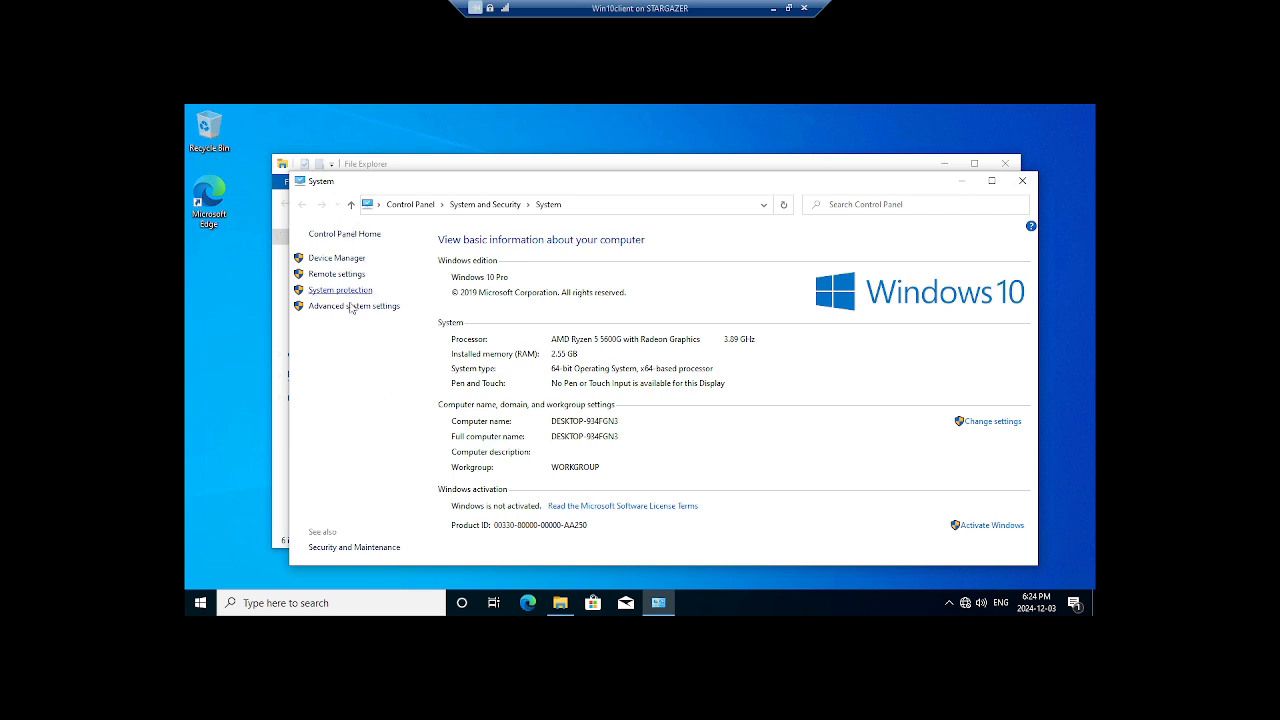
click(365, 308)
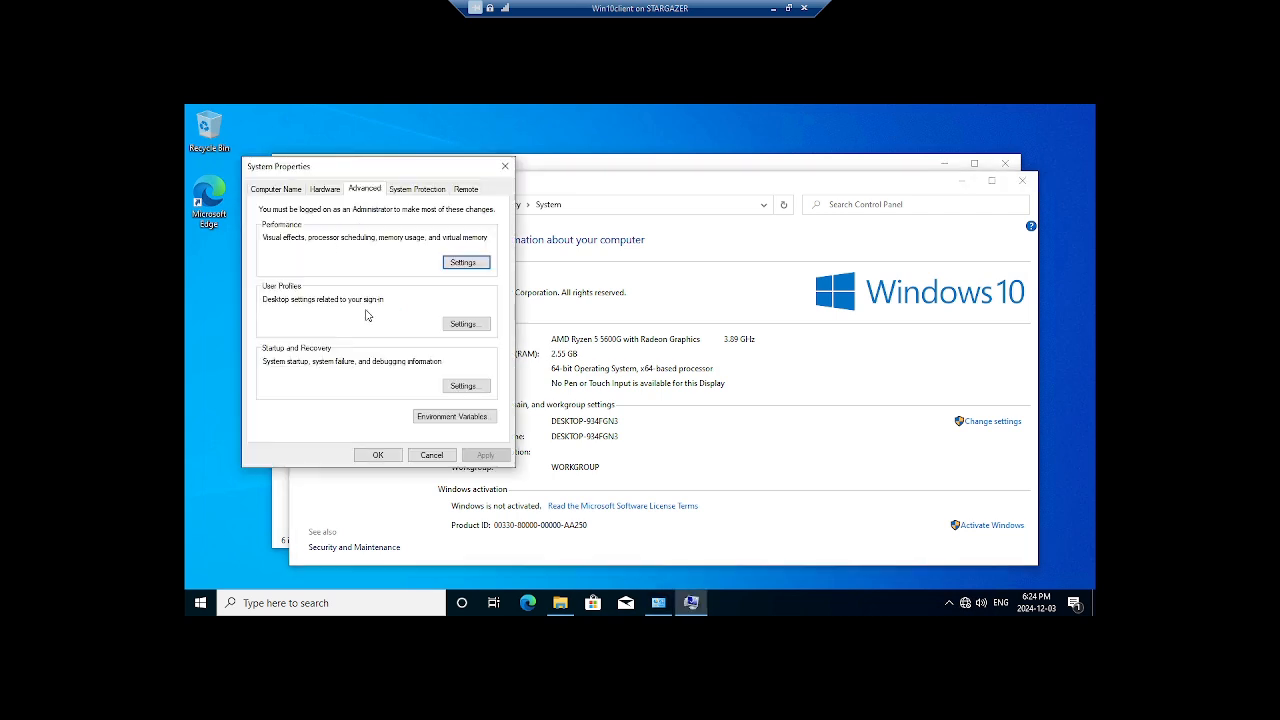
click(267, 189)
click(445, 355)
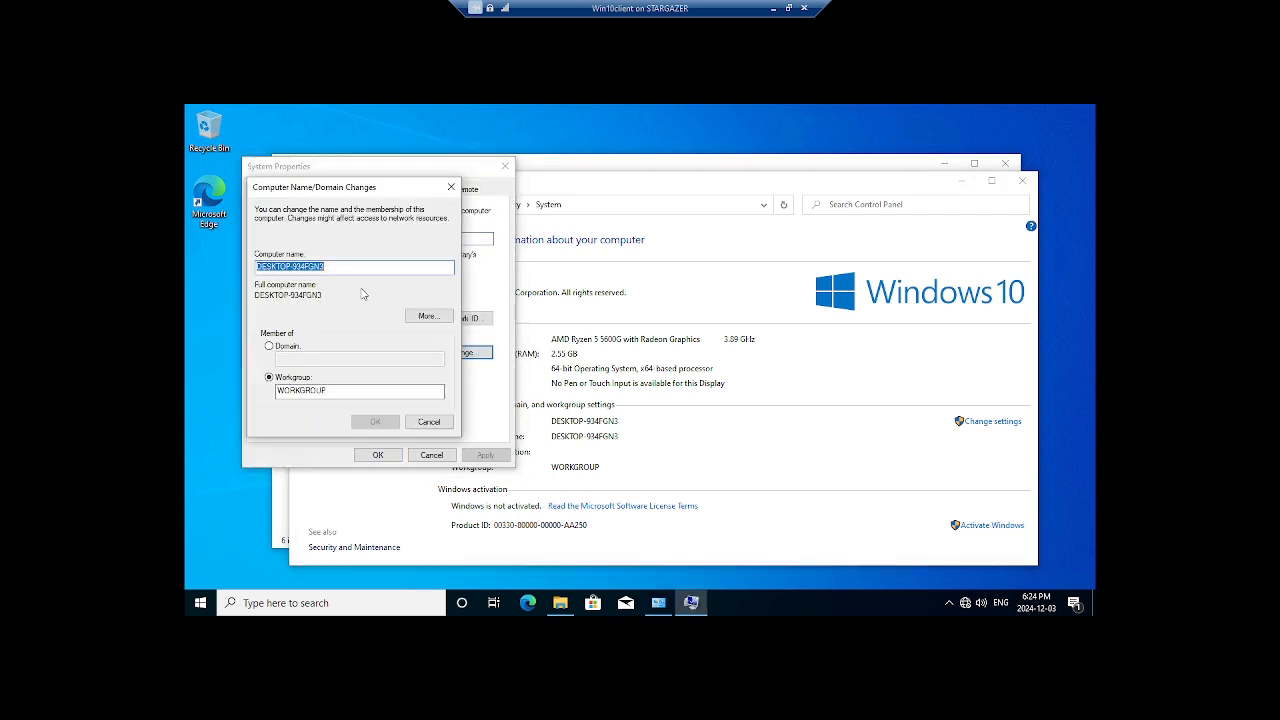
text(C1)
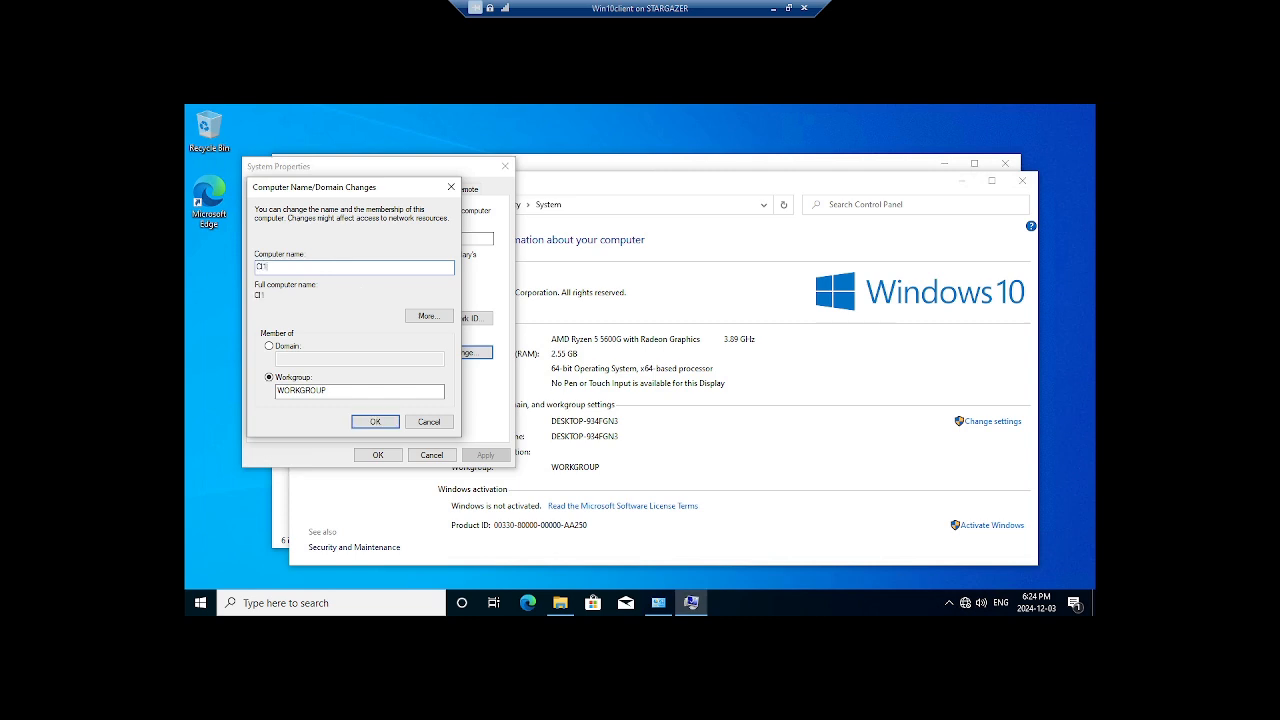
click(268, 346)
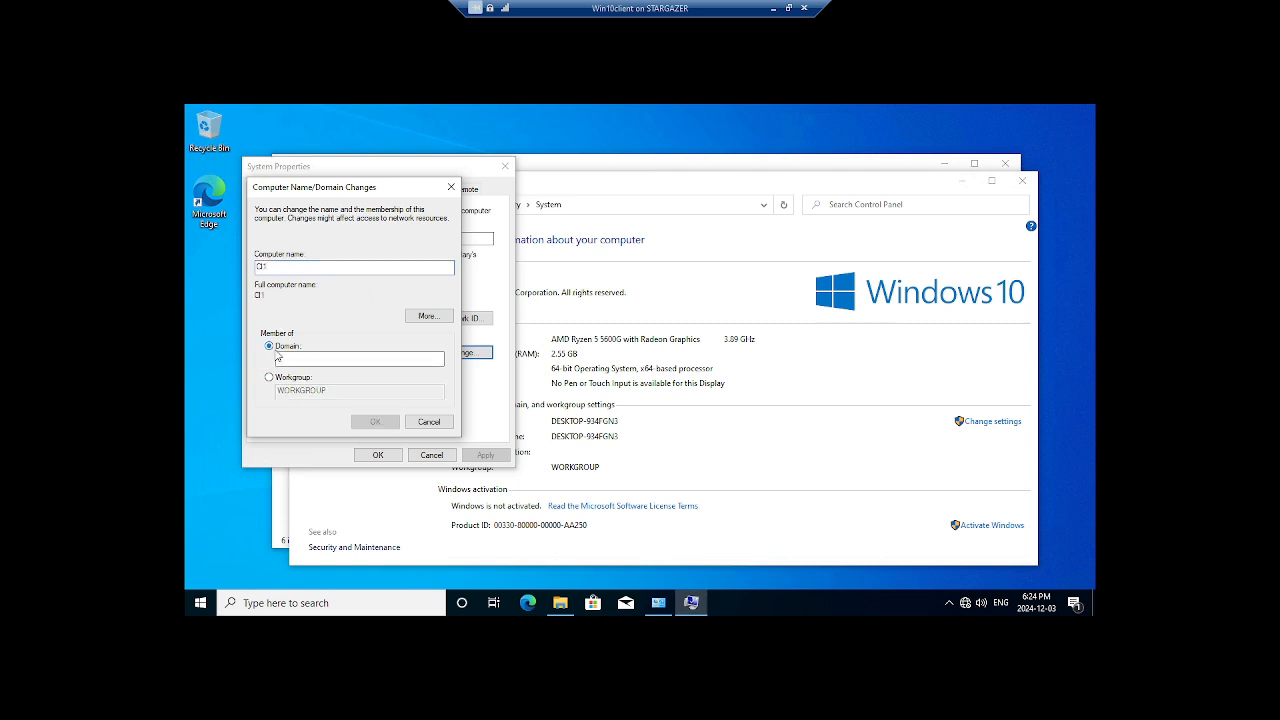
click(297, 360)
text(S)
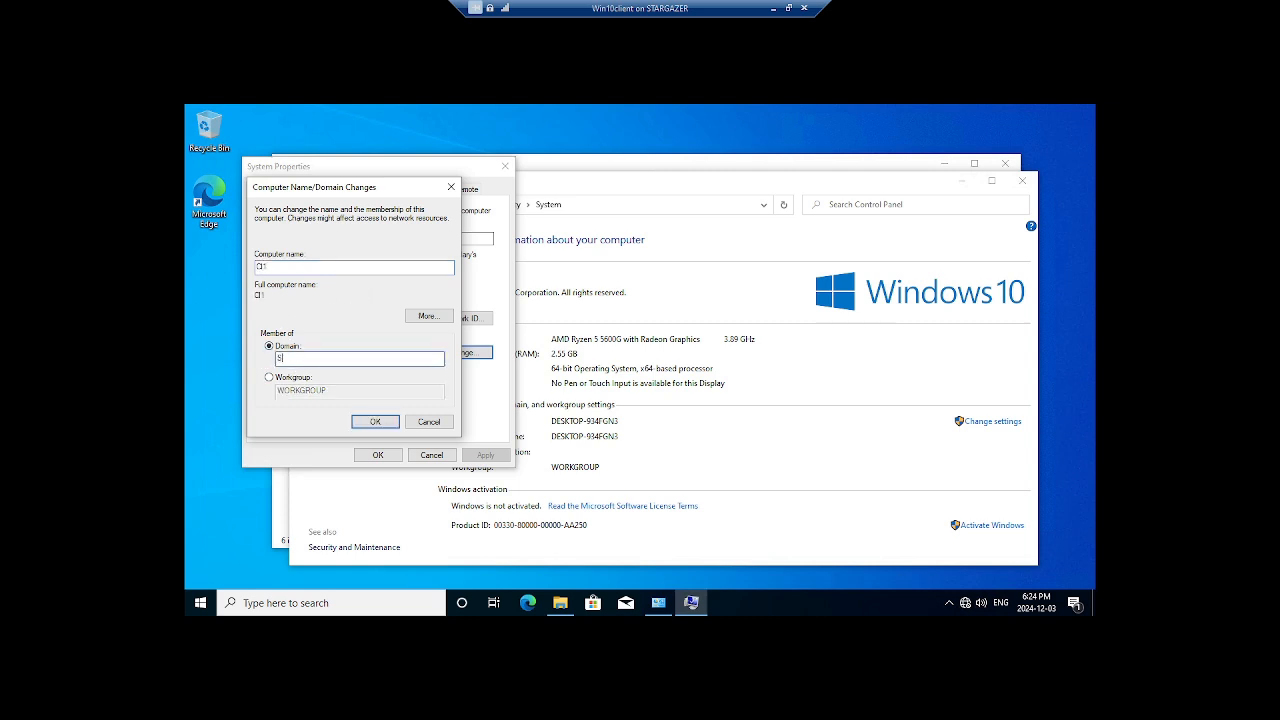
text(ith.lan)
Submit the domain join to sith.lan and authenticate with the domain administrator's user name and password.
click(366, 422)
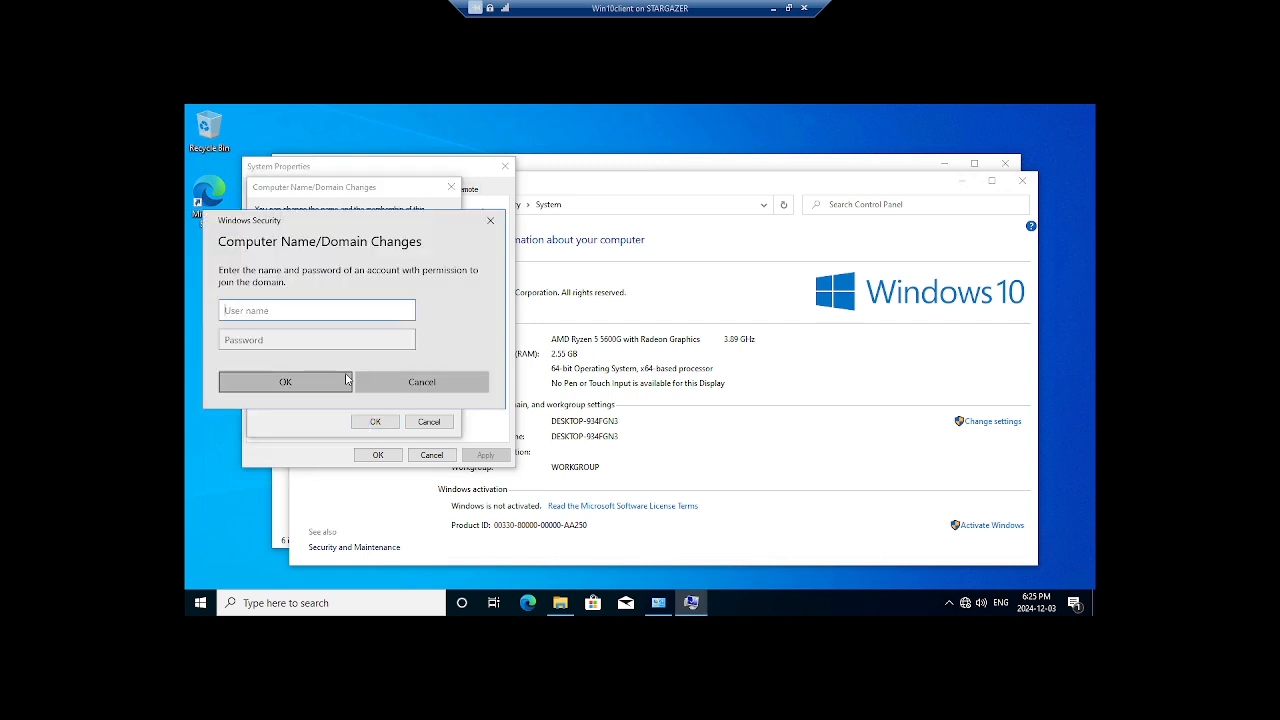
text(administrator@sith.lan)
key(Tab)
text(********)
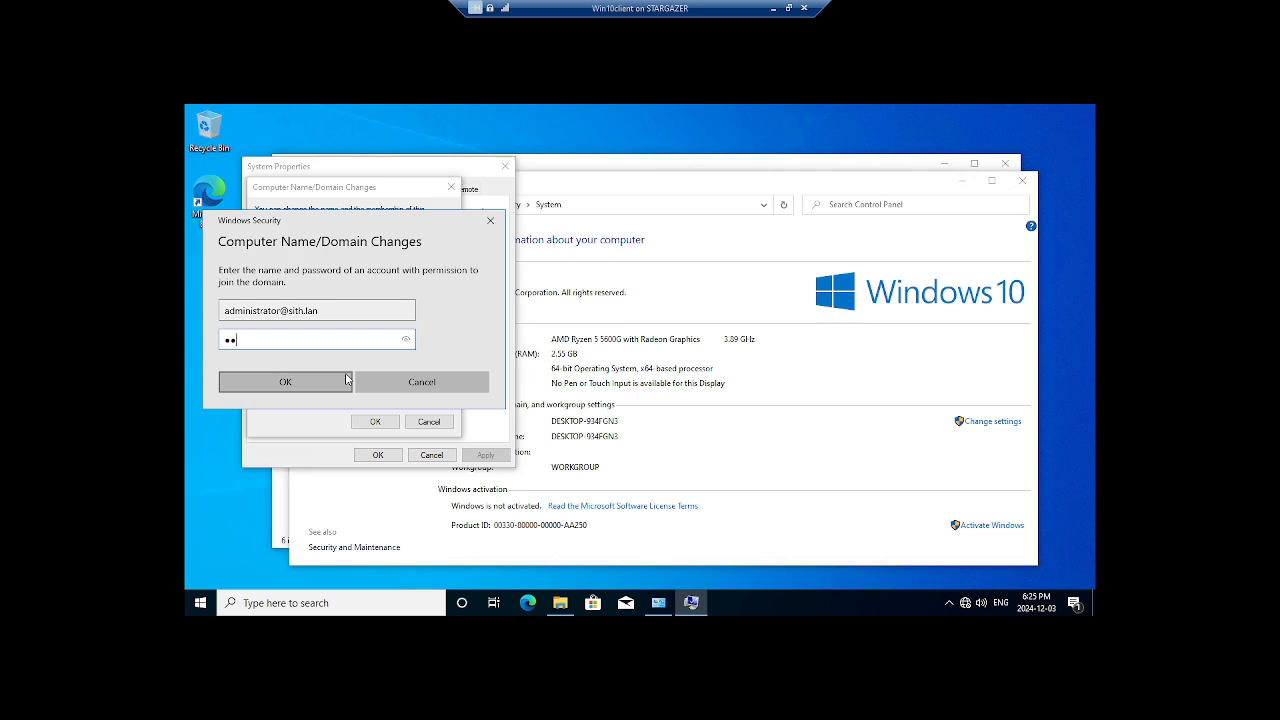
text(*)
click(334, 381)
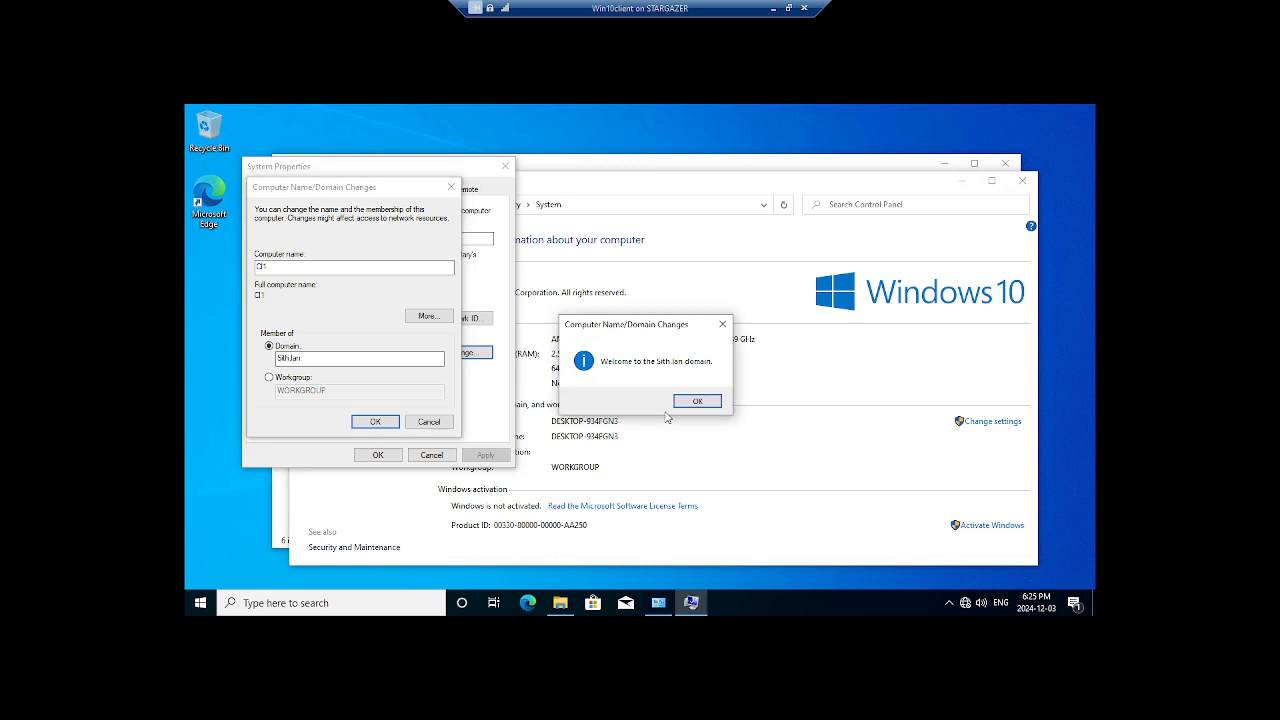
Dismiss the welcome-to-domain, DNS name-change error and restart-required messages.
click(689, 403)
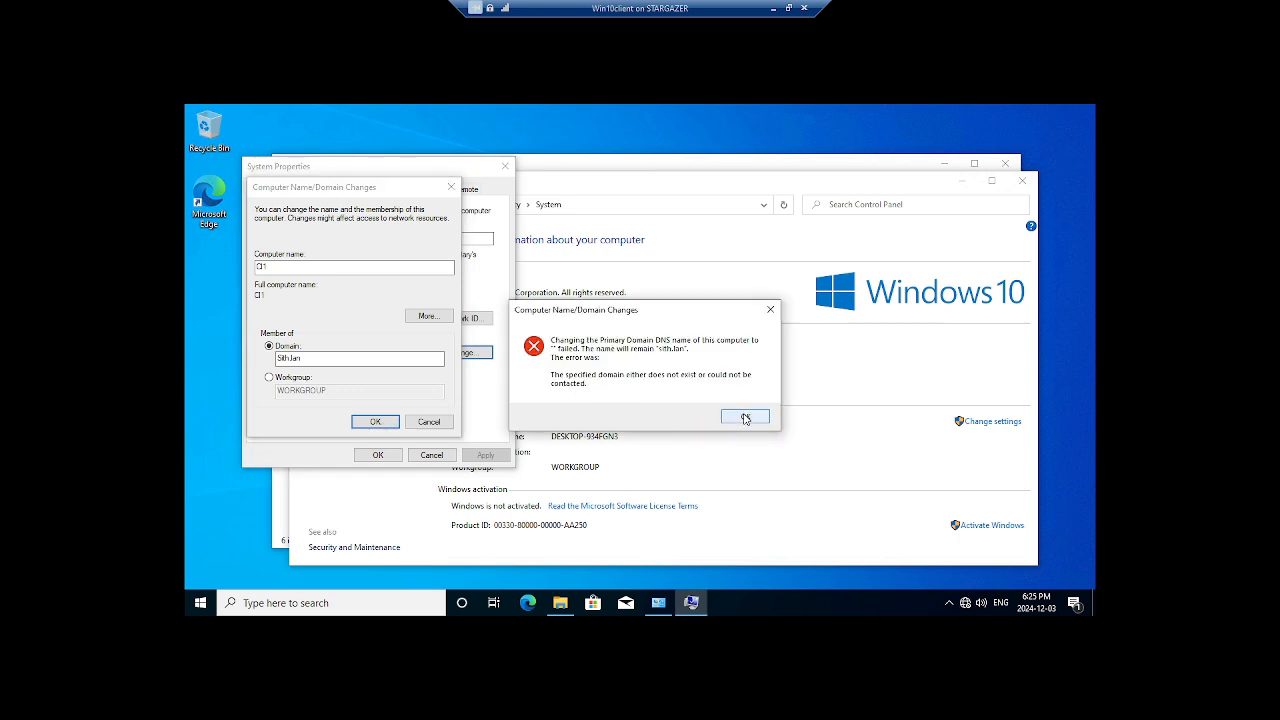
click(745, 417)
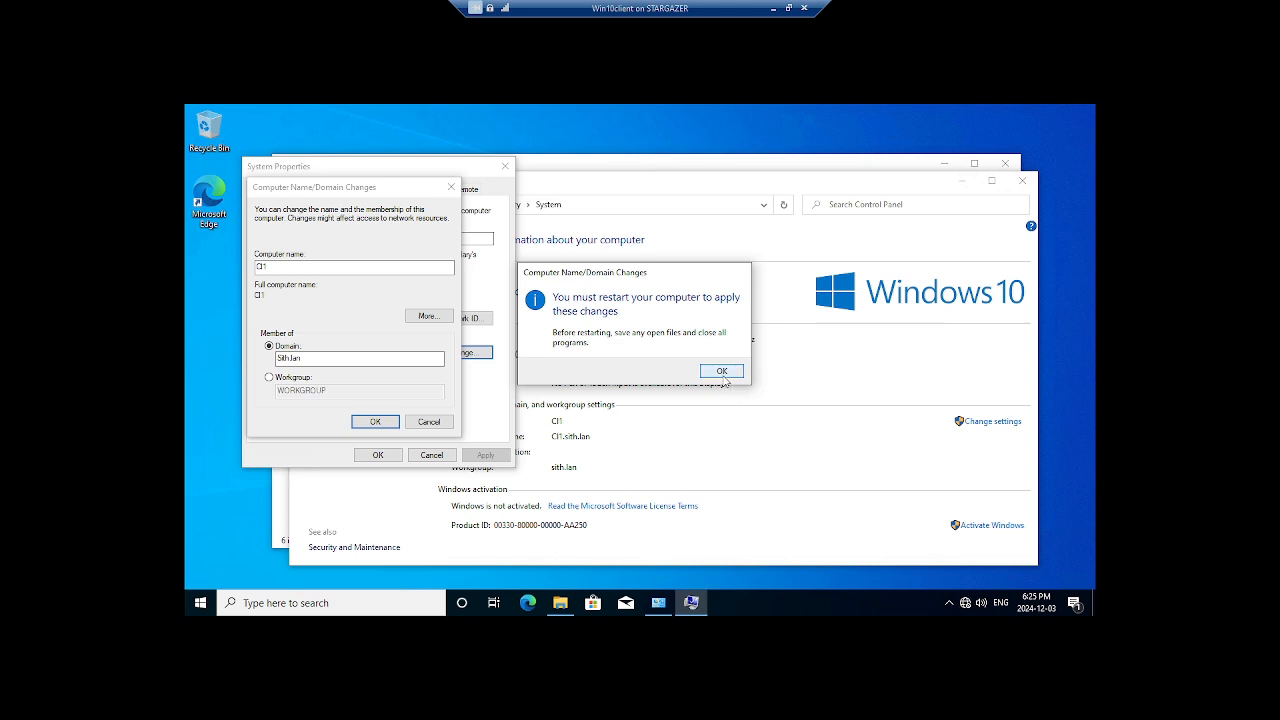
click(723, 378)
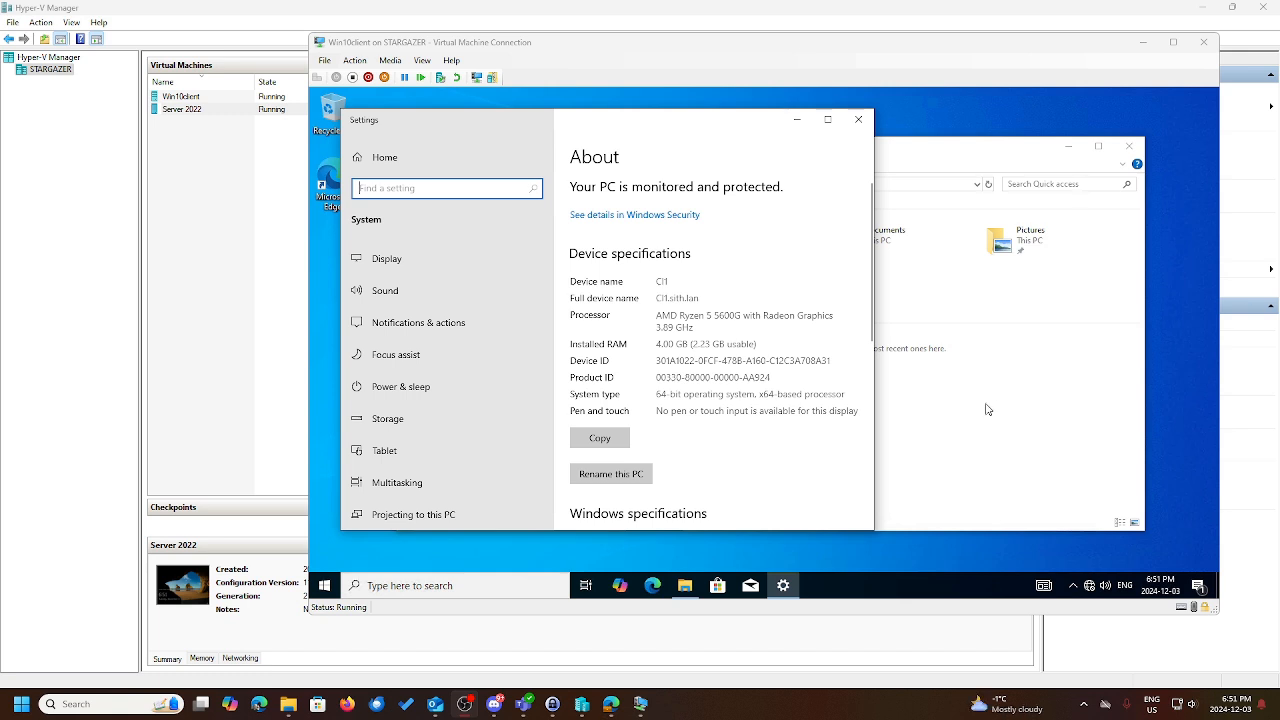
Close the About settings window and File Explorer, leaving the client's desktop empty and windowed.
click(1174, 44)
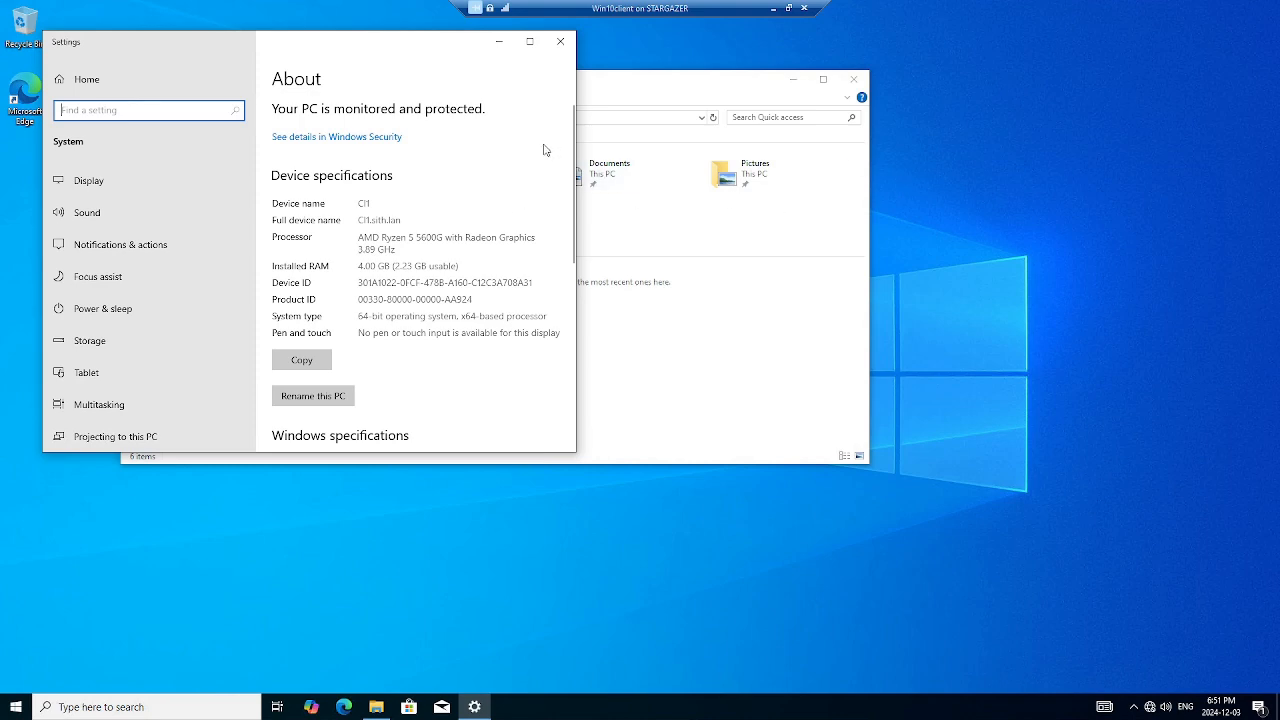
click(563, 43)
click(855, 80)
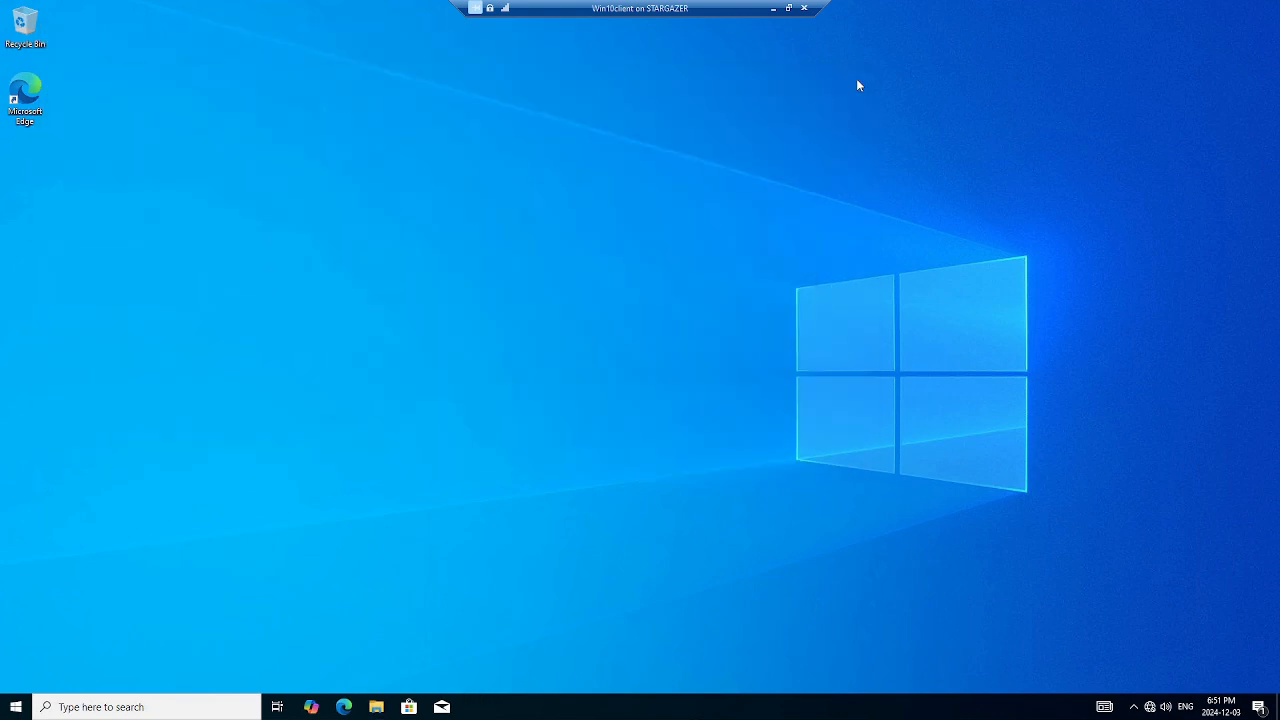
click(788, 8)
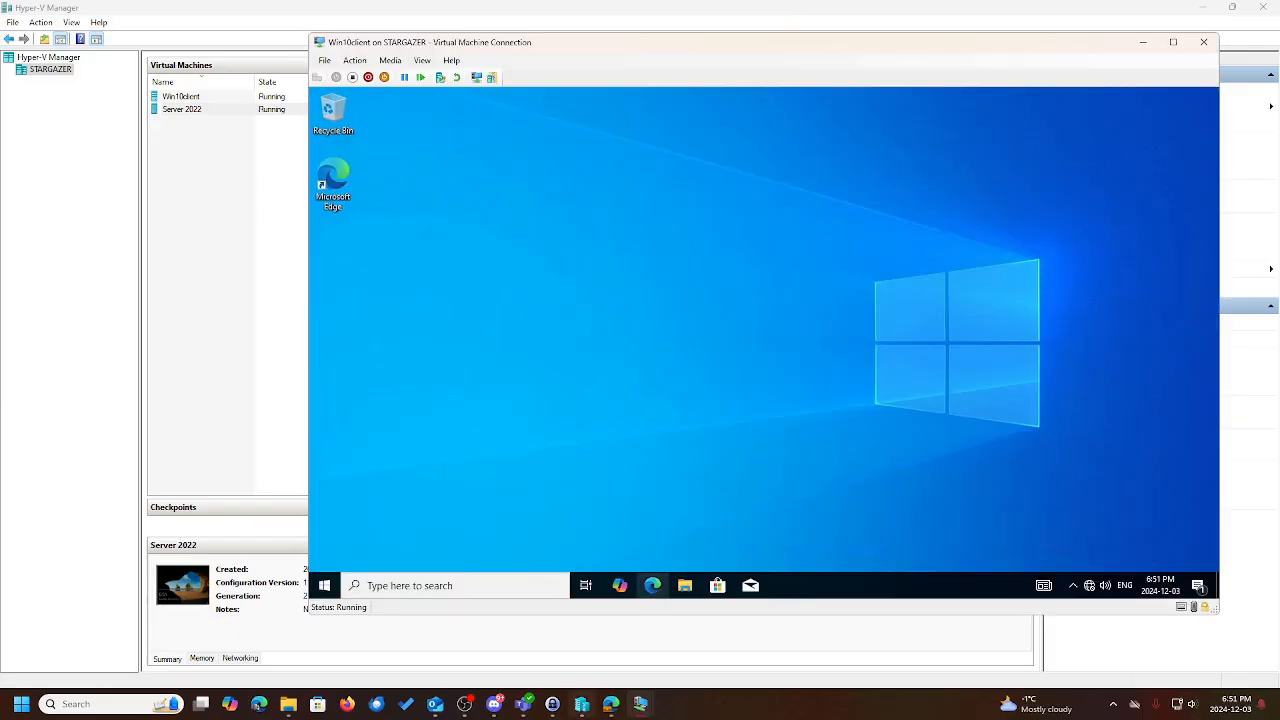
Bring the Server 2022 VM forward full screen and launch Active Directory Users and Computers from Tools.
mouse_move(611, 704)
click(575, 615)
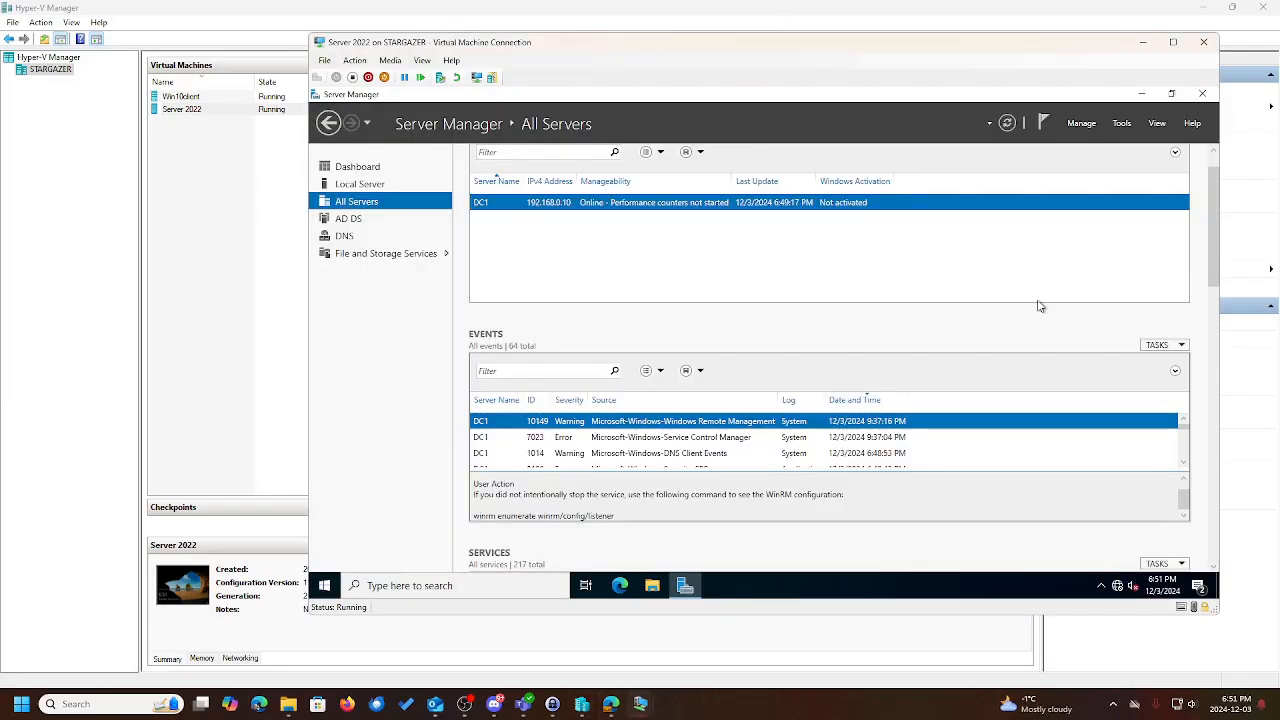
click(1171, 43)
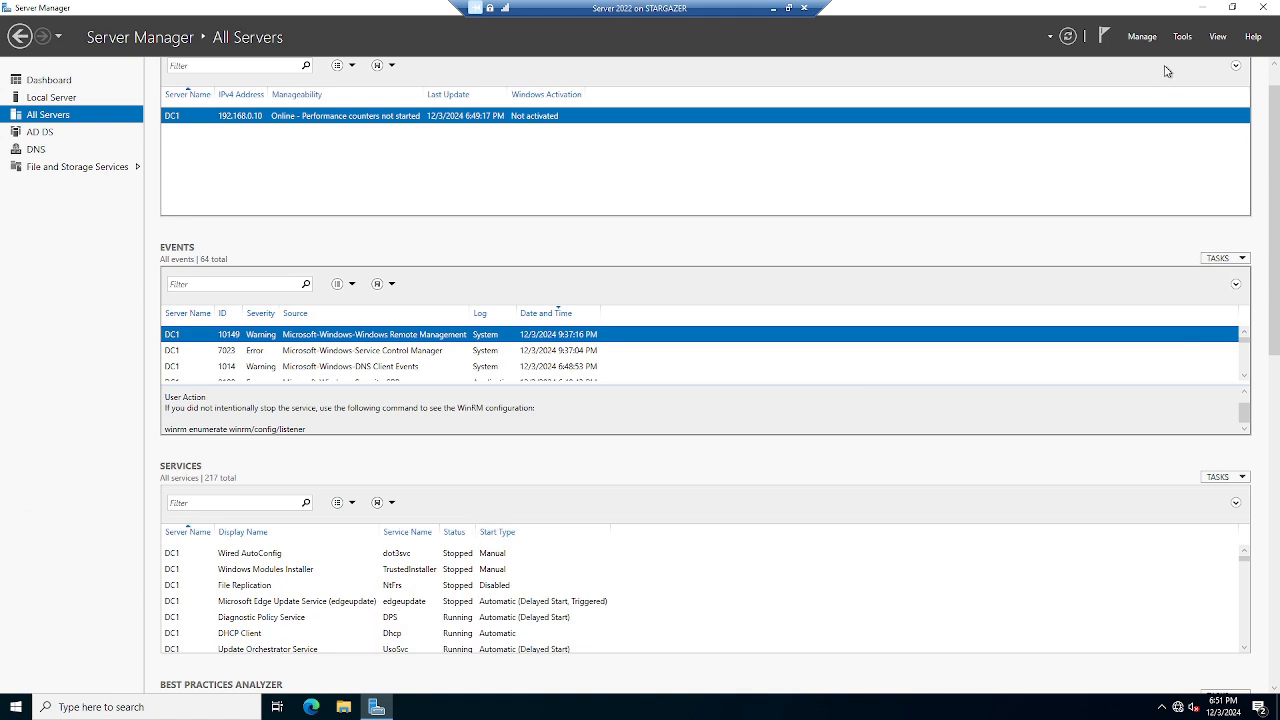
click(1177, 38)
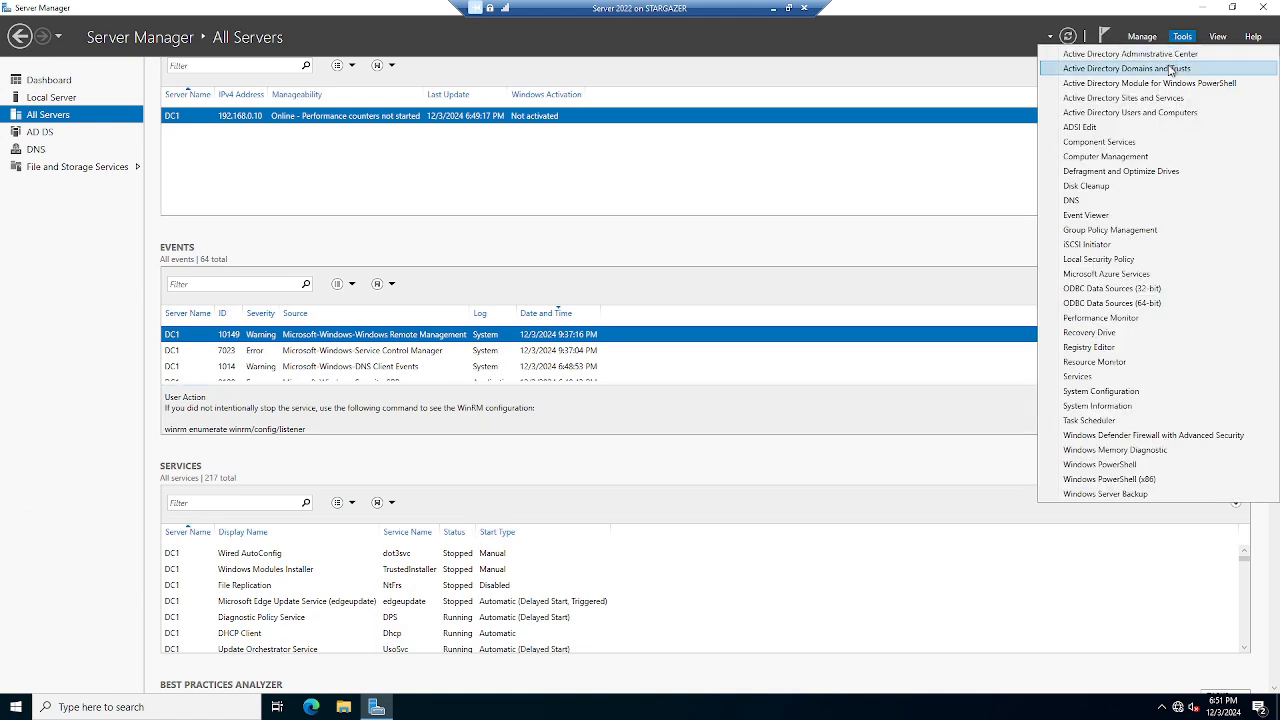
click(1158, 118)
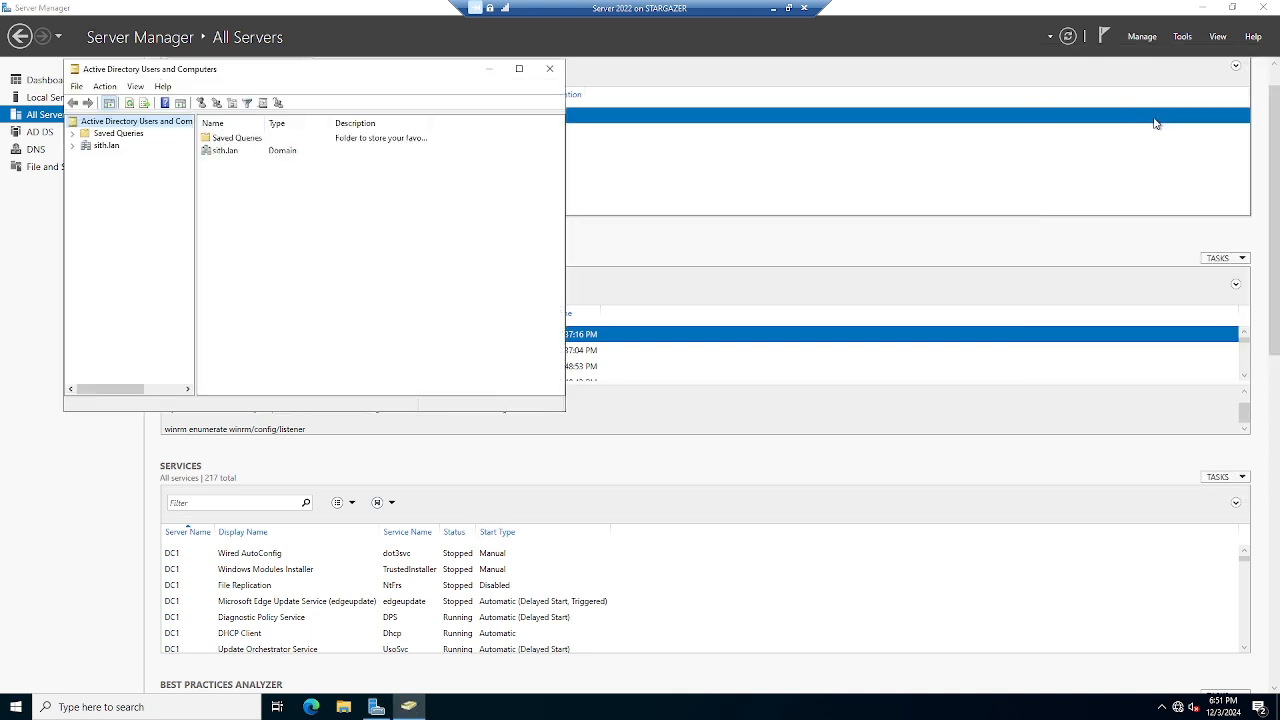
Start a new user in sith.lan Users, entering the first name, last name and logon name.
click(72, 145)
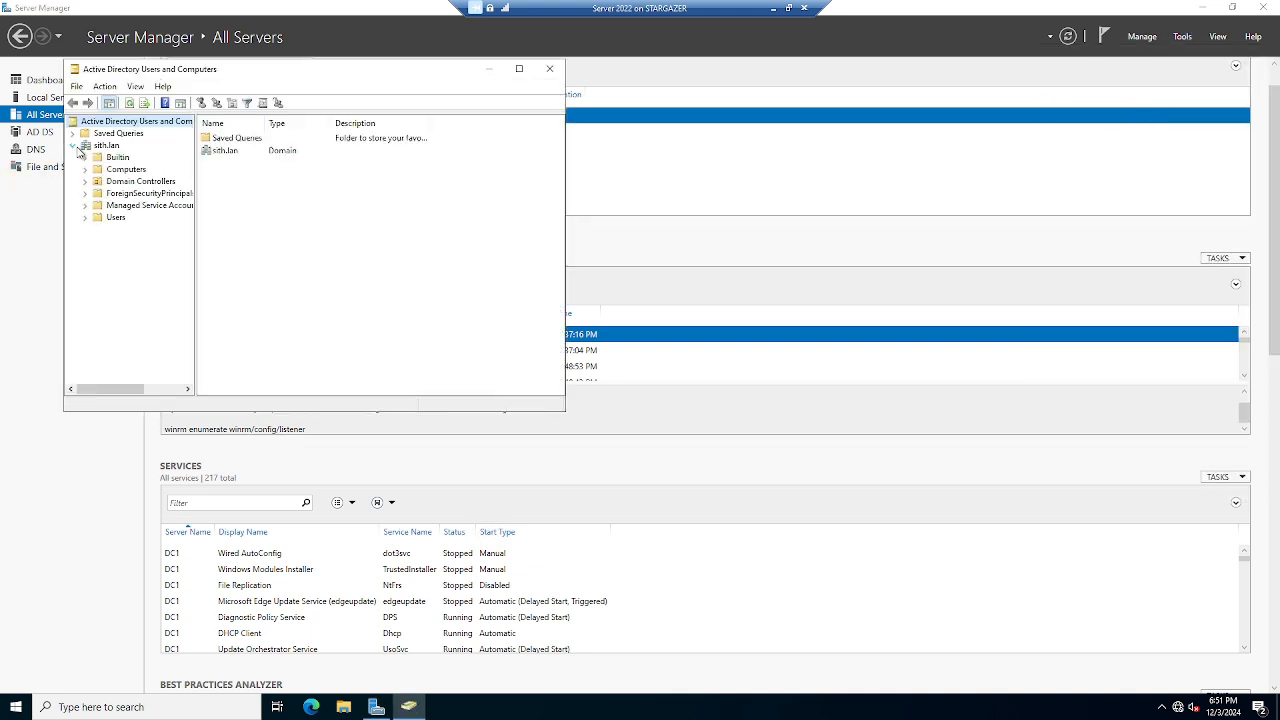
click(98, 222)
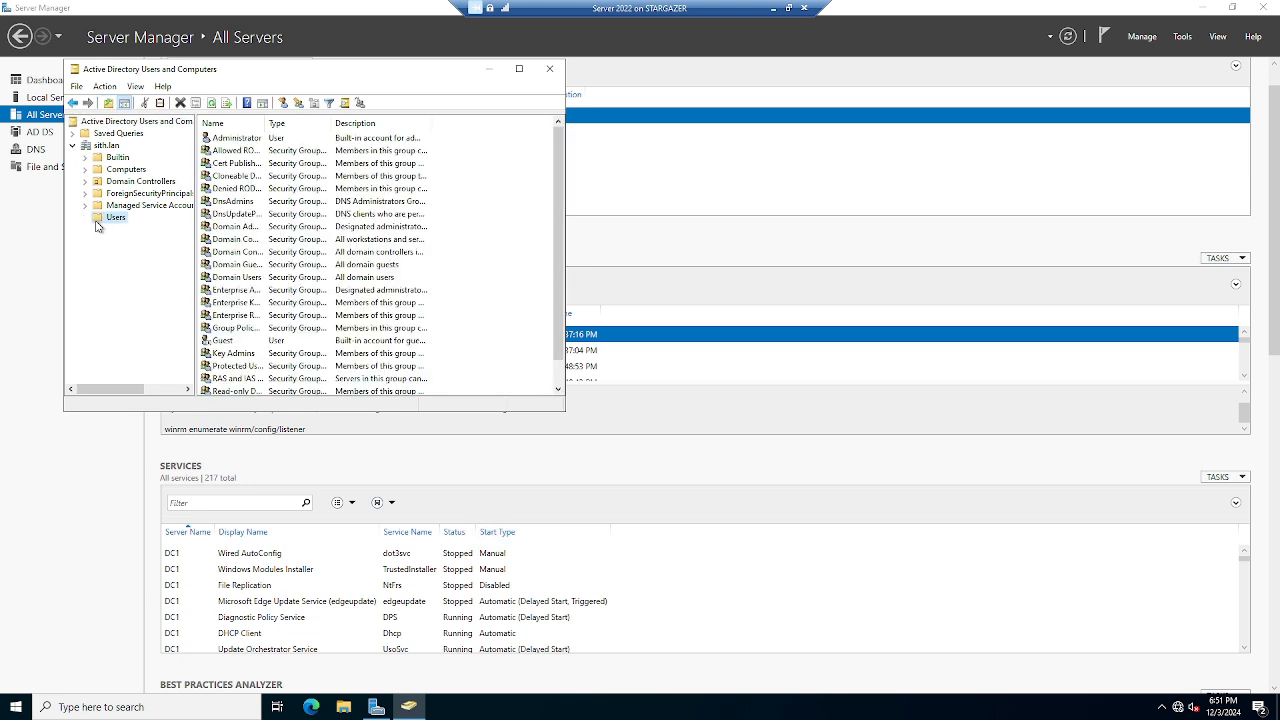
right_click(97, 224)
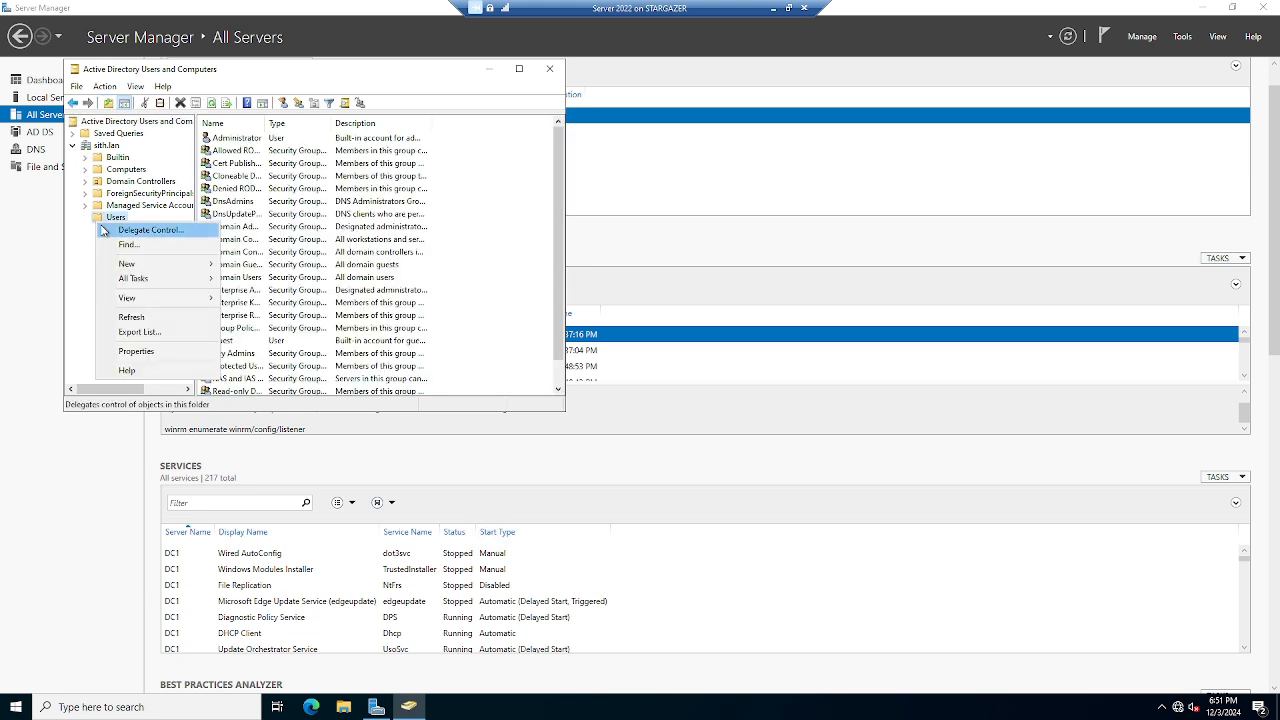
mouse_move(218, 265)
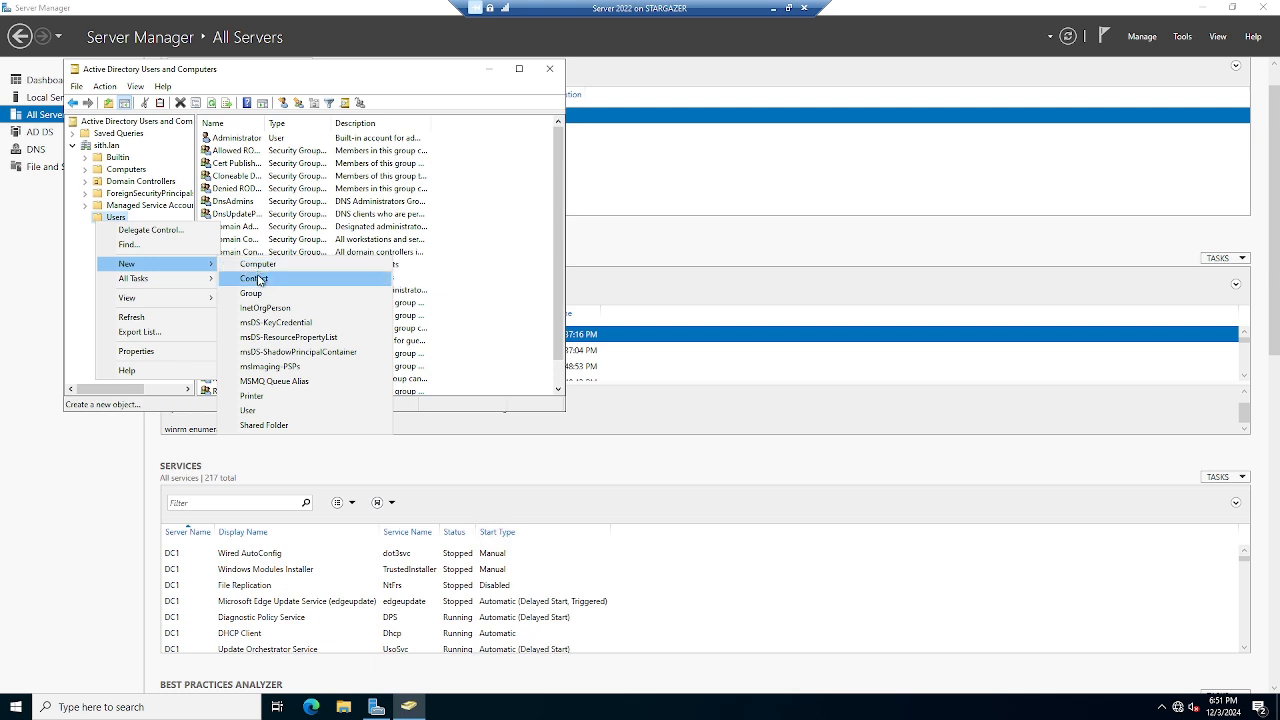
click(250, 410)
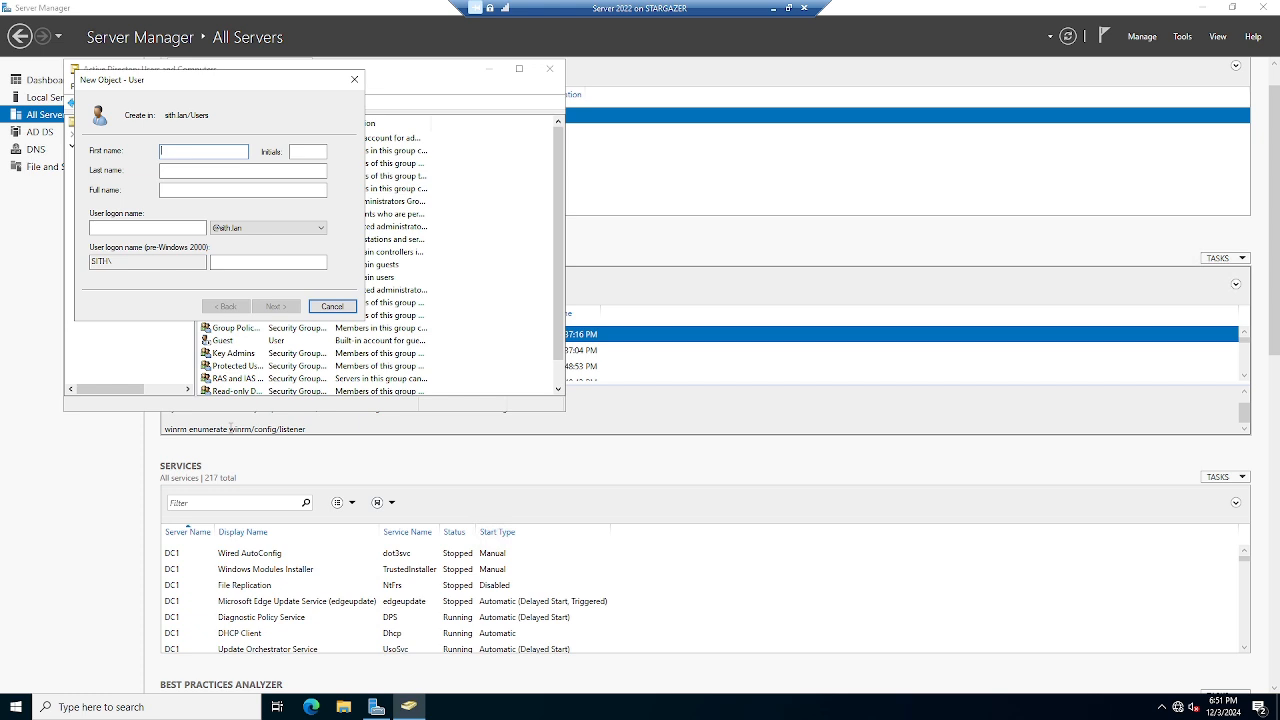
text(Jean-Luc)
key(Tab)
text(Picard)
click(165, 228)
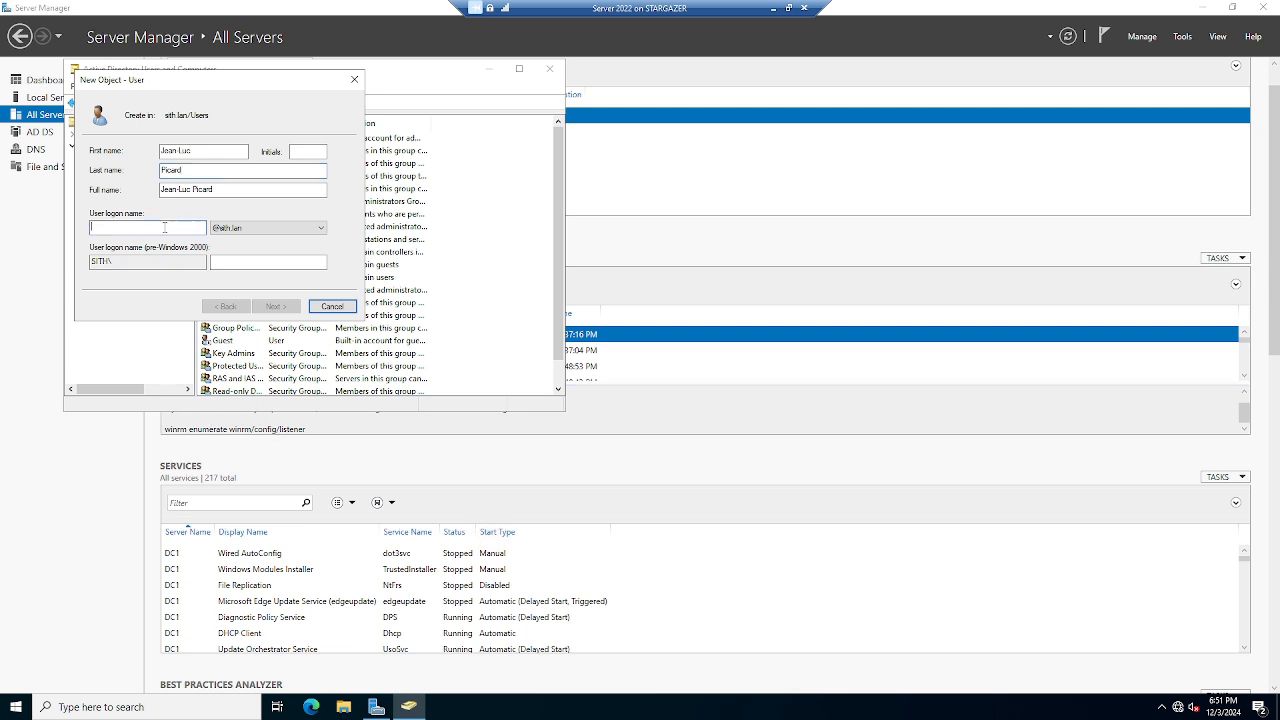
text(j)
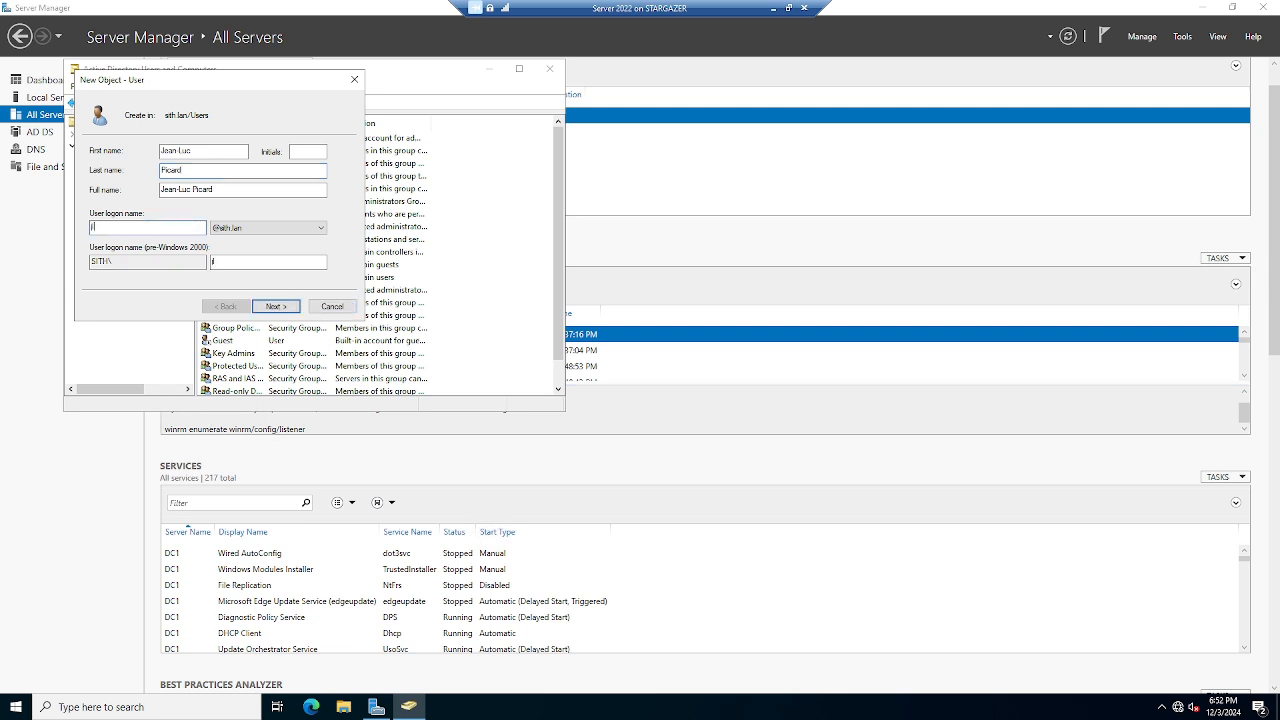
text(lpicardx)
Set and confirm the user's password without forced change at next logon, then finish the wizard.
click(272, 306)
click(94, 194)
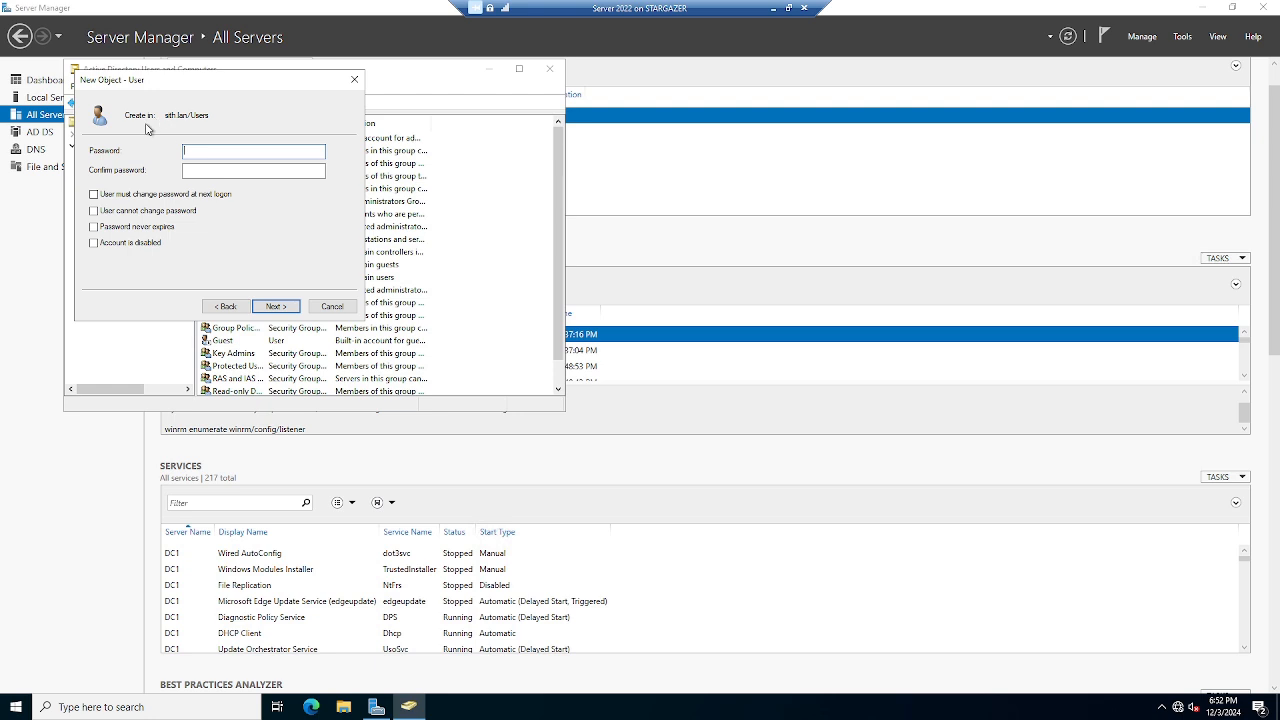
text(Password1!)
click(193, 172)
text(Password1!)
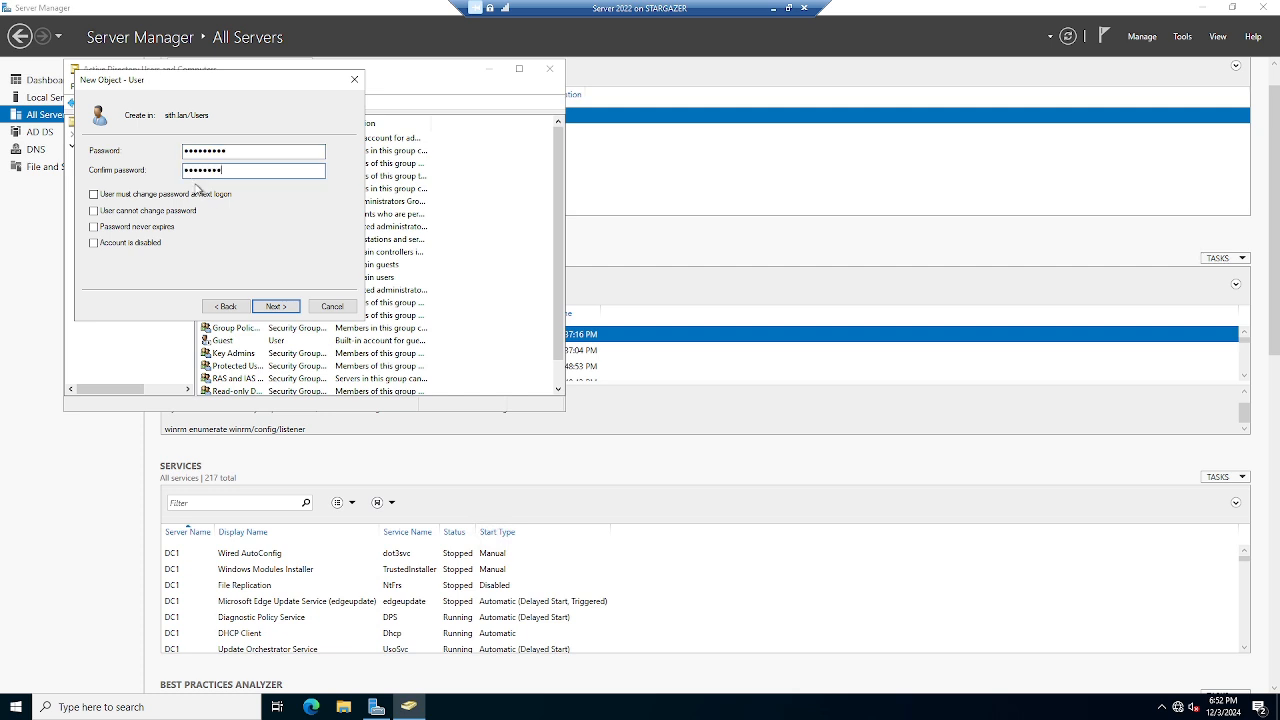
click(284, 309)
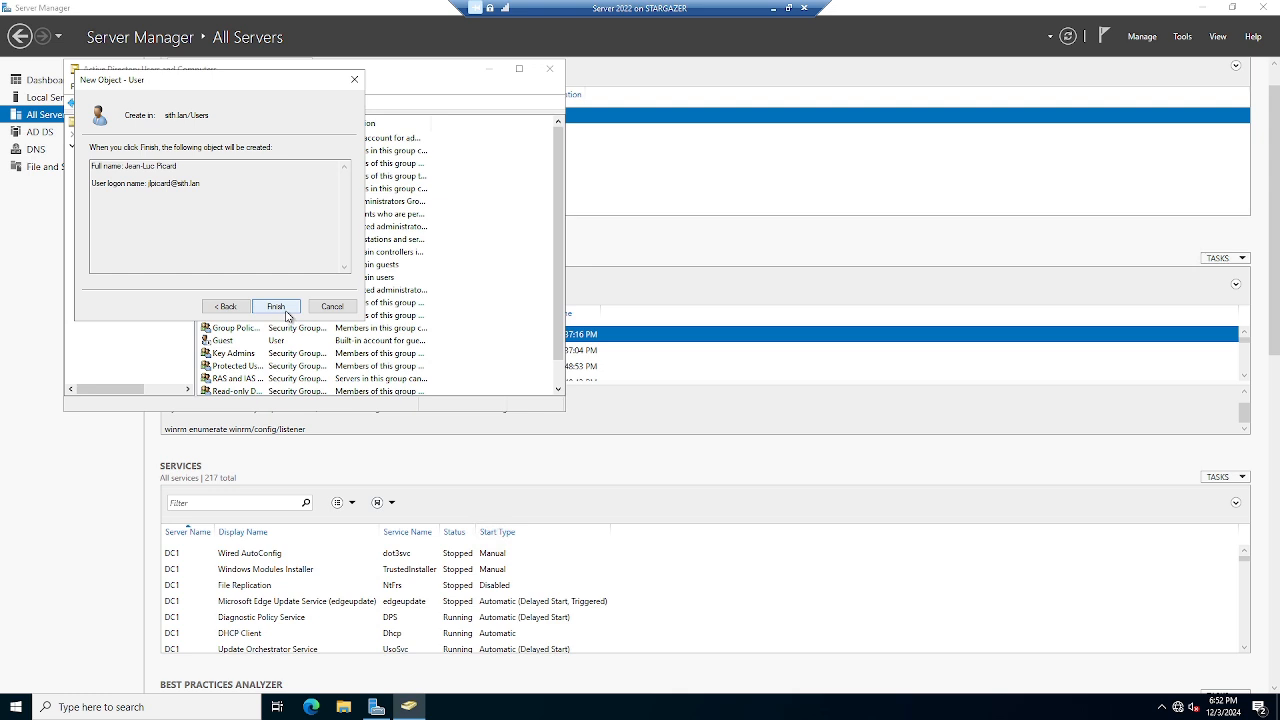
click(284, 308)
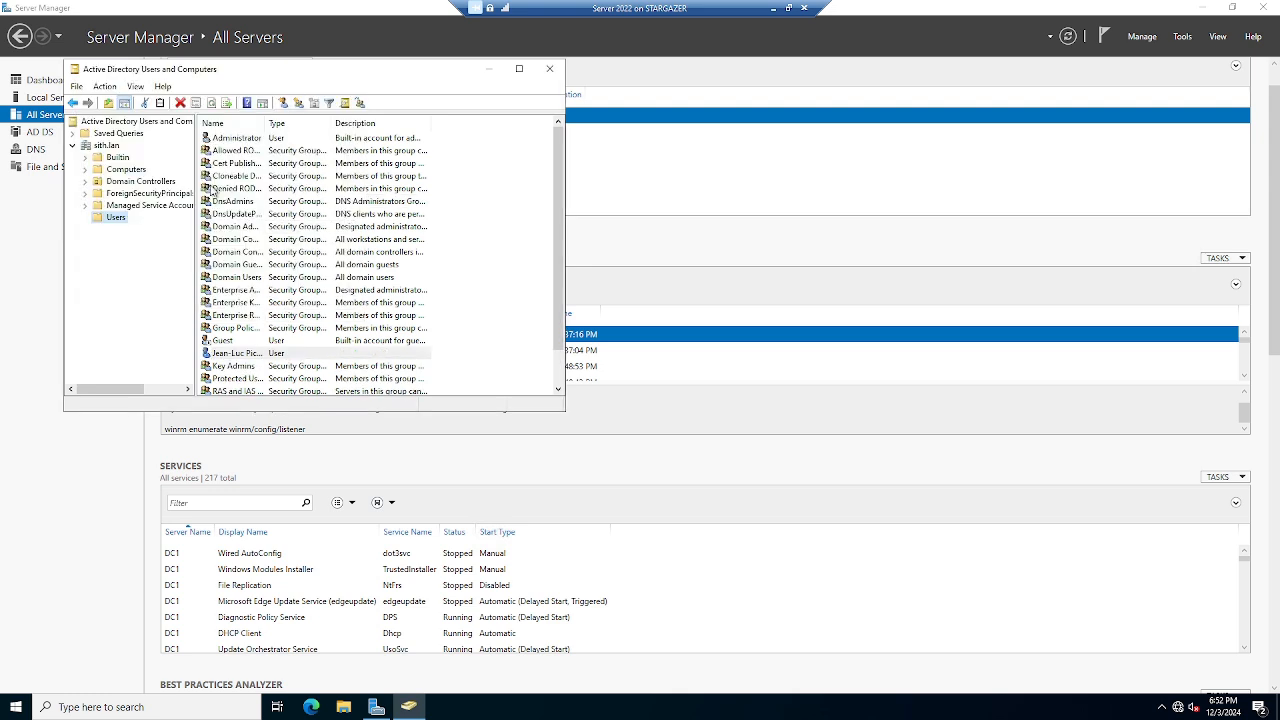
Start a second new user in Users, entering the first name, last name and logon name.
right_click(106, 219)
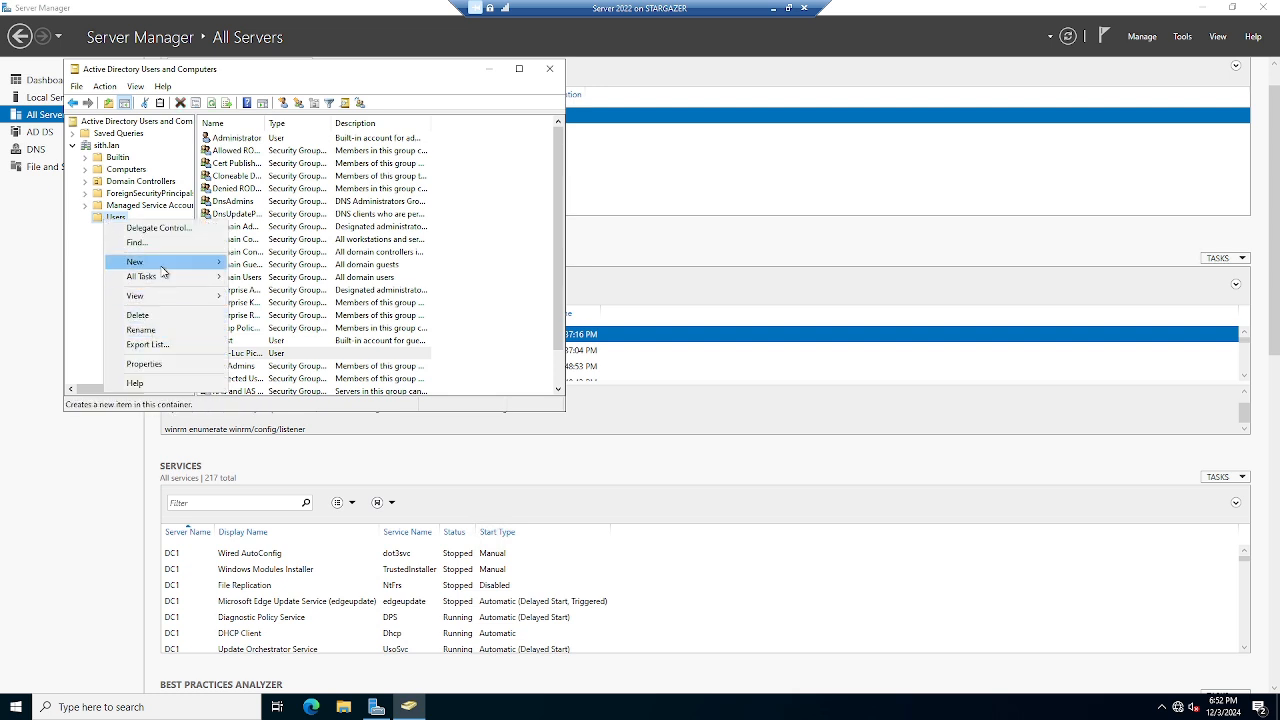
mouse_move(163, 266)
click(260, 410)
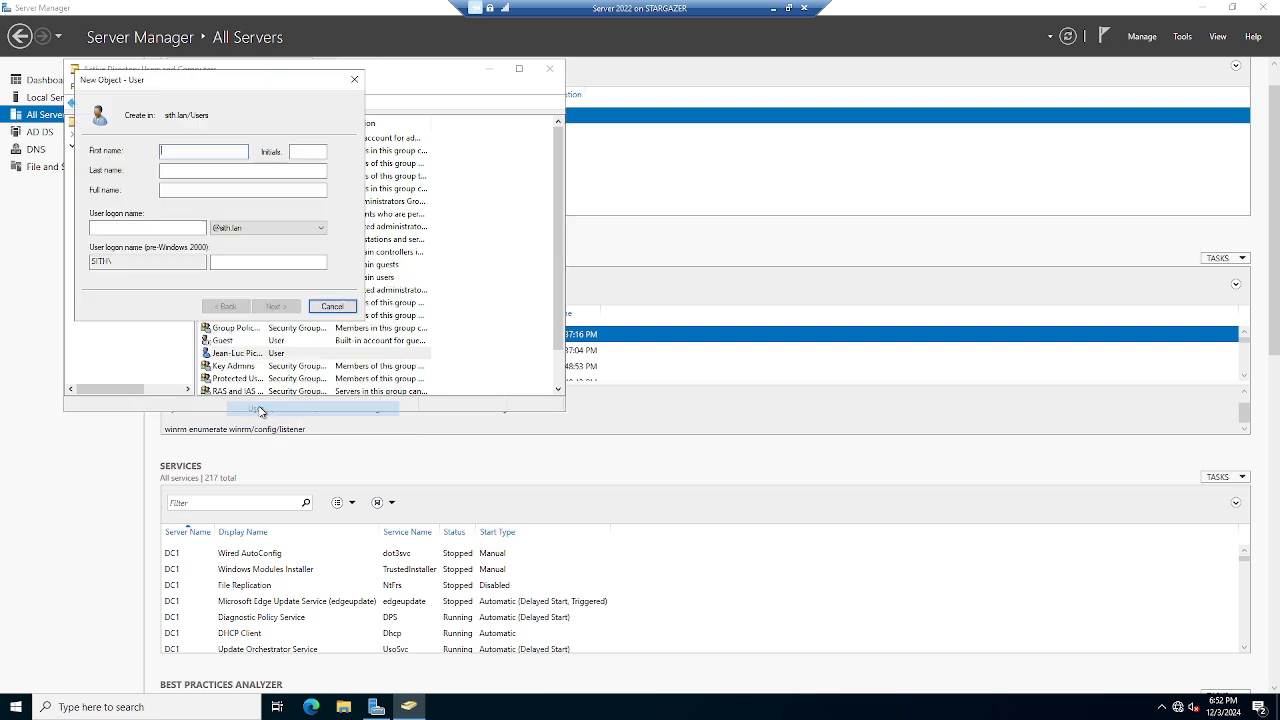
text(Geordi)
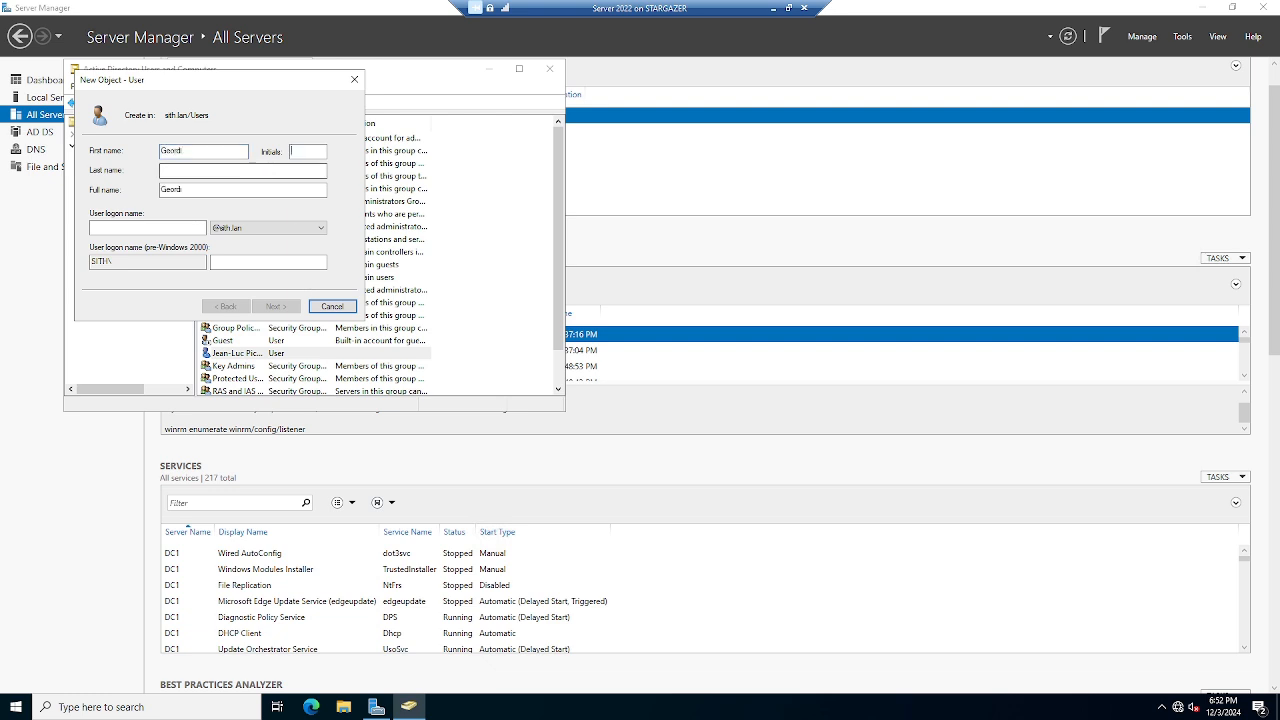
key(Tab)
text(LaForge)
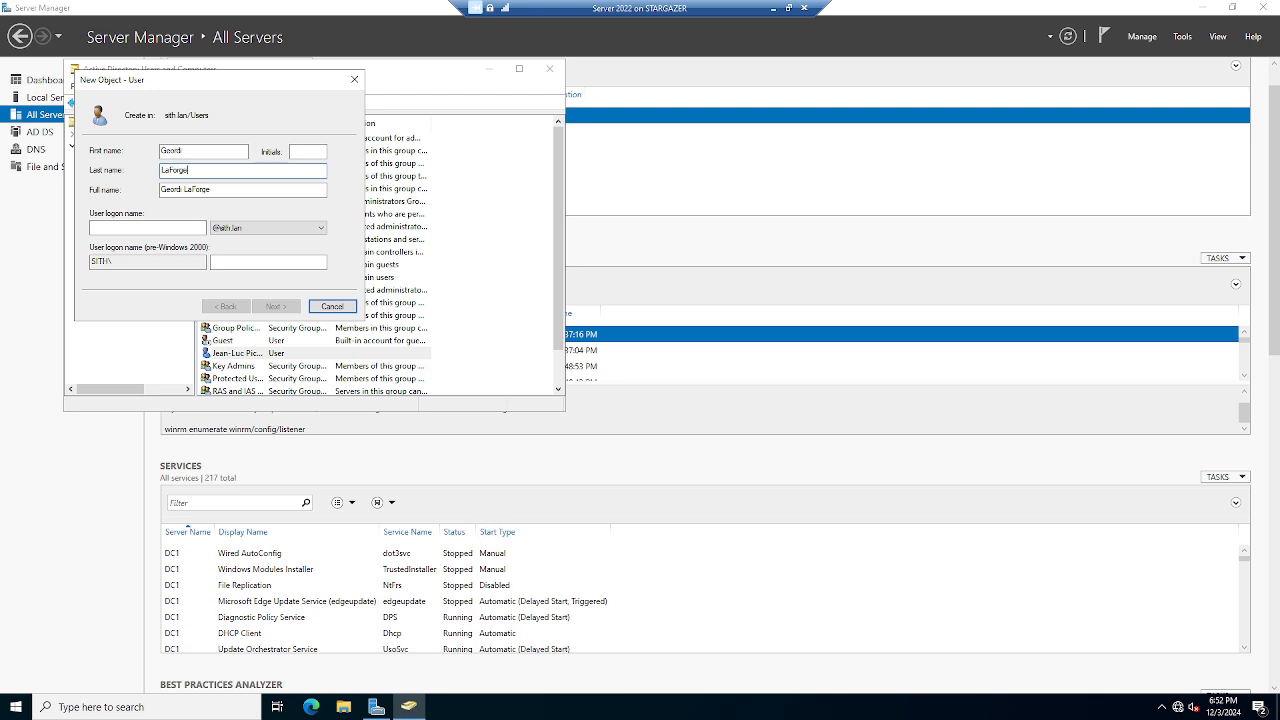
click(164, 227)
text(glaforge)
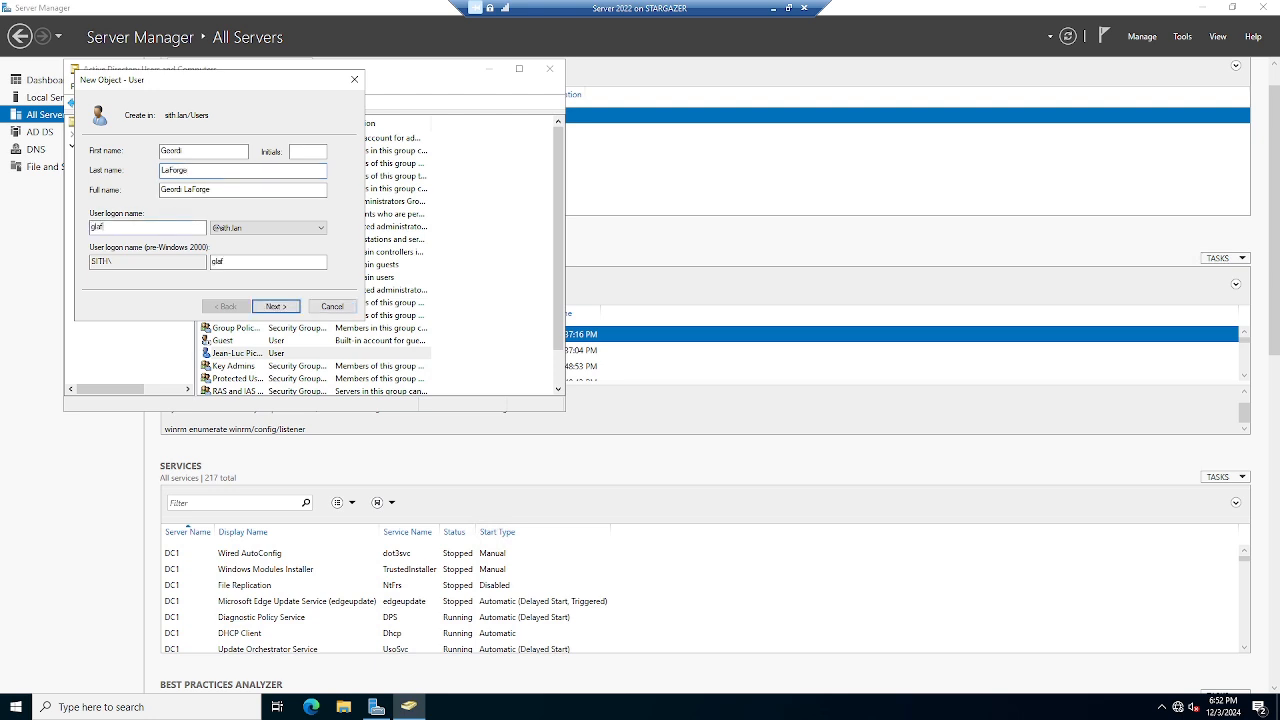
Enter and confirm the password, keeping the forced change at next logon, and reach the summary.
click(268, 305)
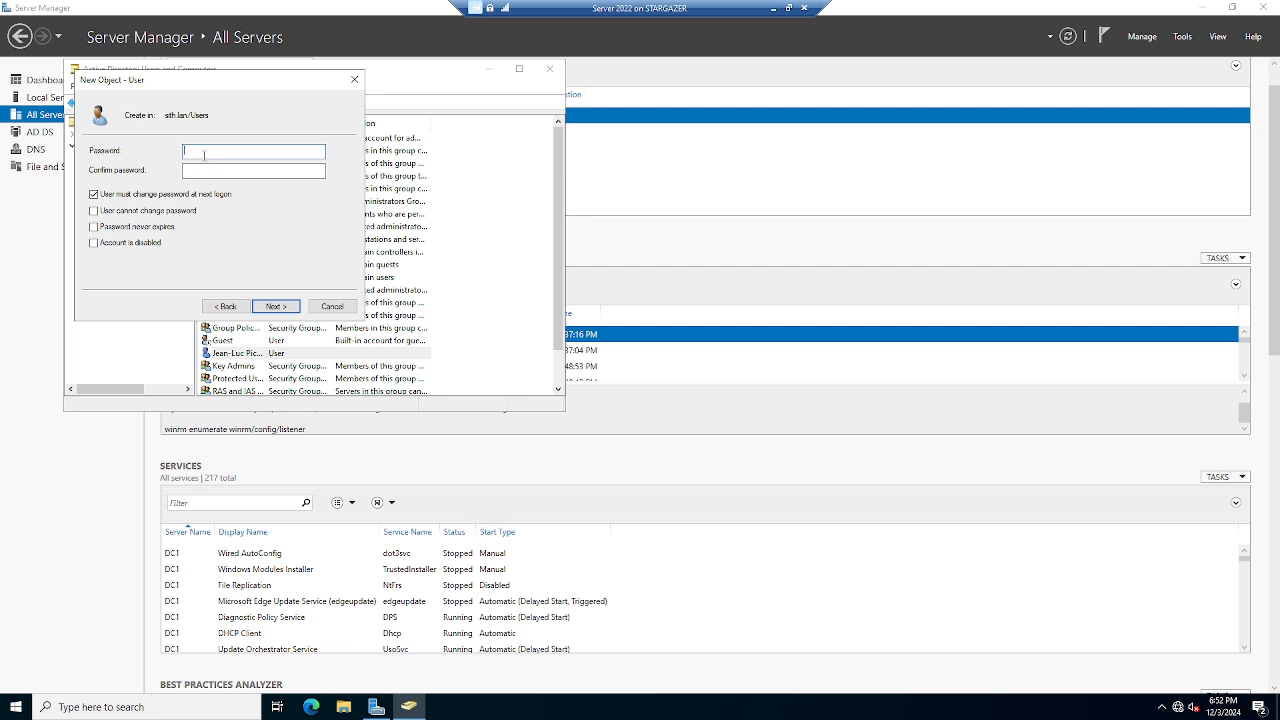
text(•••••)
click(185, 170)
text(•••••••••)
click(289, 312)
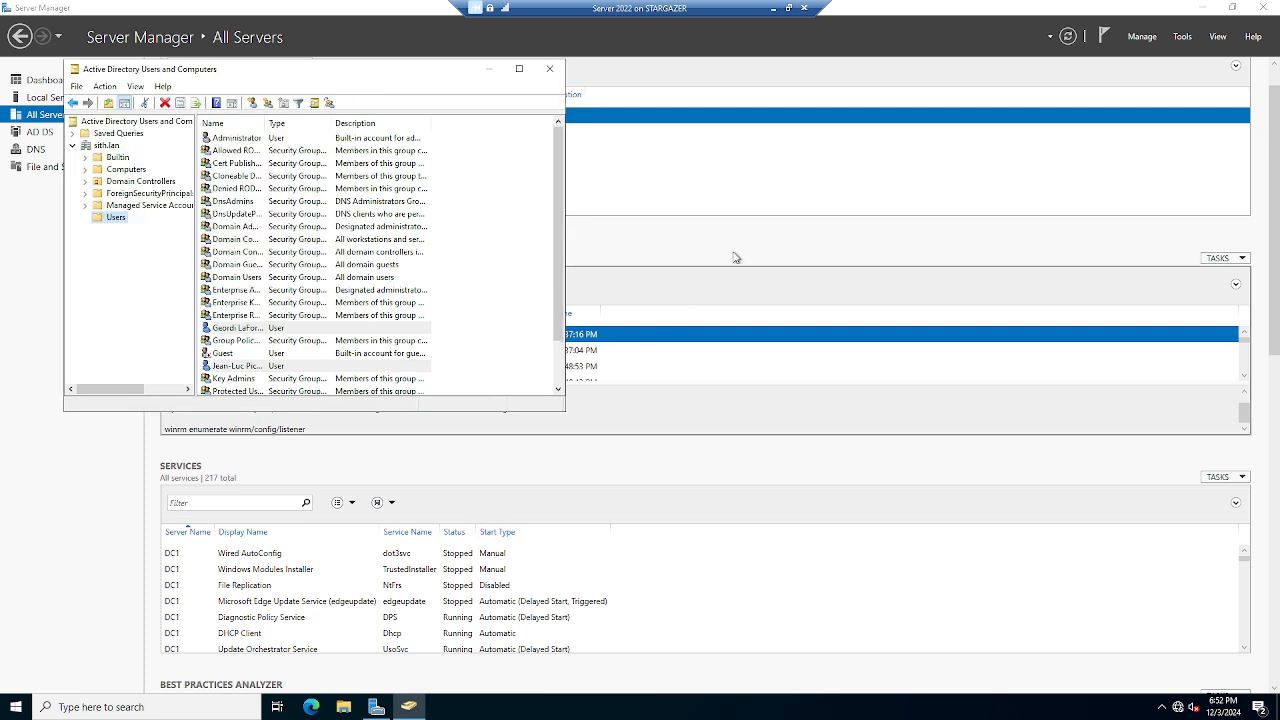
Switch to the Win10client VM full screen and sign out of the local account.
click(787, 9)
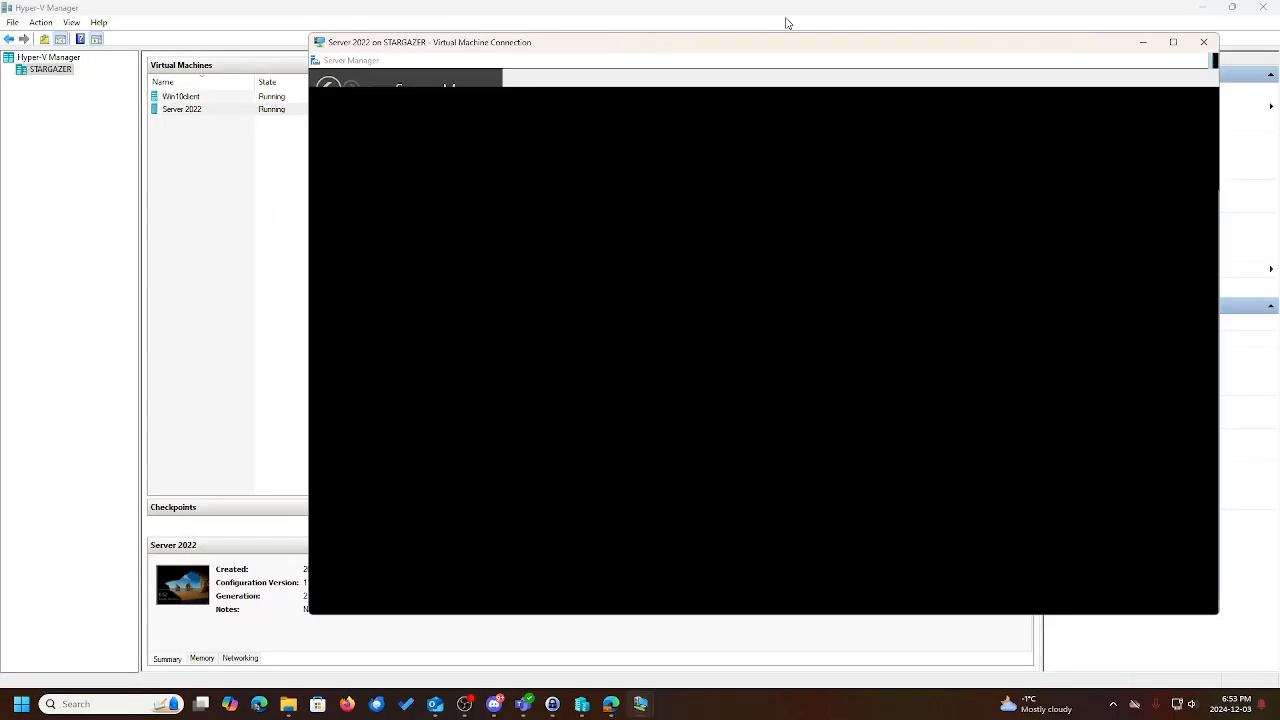
mouse_move(638, 707)
click(685, 638)
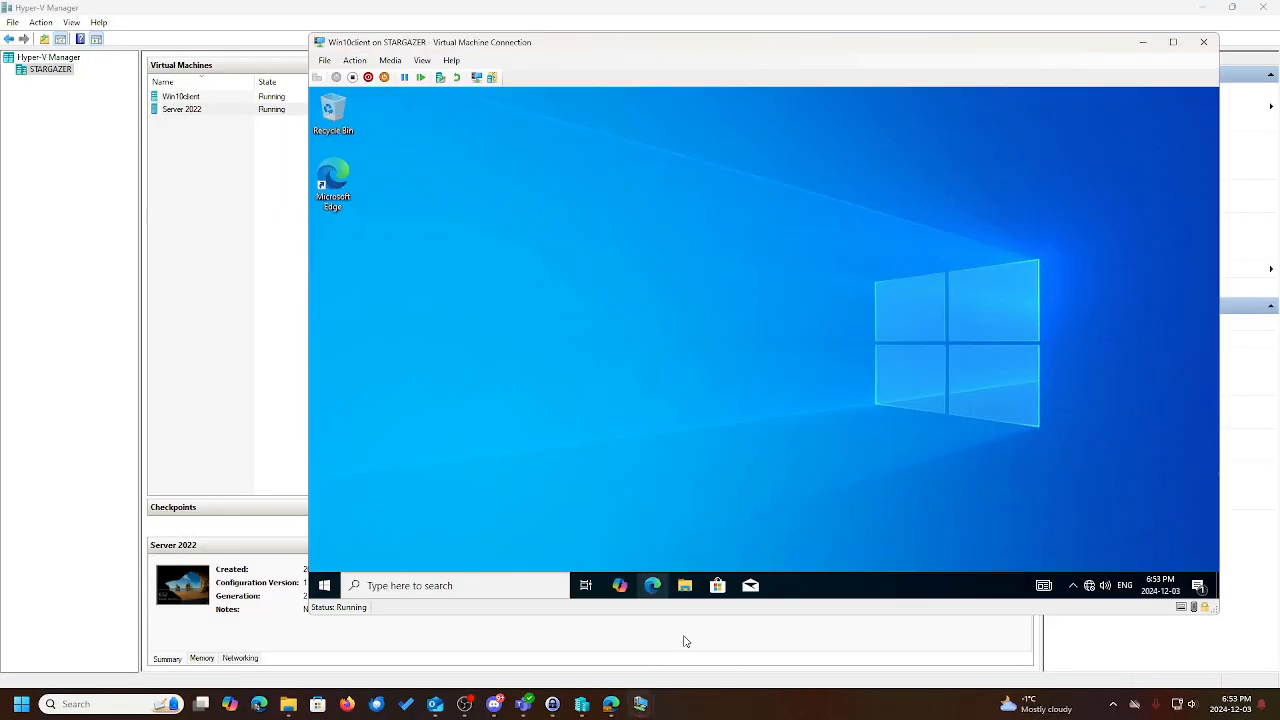
click(1168, 44)
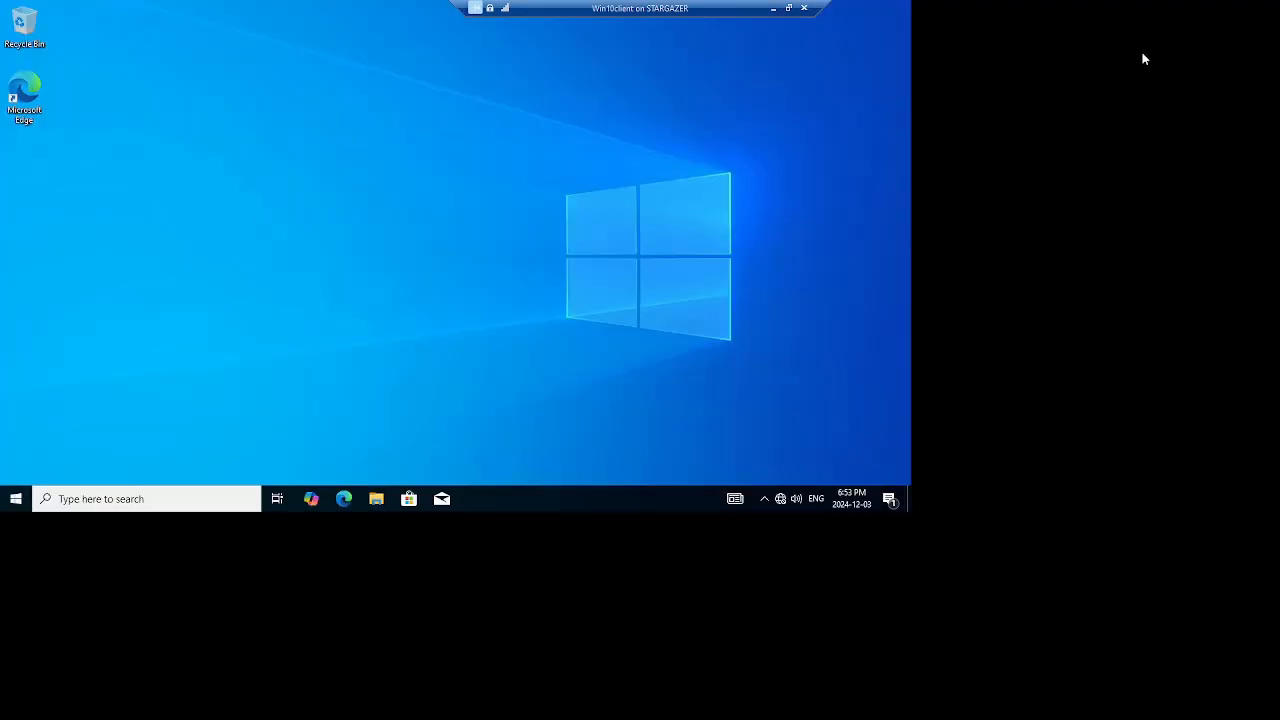
right_click(26, 710)
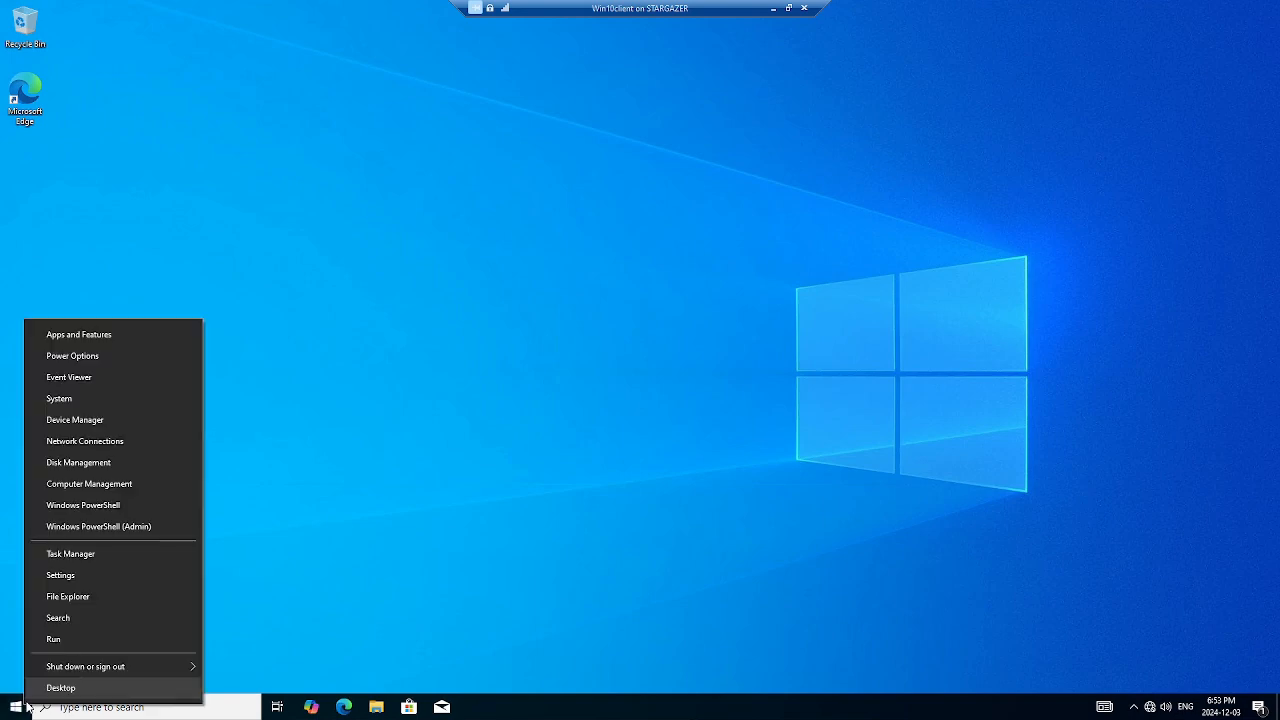
mouse_move(126, 664)
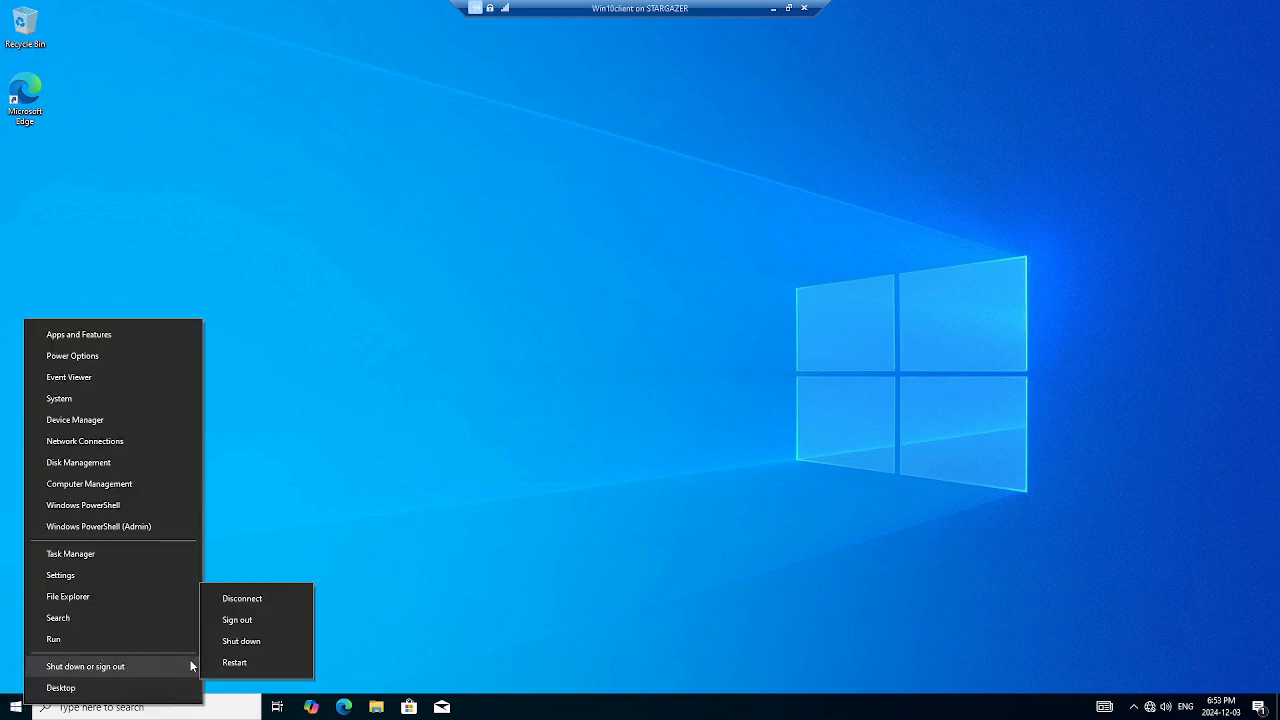
click(249, 619)
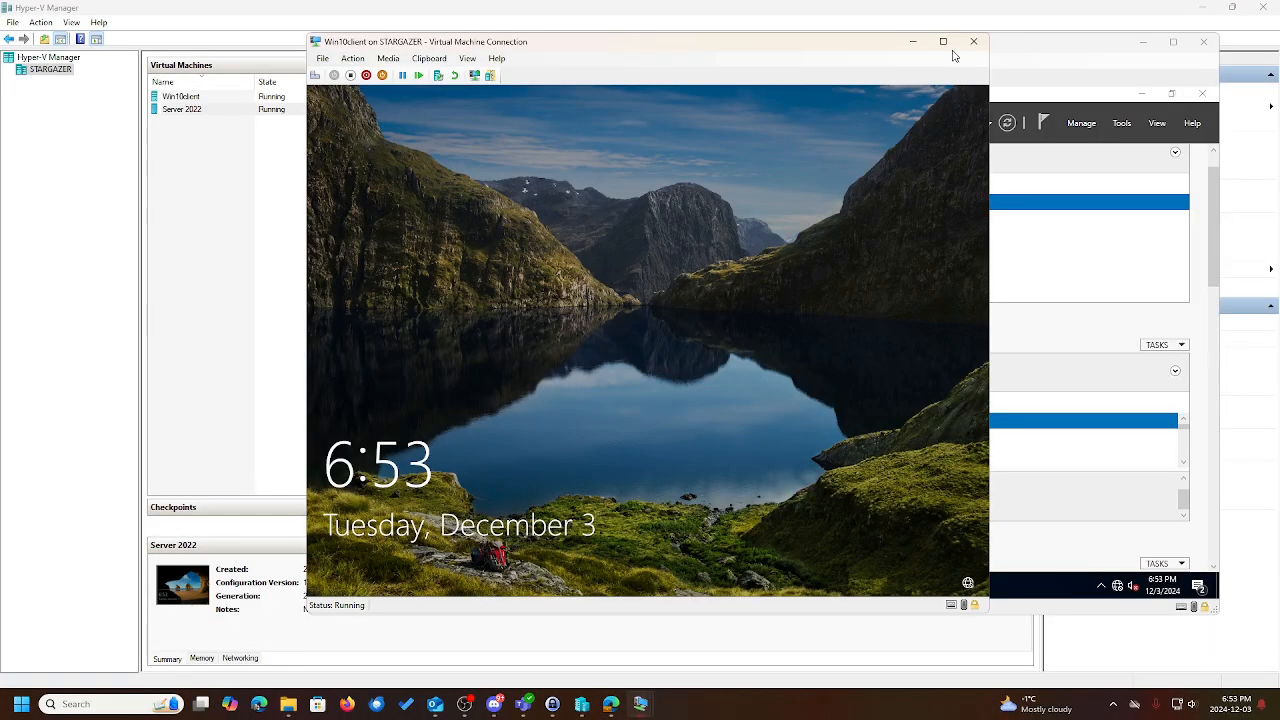
Sign in as Other user with a sith.lan domain account and its password.
click(943, 41)
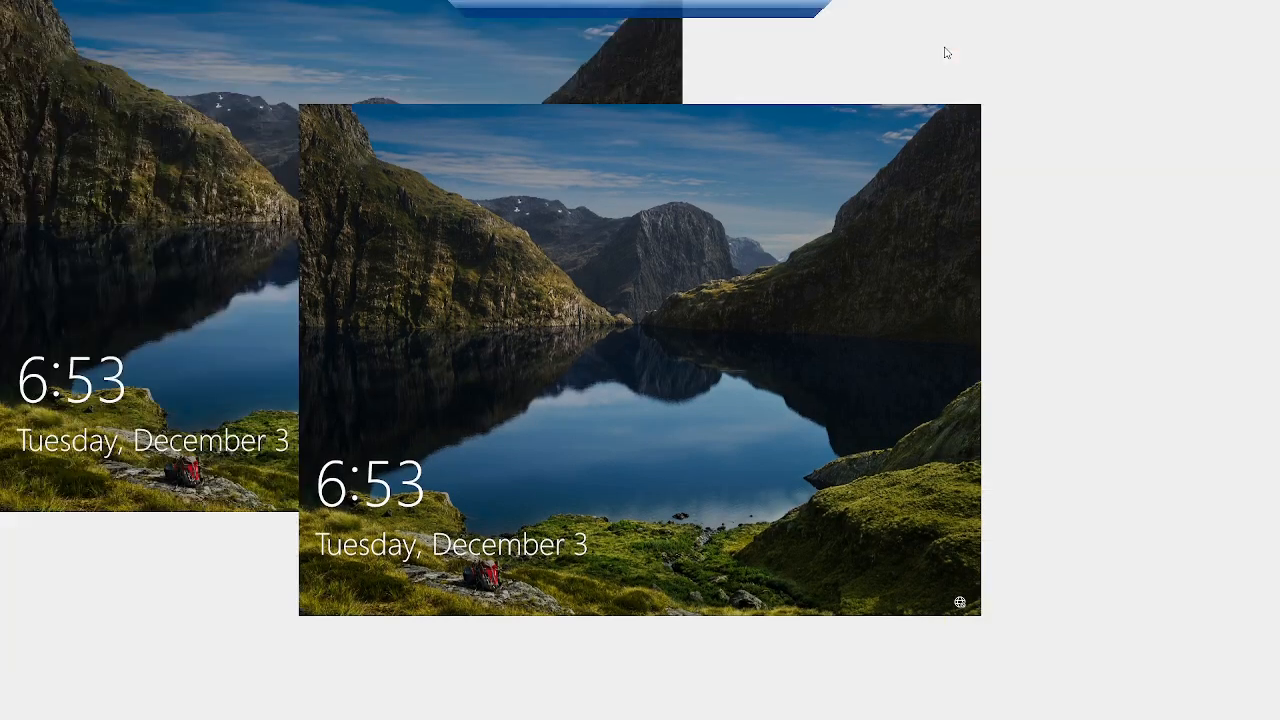
click(742, 216)
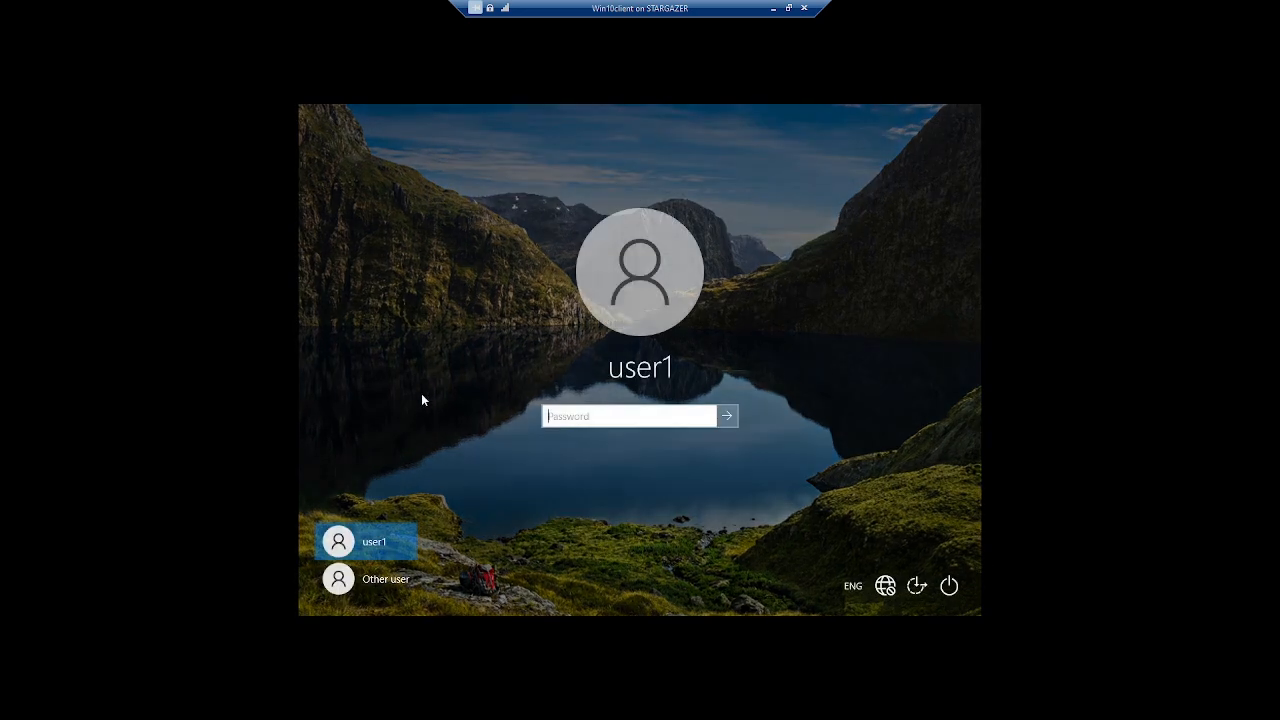
click(408, 584)
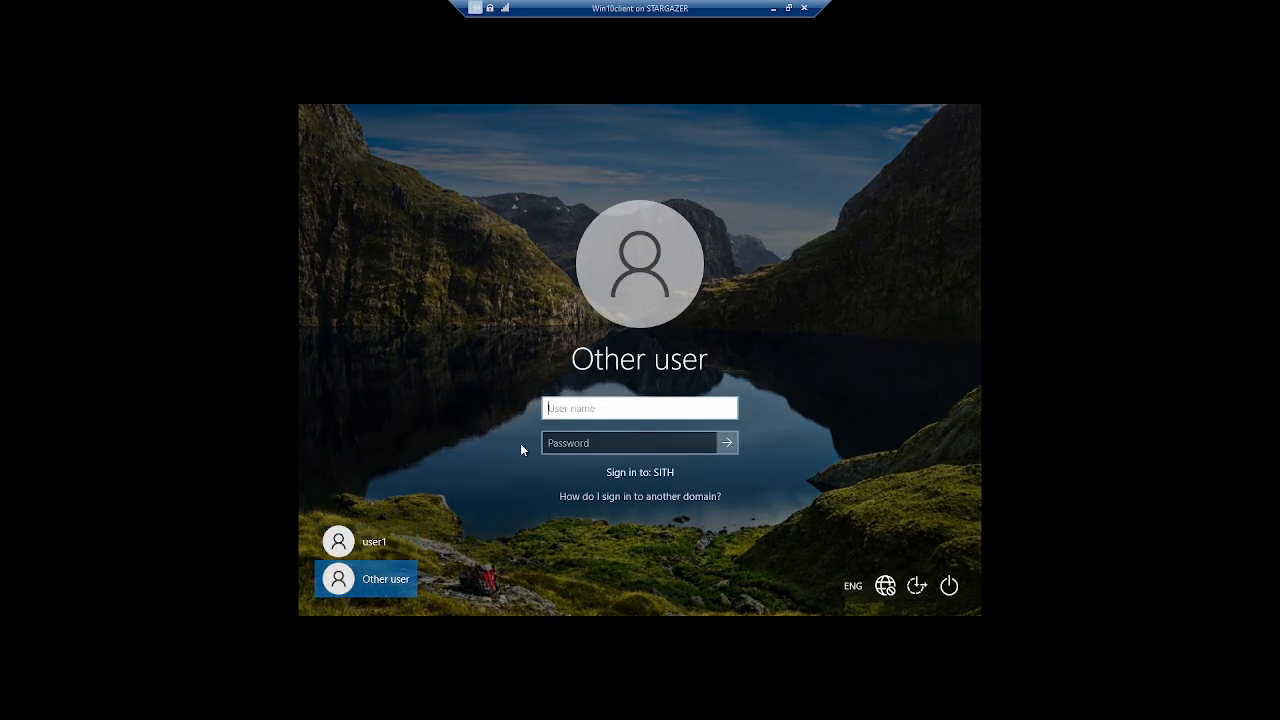
text(jlpicard@sith.lan)
key(Tab)
text(•••••••)
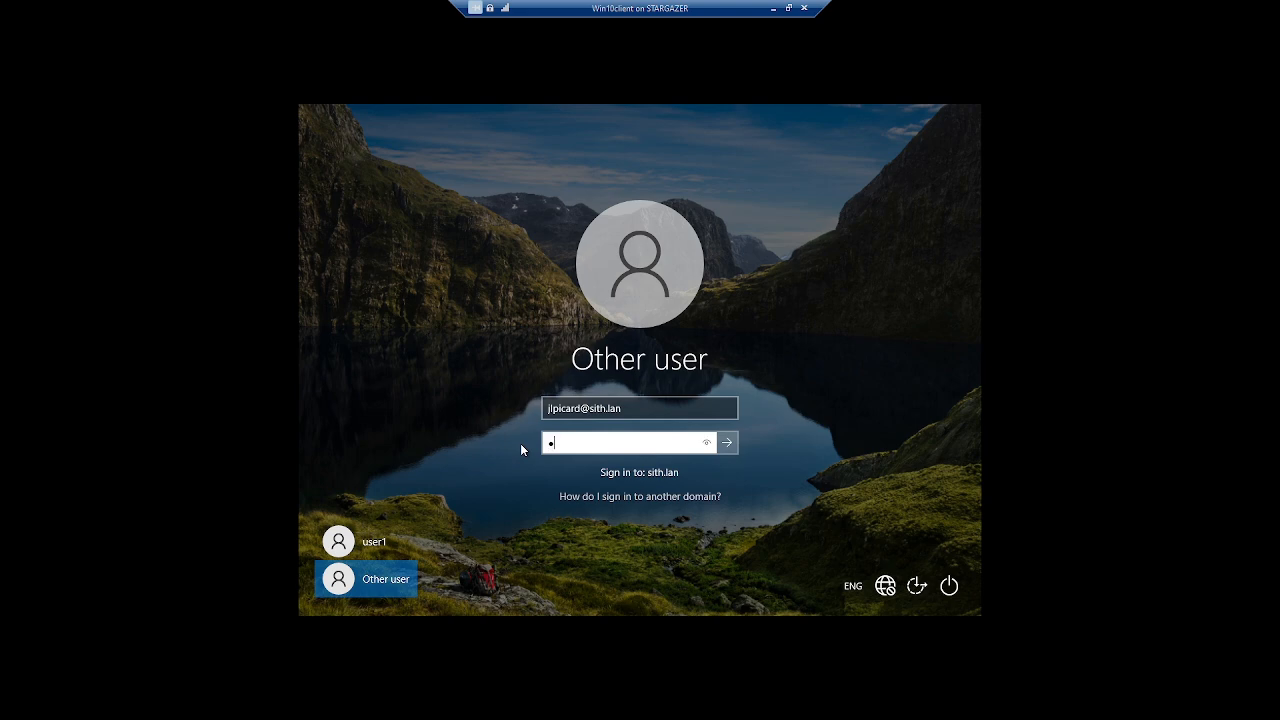
text(••)
key(Return)
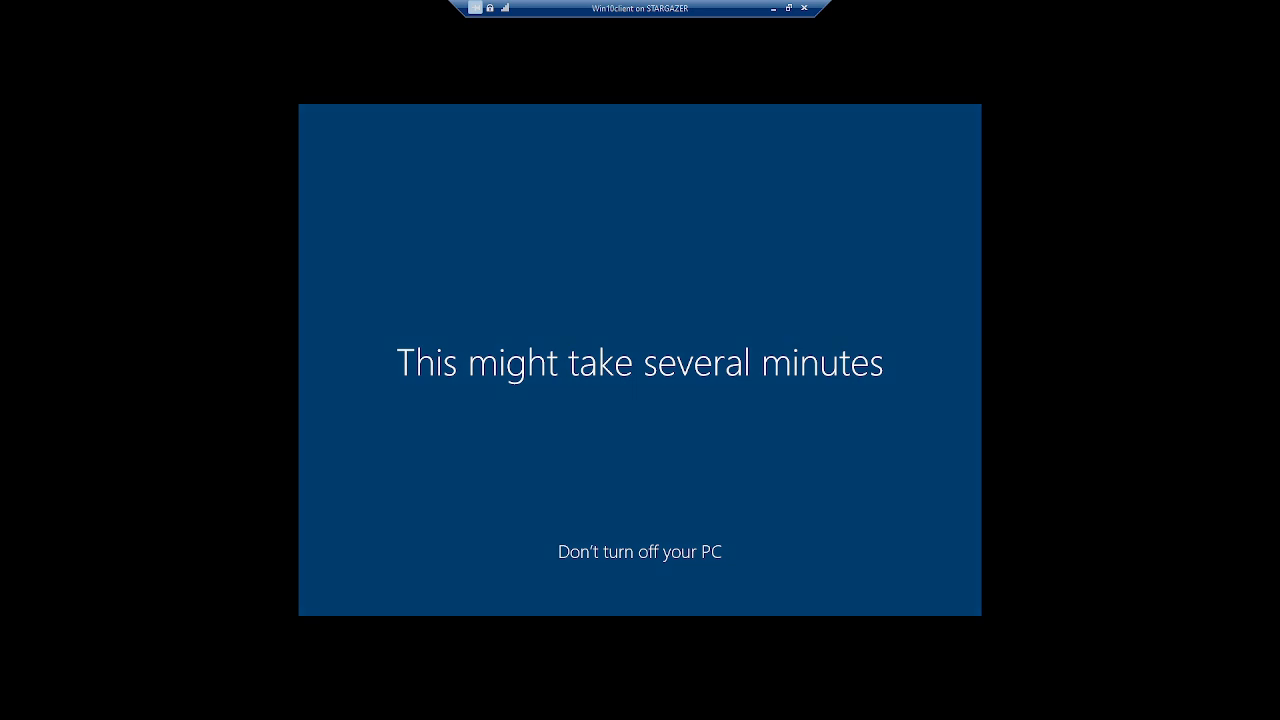
click(788, 8)
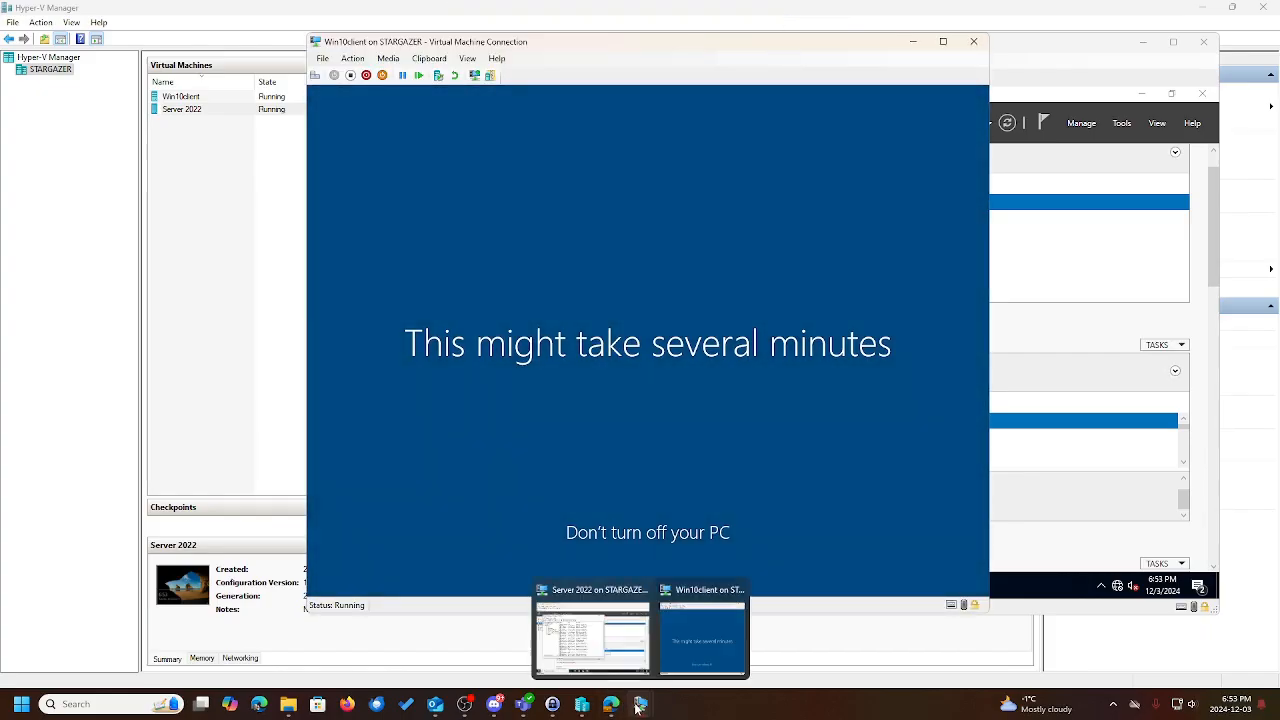
On the Server 2022 VM, start another new user in Users, entering its name and logon name.
click(595, 625)
click(1173, 42)
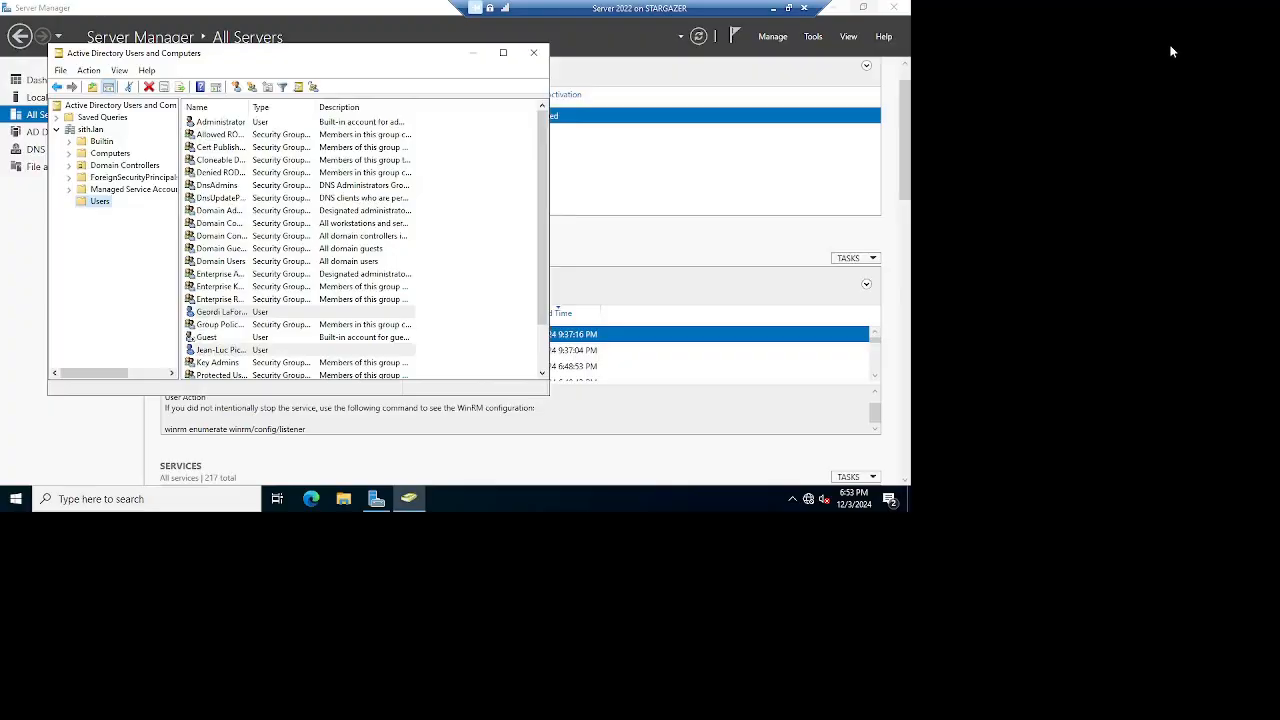
right_click(113, 220)
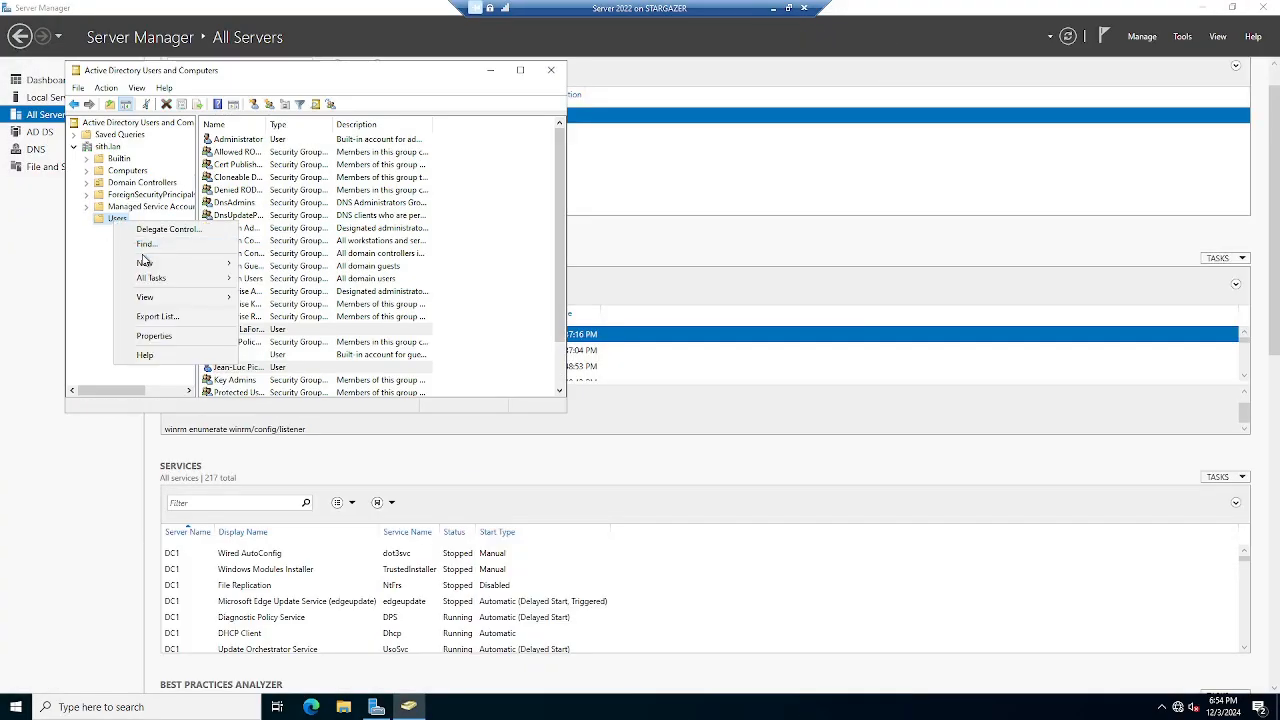
mouse_move(194, 266)
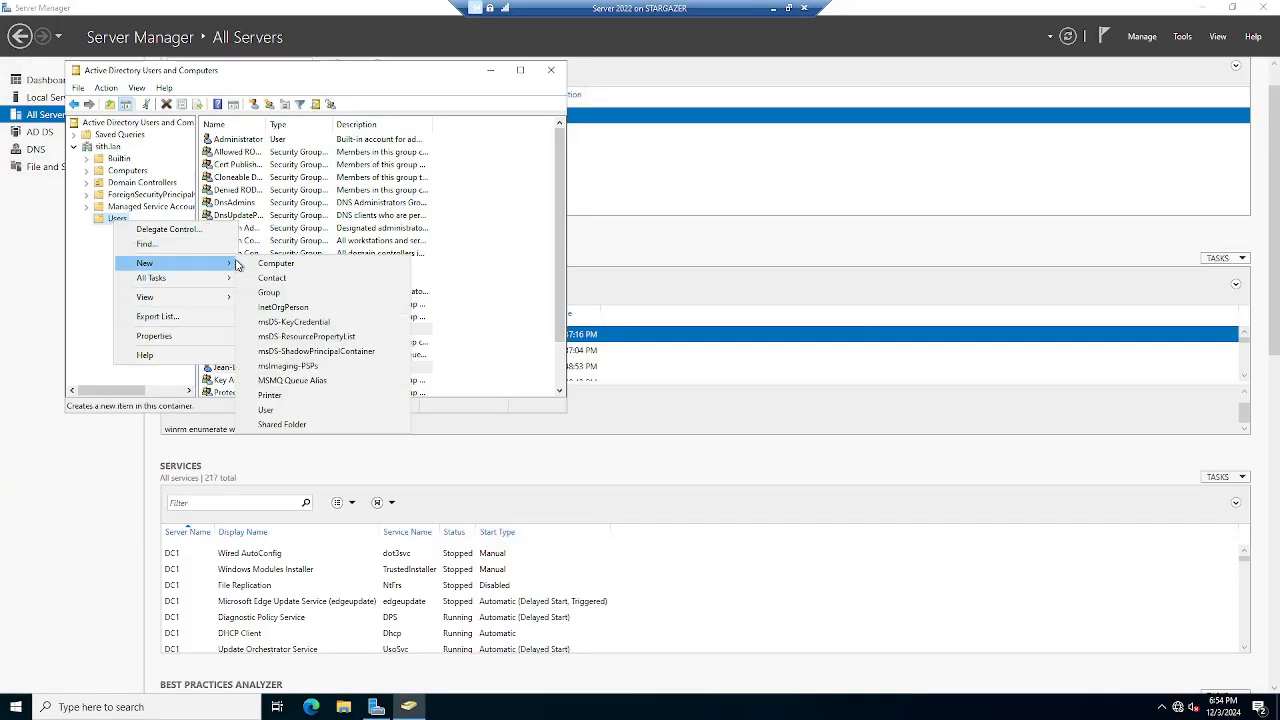
click(287, 410)
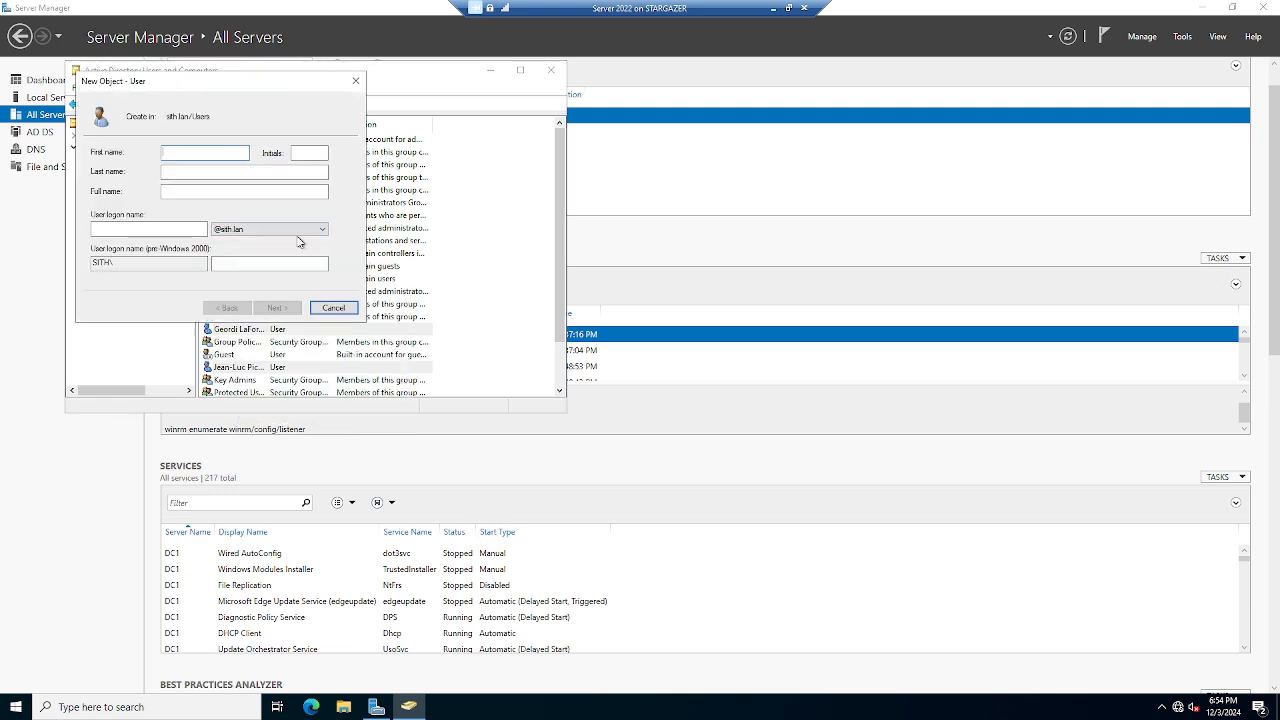
text(G)
click(175, 229)
text(q)
Set its password with no forced change at next logon and finish creating the user.
click(271, 310)
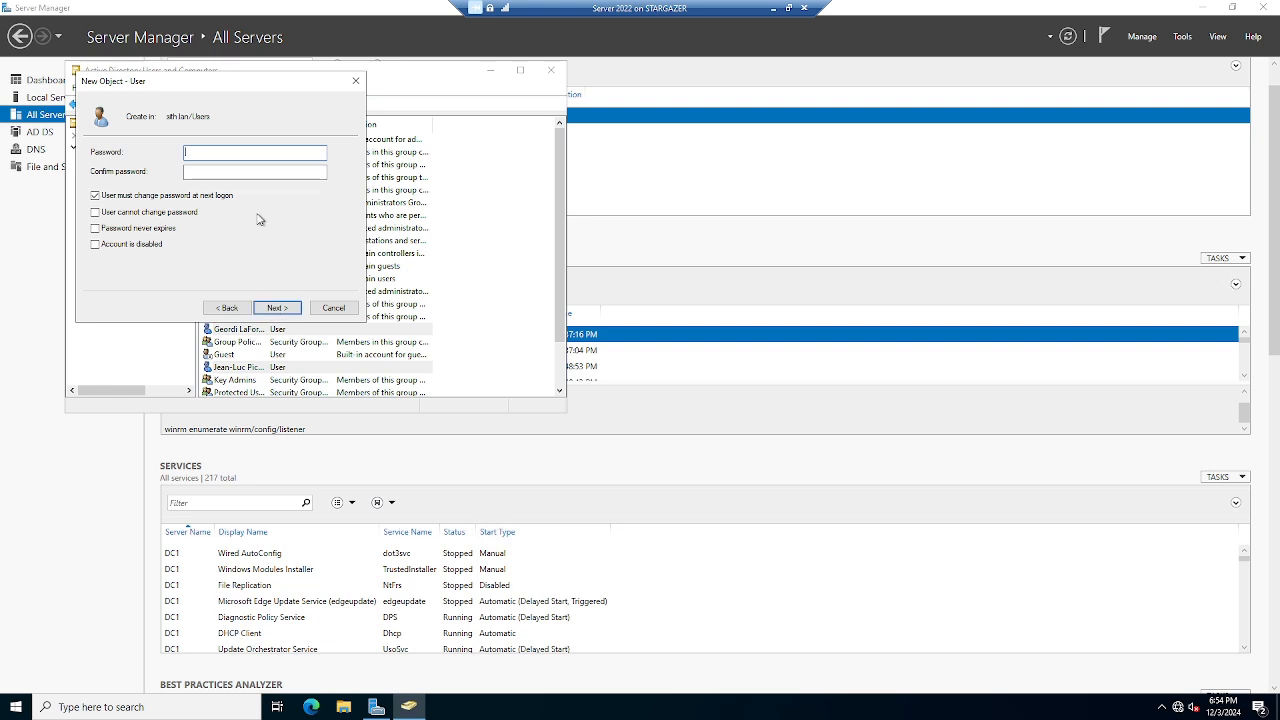
click(186, 198)
click(205, 158)
text(•••••••••)
click(224, 176)
text(•••••••••)
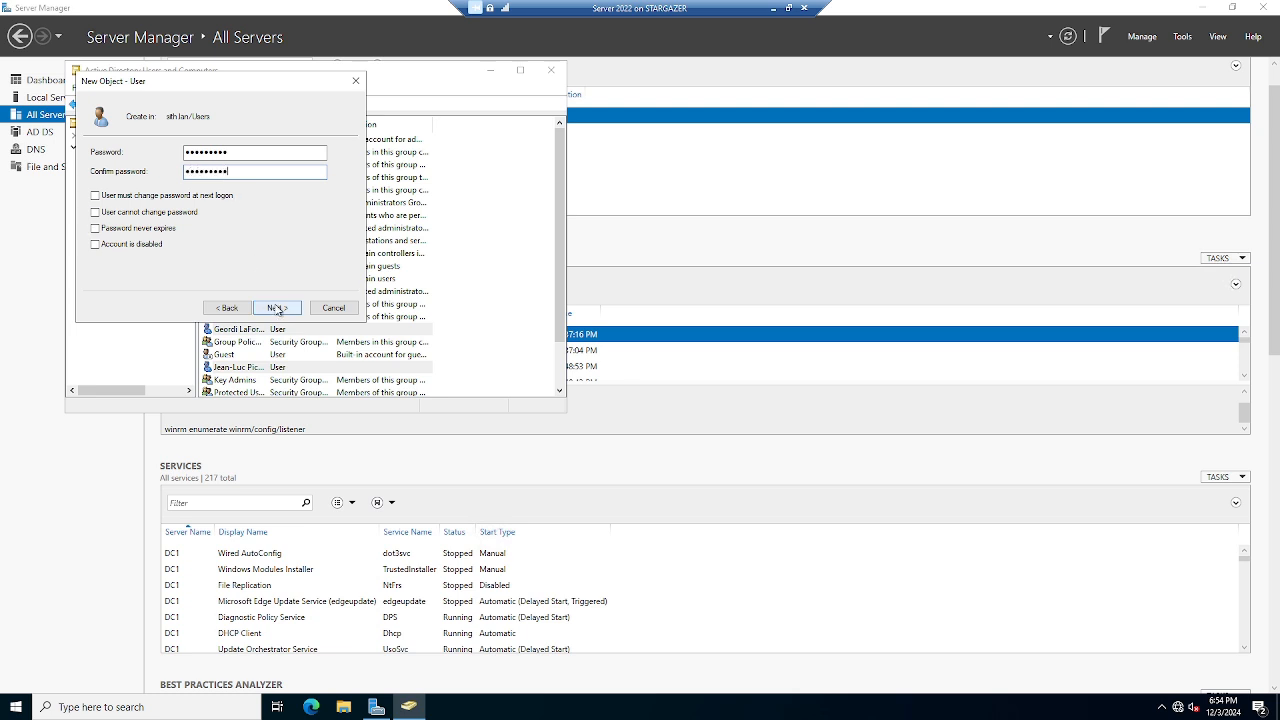
click(277, 307)
click(277, 307)
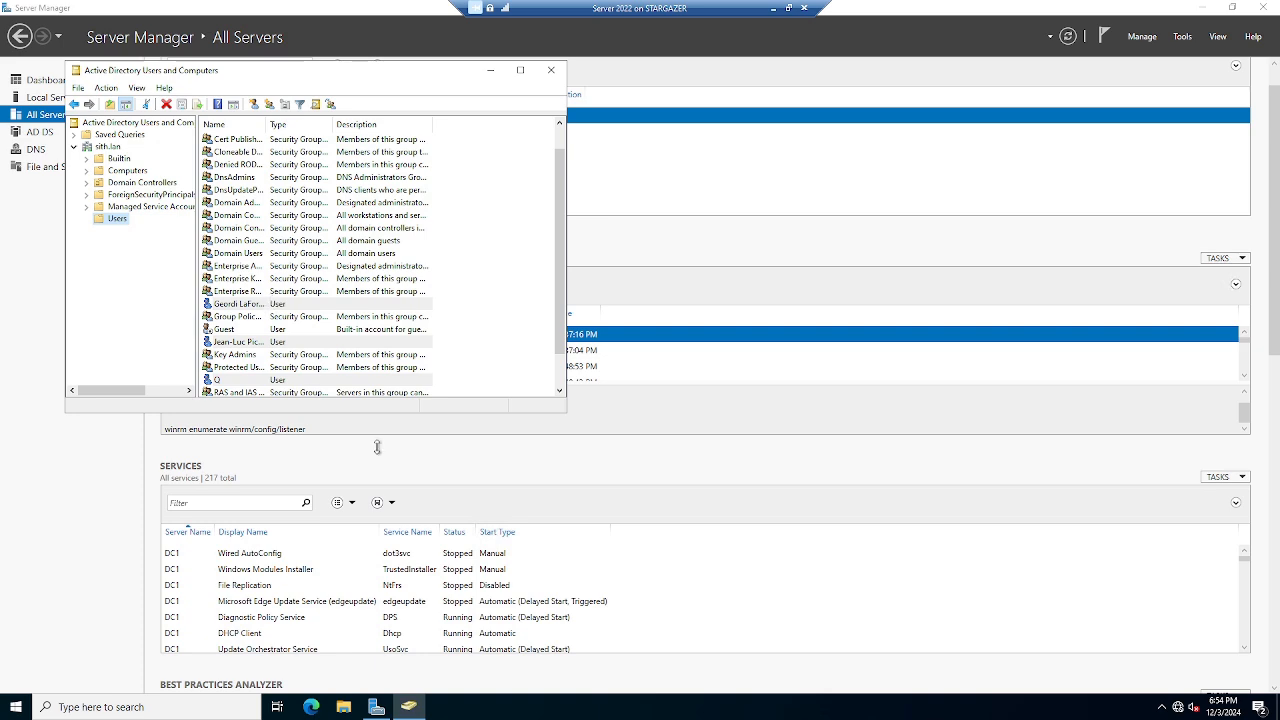
click(788, 8)
On the full-screen Win10client VM, dismiss the diagnostic data notification and sign out of the current account.
mouse_move(652, 710)
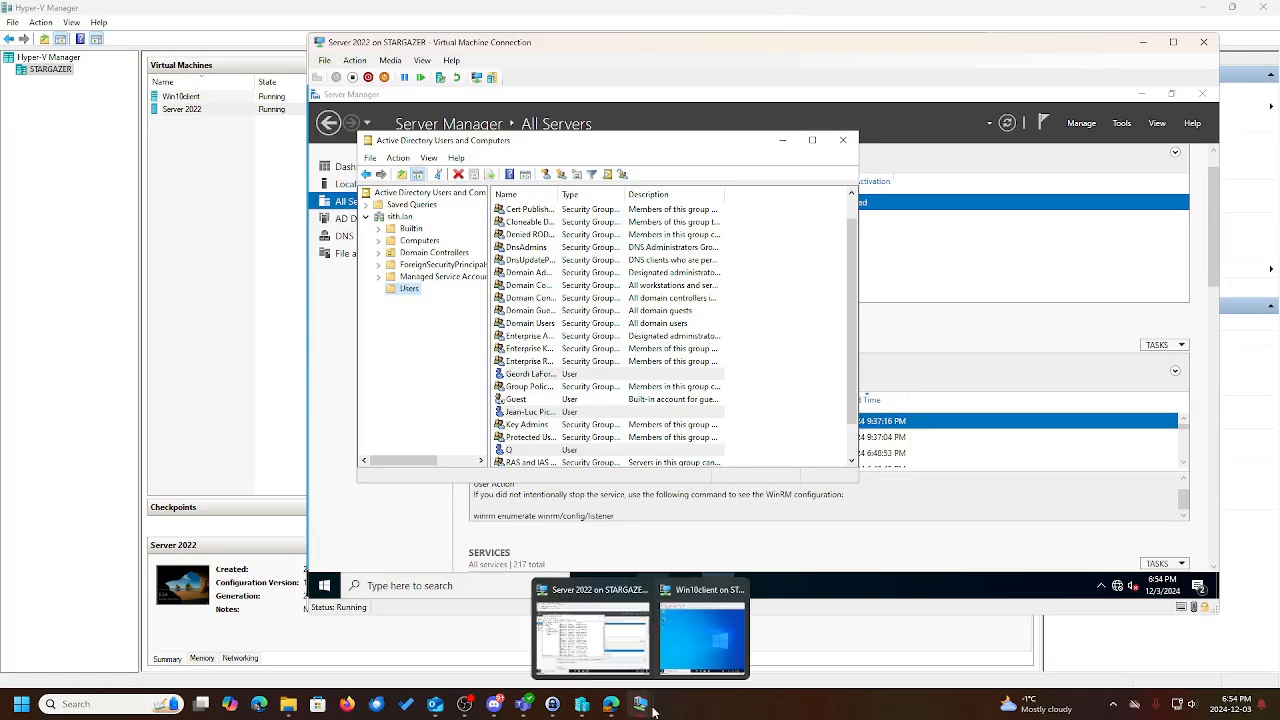
click(700, 635)
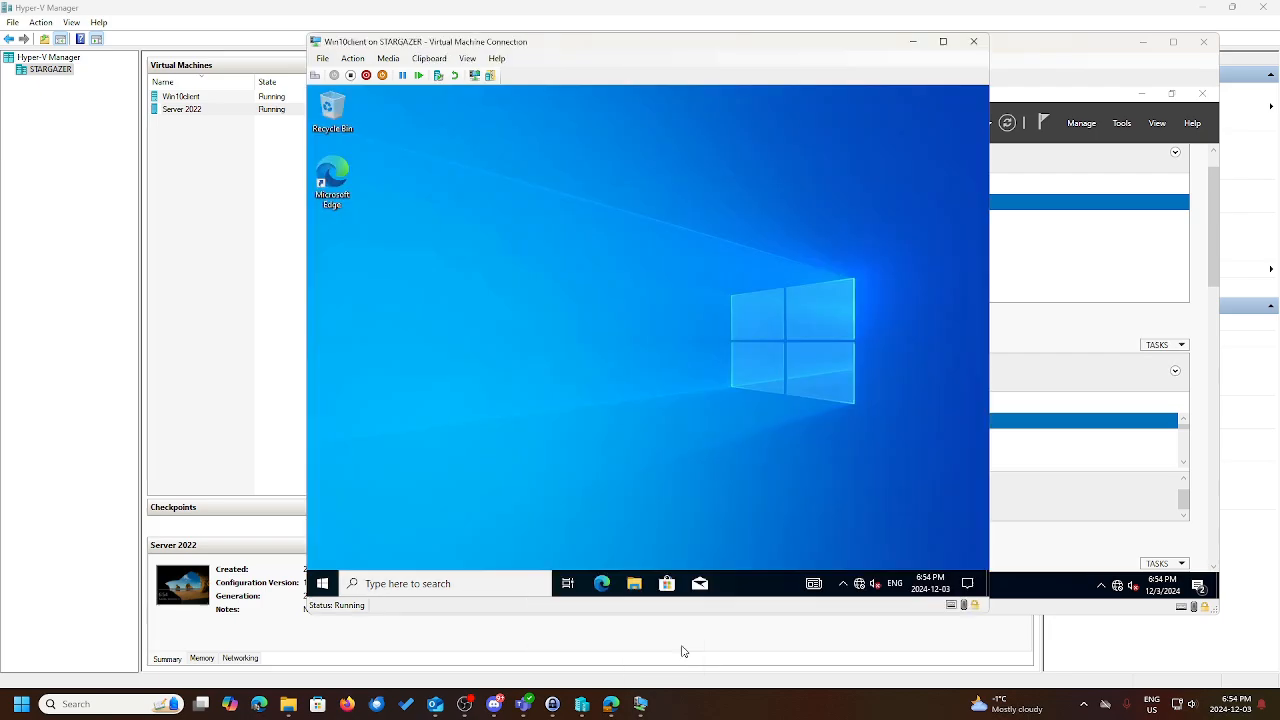
click(946, 44)
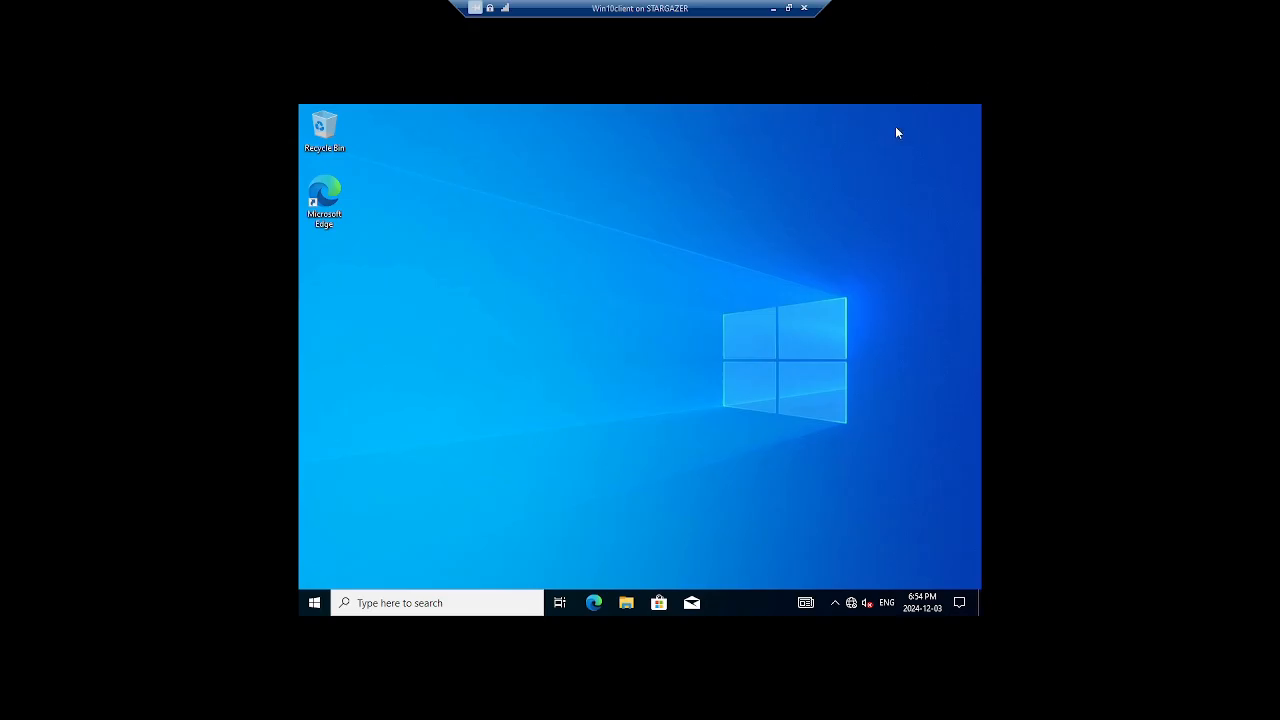
click(311, 604)
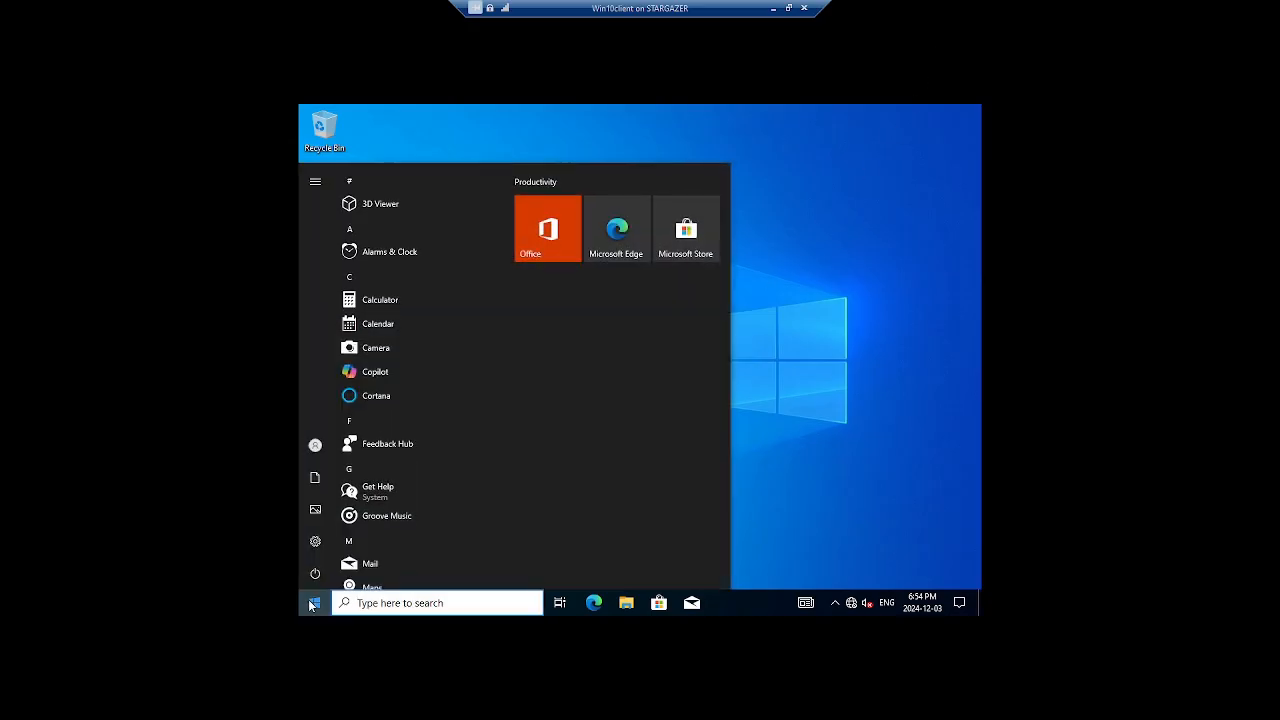
mouse_move(315, 445)
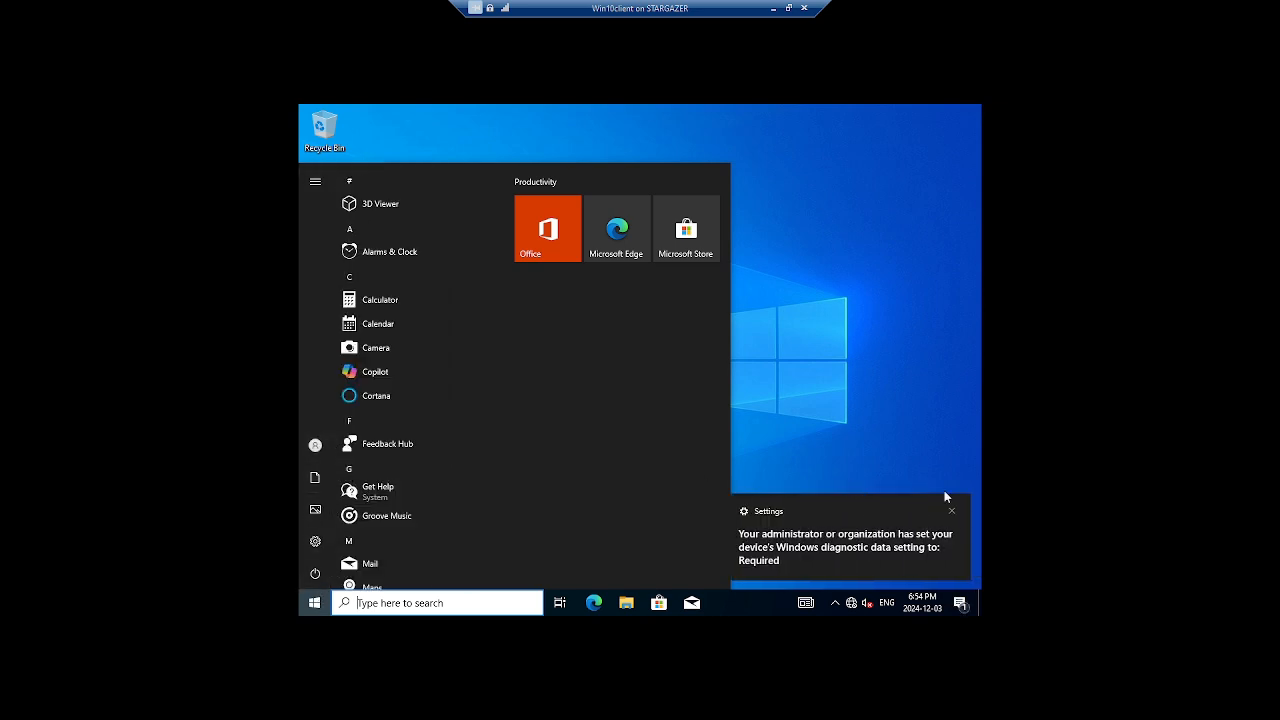
click(953, 512)
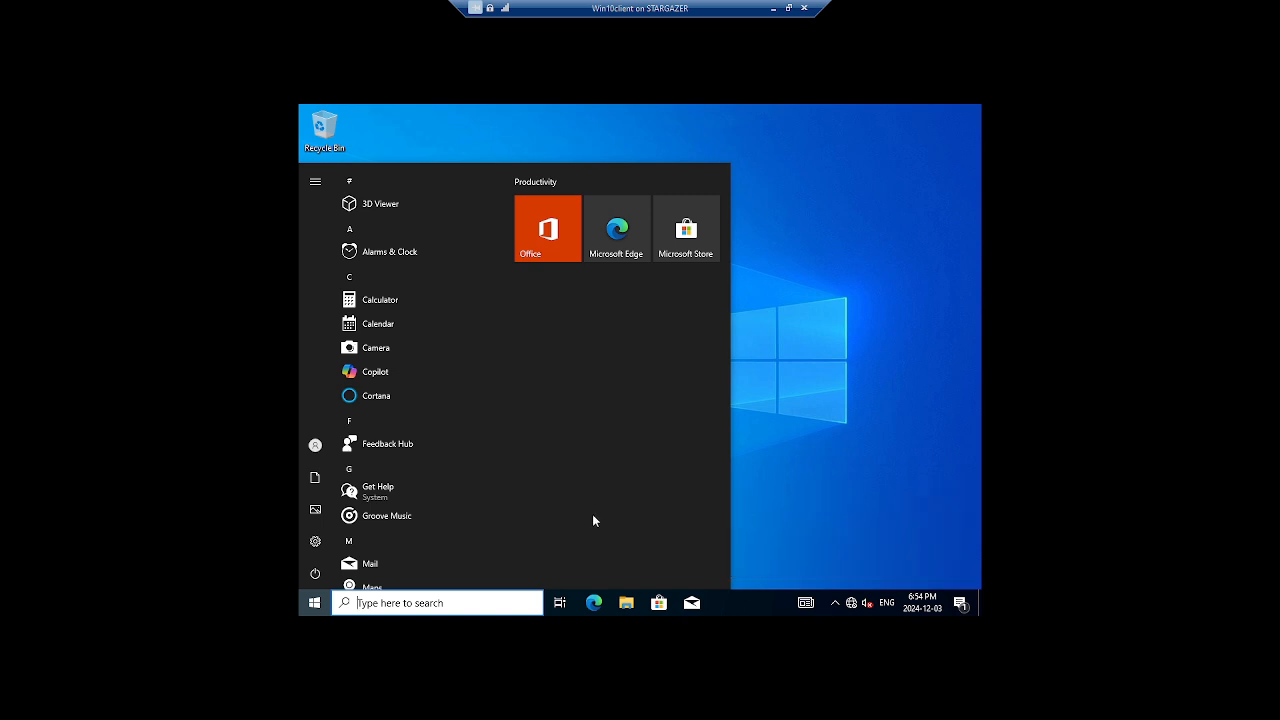
click(318, 575)
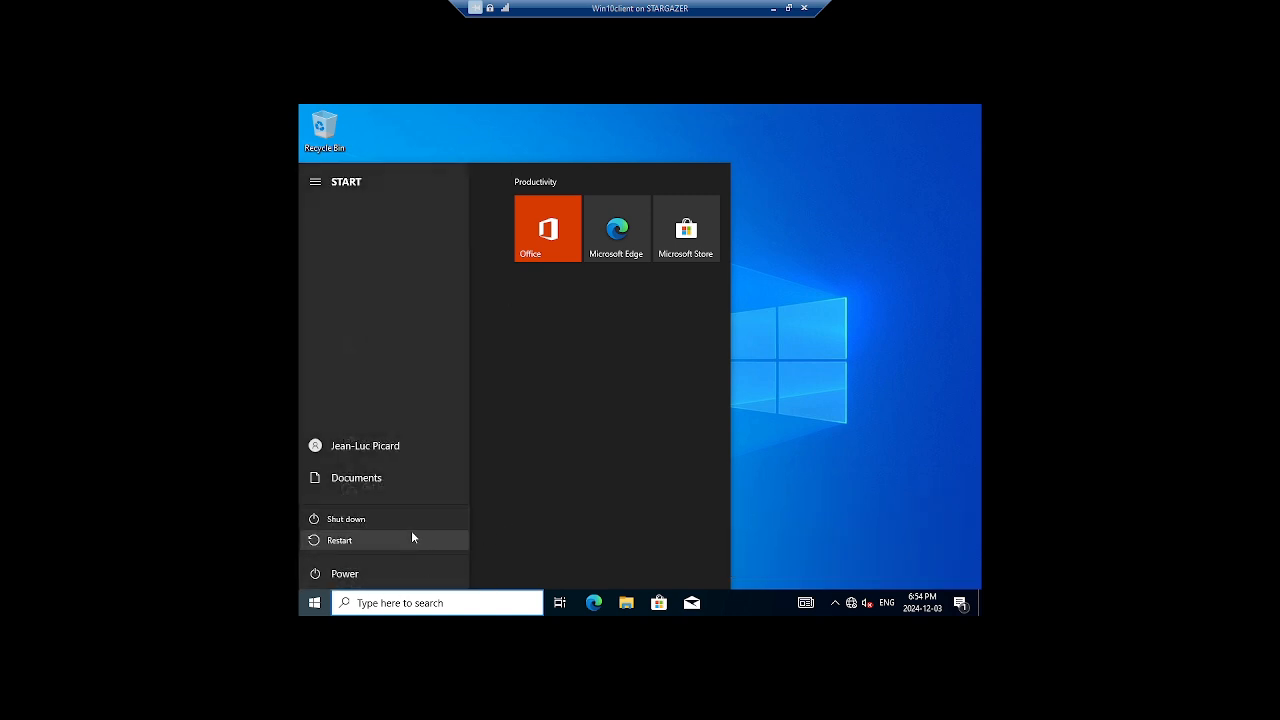
click(820, 518)
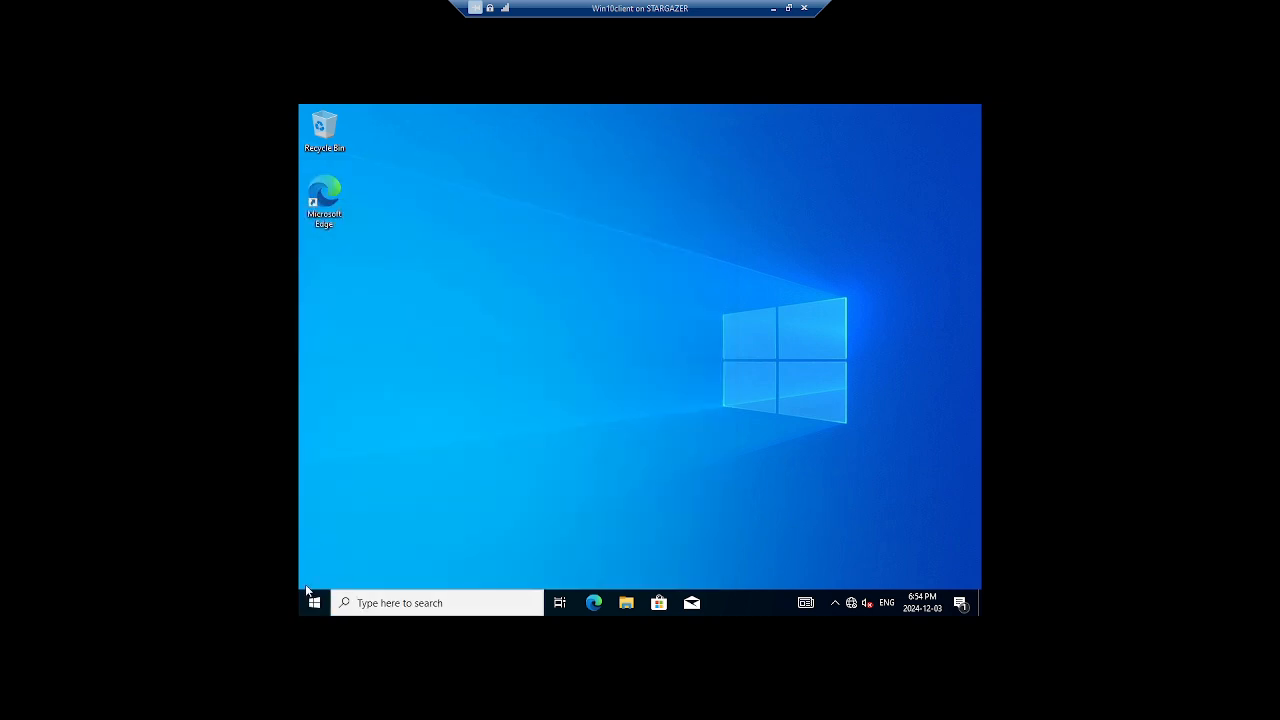
right_click(308, 594)
mouse_move(406, 557)
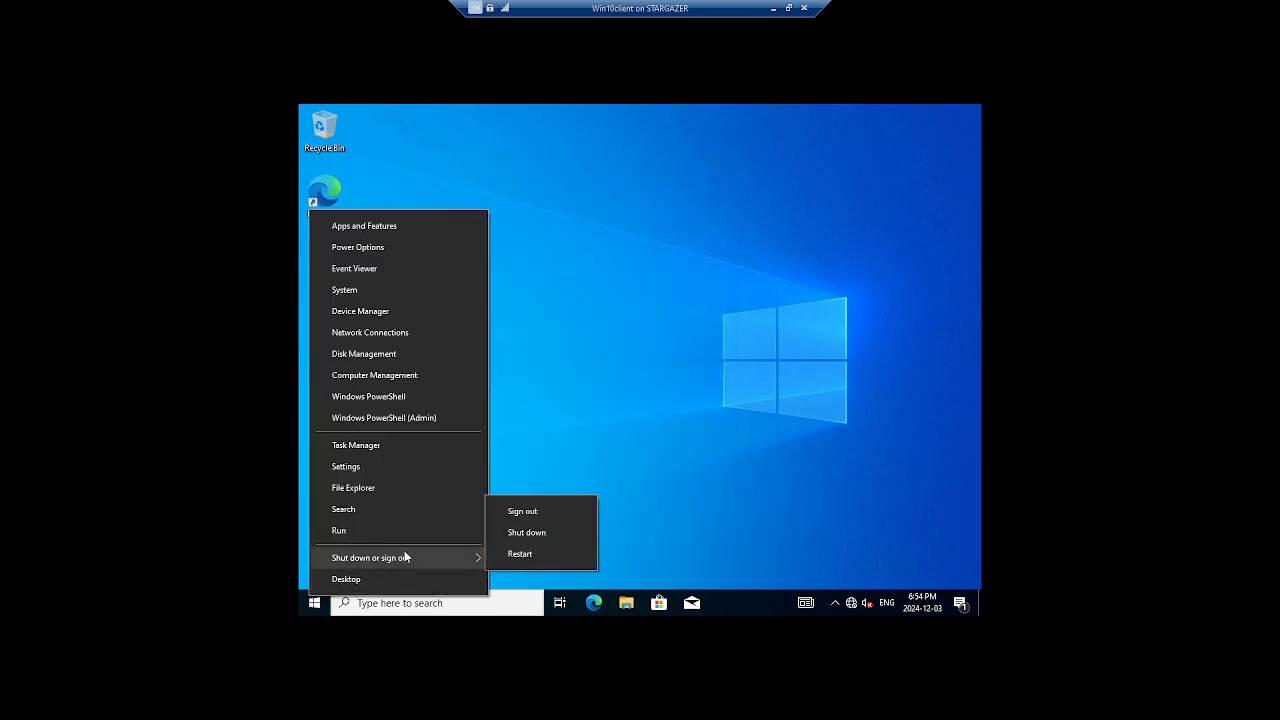
click(521, 513)
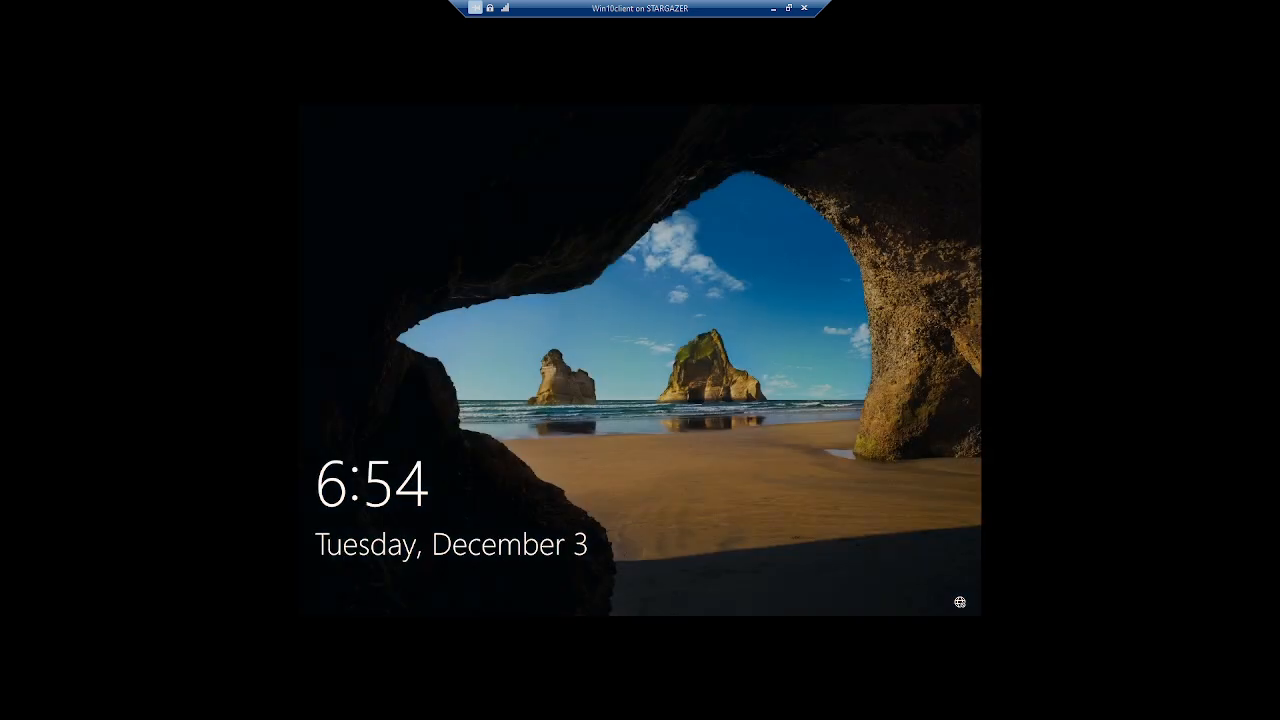
Sign in as Other user with a different sith.lan domain account and password.
click(496, 498)
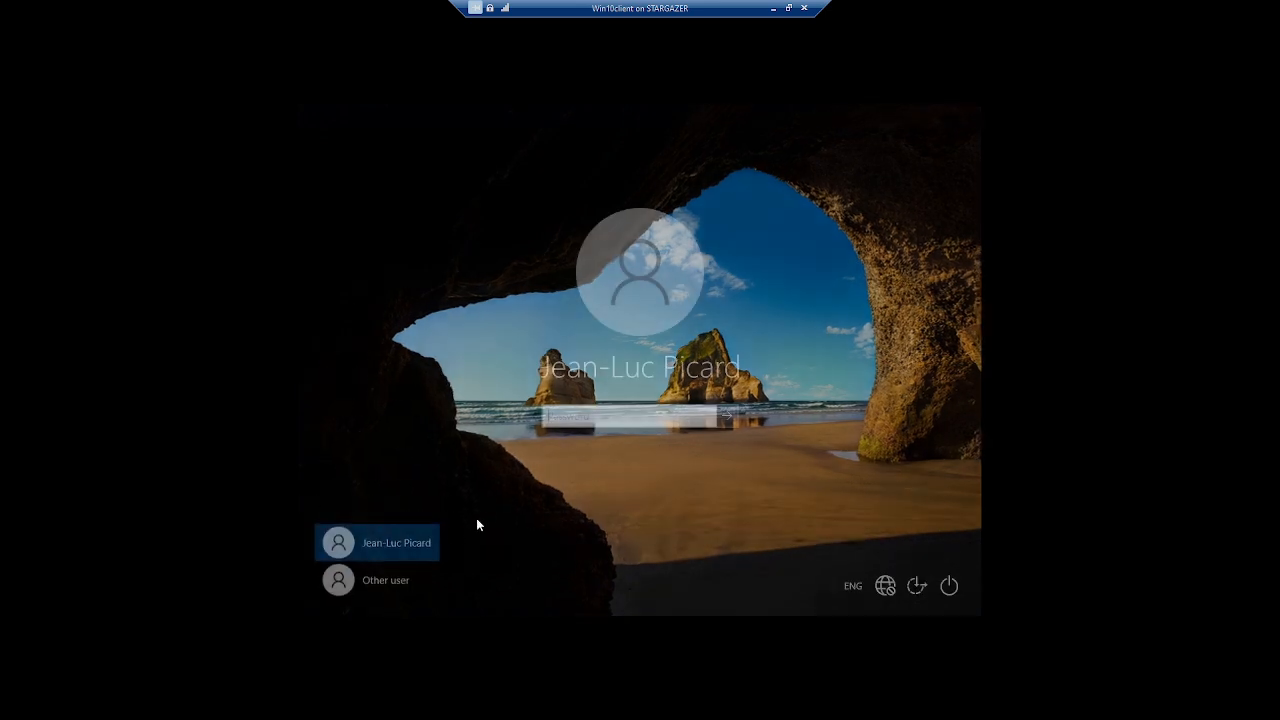
click(390, 578)
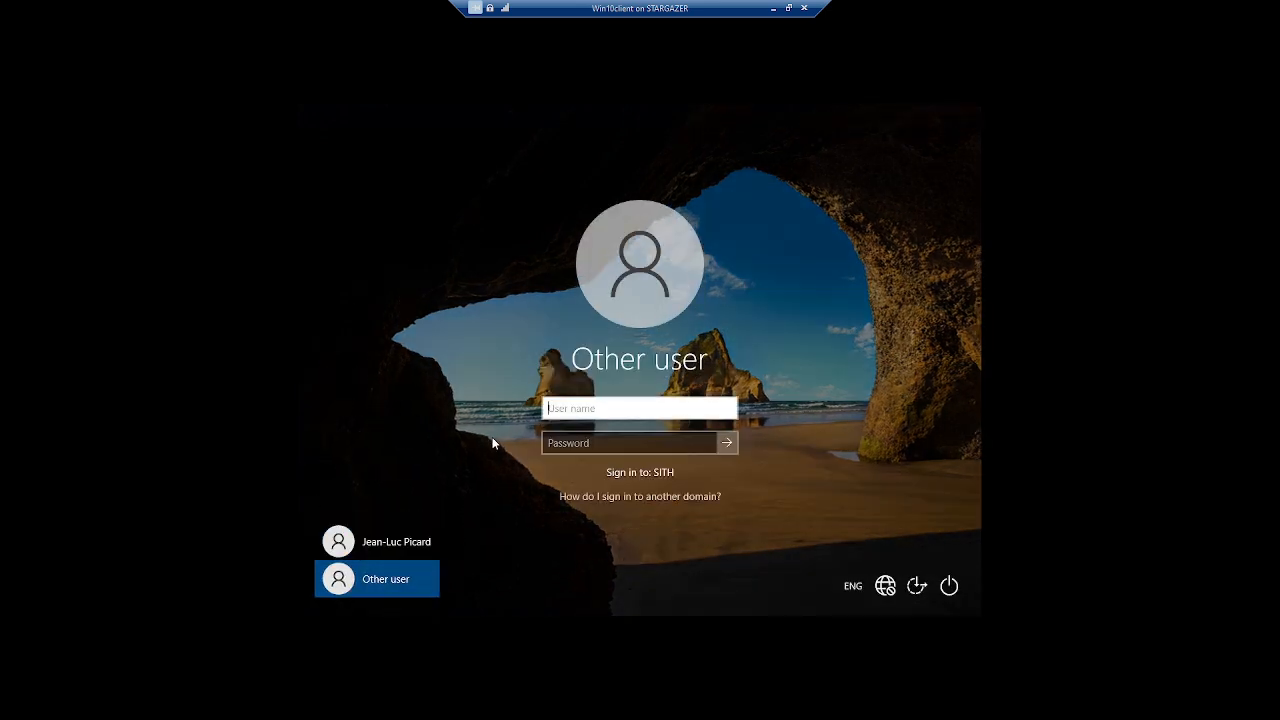
text(c)
text(@)
text(sith.la)
text(n)
key(Tab)
text(********)
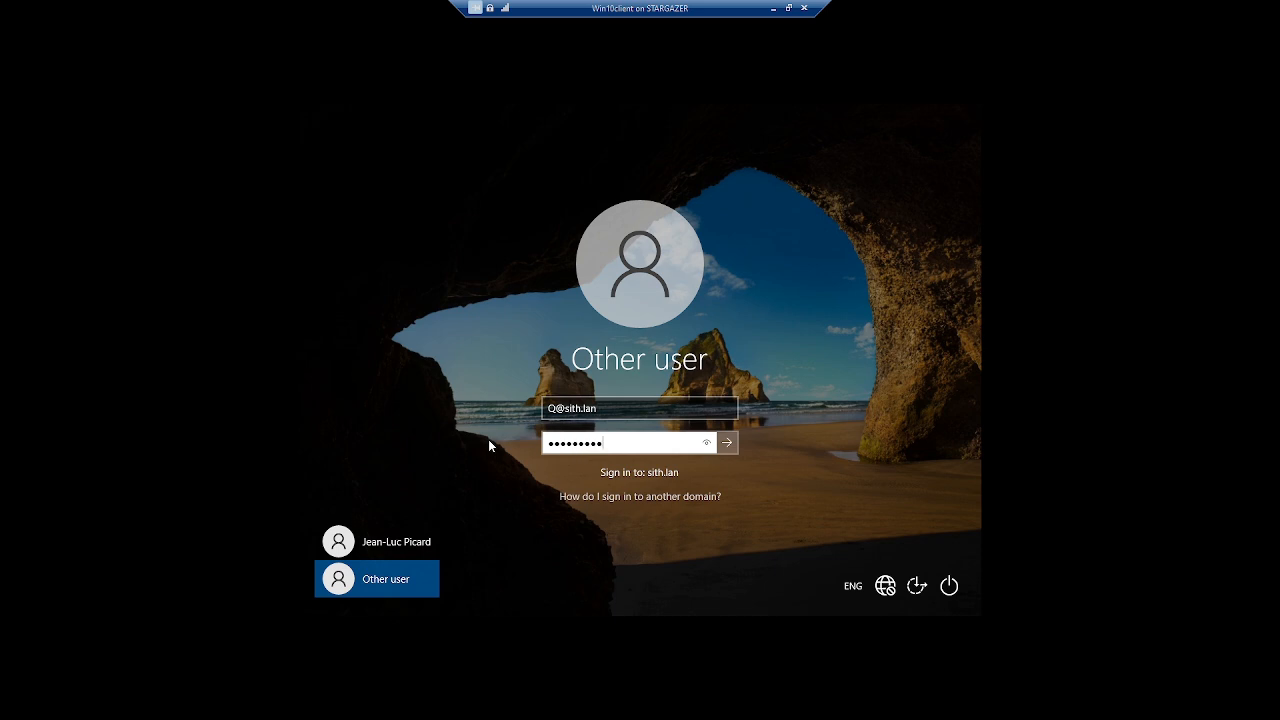
key(Return)
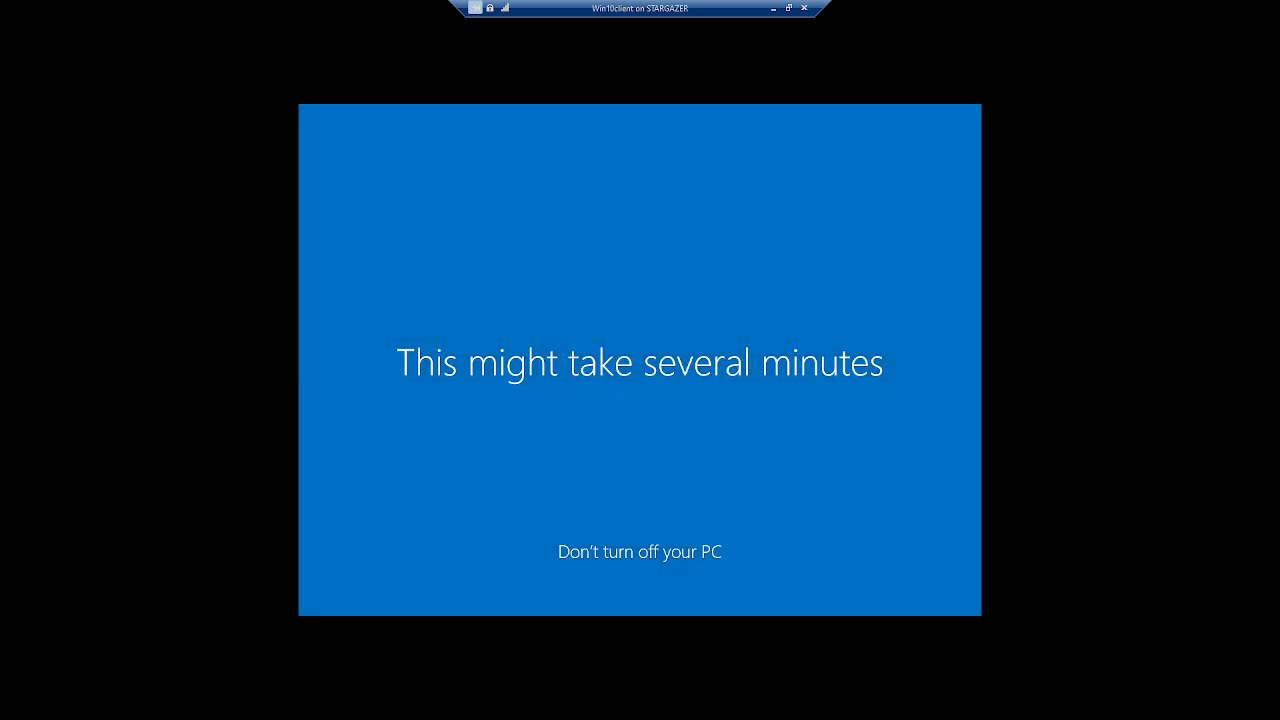
click(788, 10)
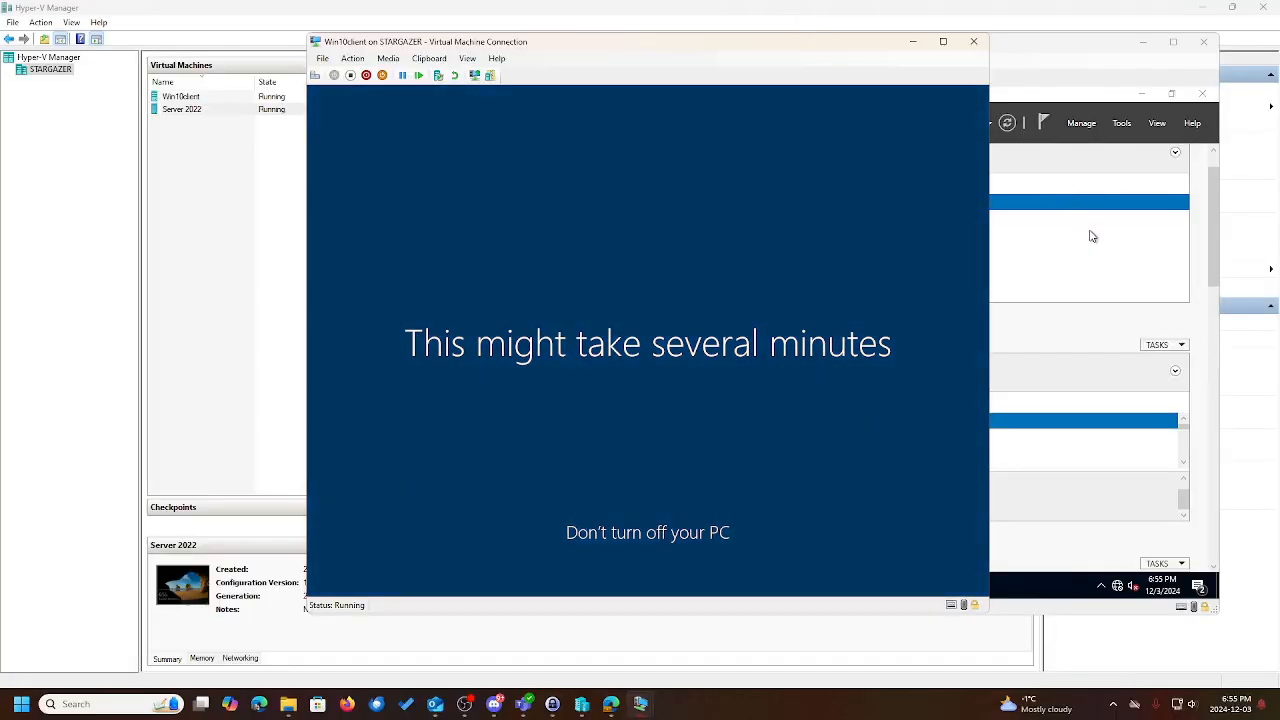
On the server, review the shared account settings of the three new users without changes.
click(1090, 234)
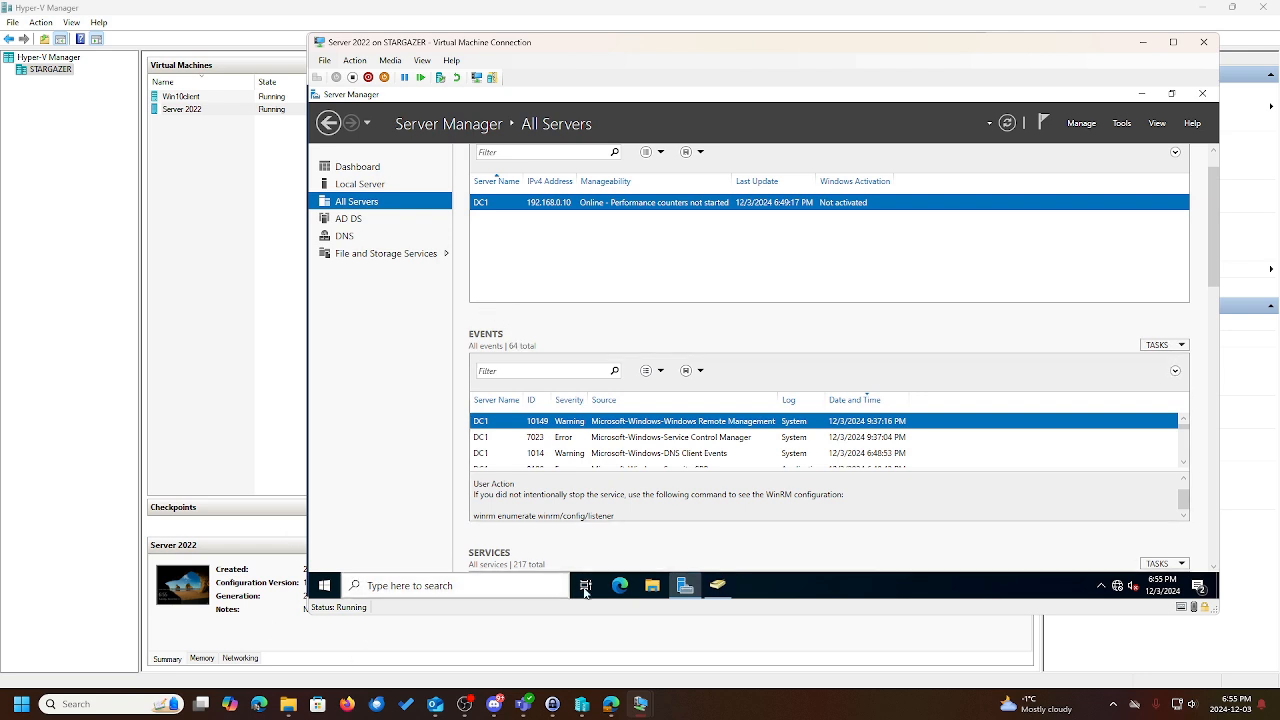
click(718, 585)
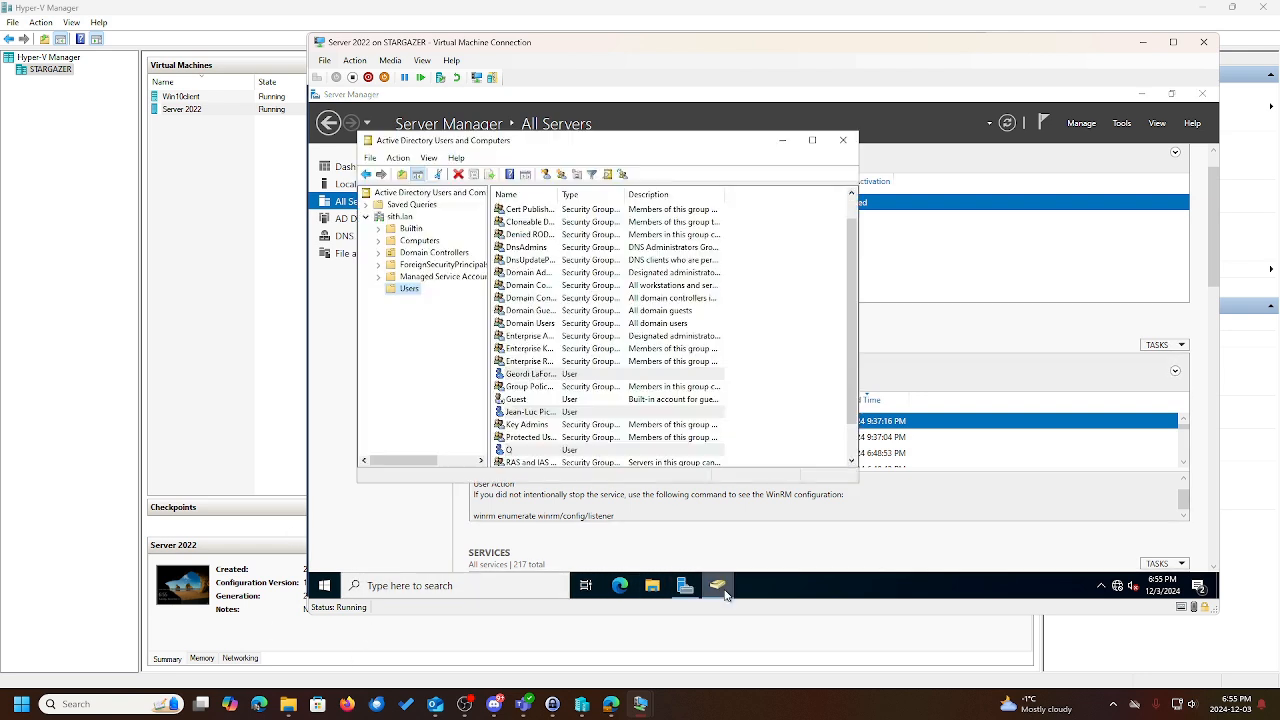
right_click(570, 451)
click(622, 420)
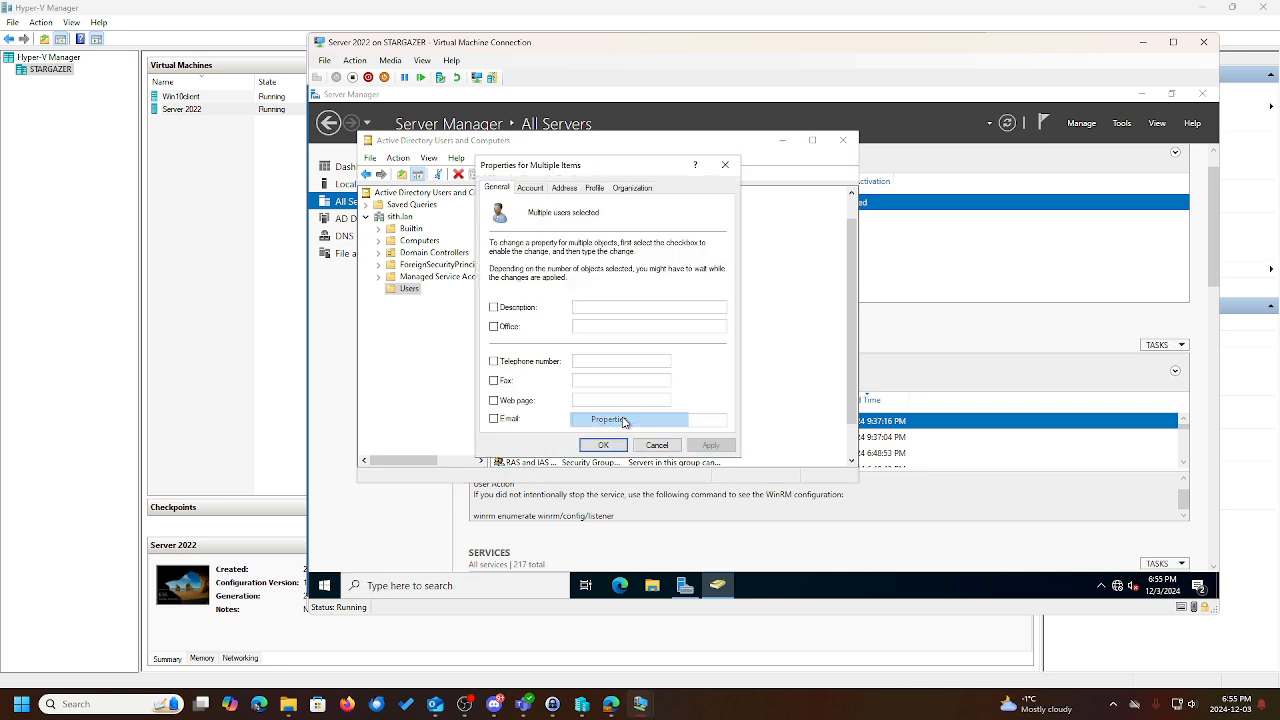
click(545, 193)
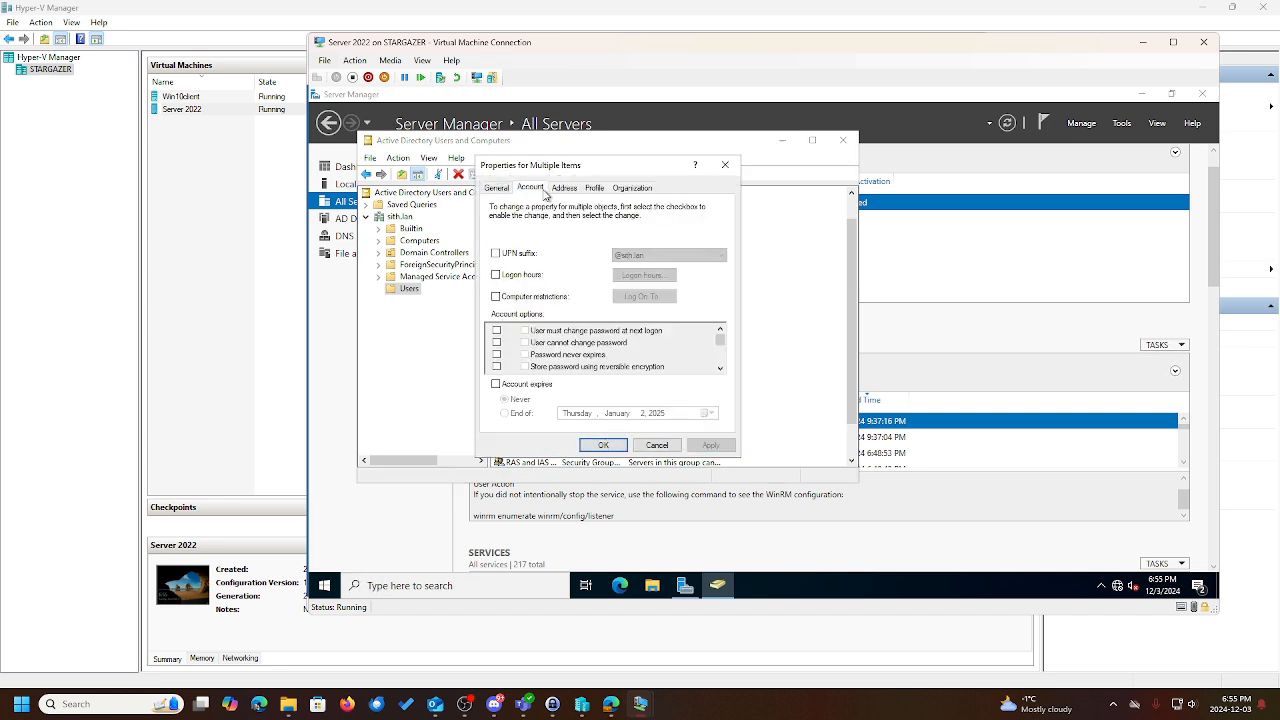
click(725, 164)
click(779, 310)
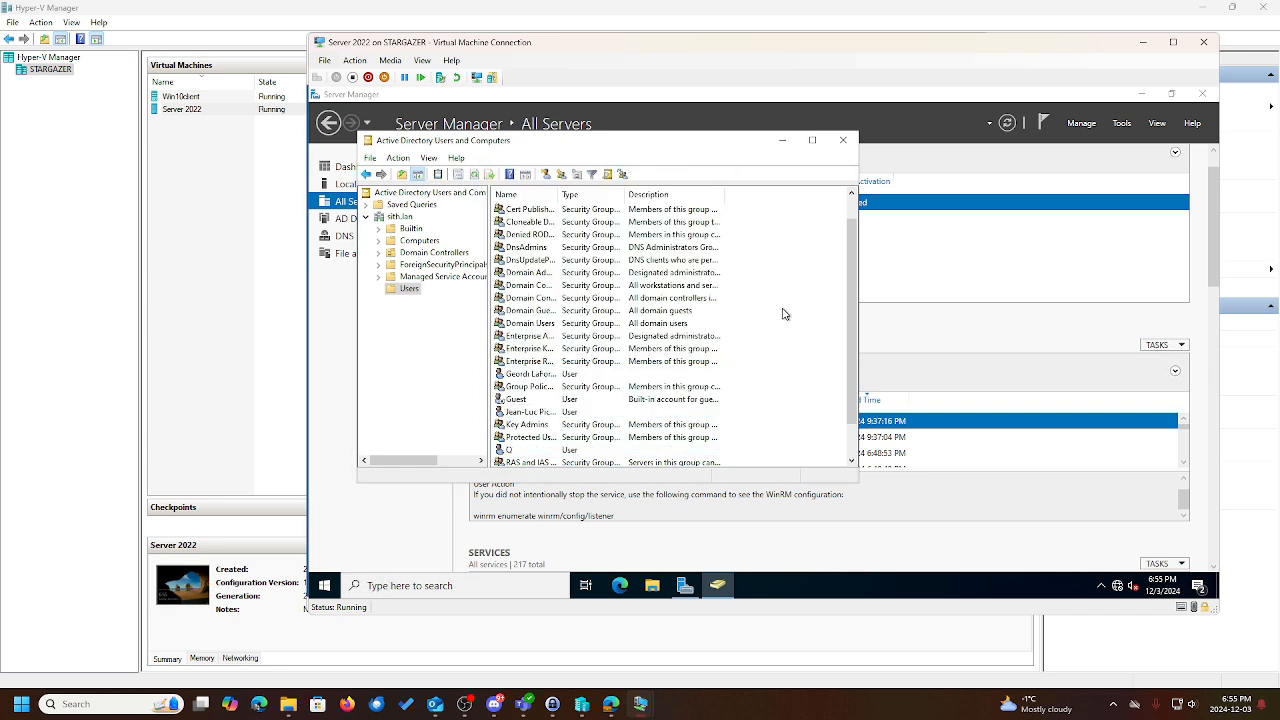
Check the Windows 10 client, then return to the Server 2022 VM full screen.
mouse_move(656, 712)
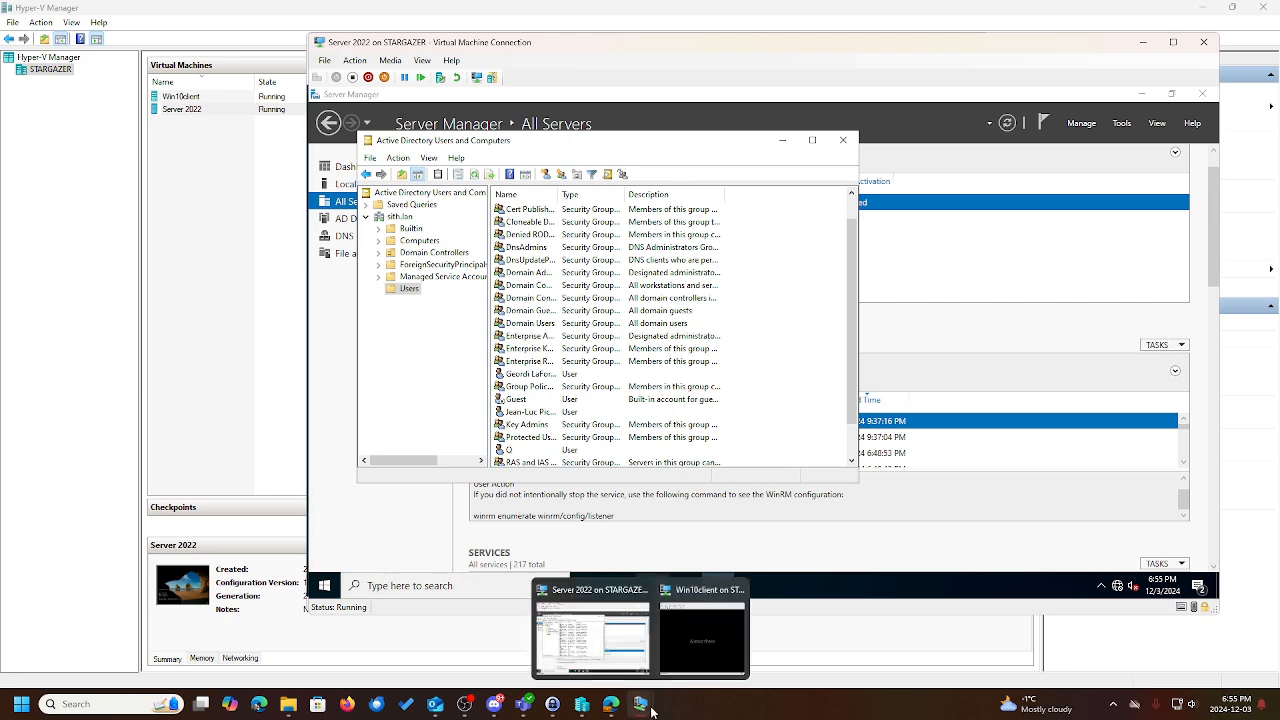
click(700, 632)
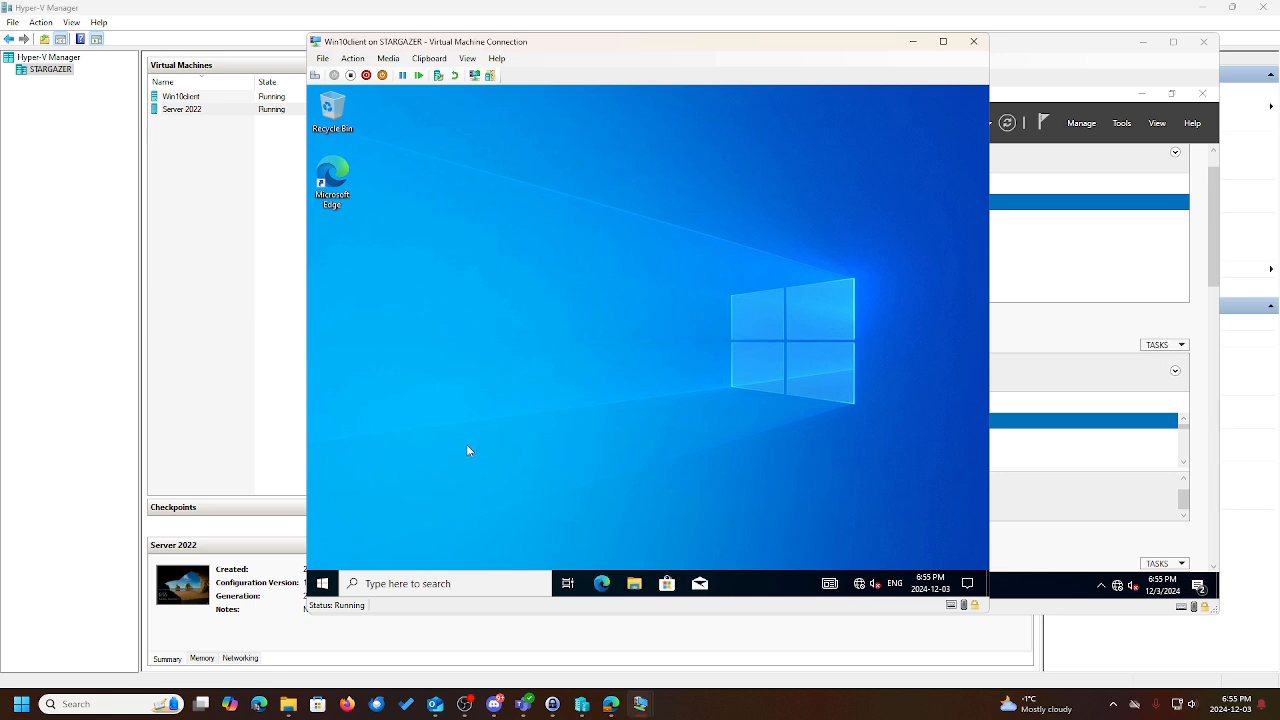
mouse_move(638, 705)
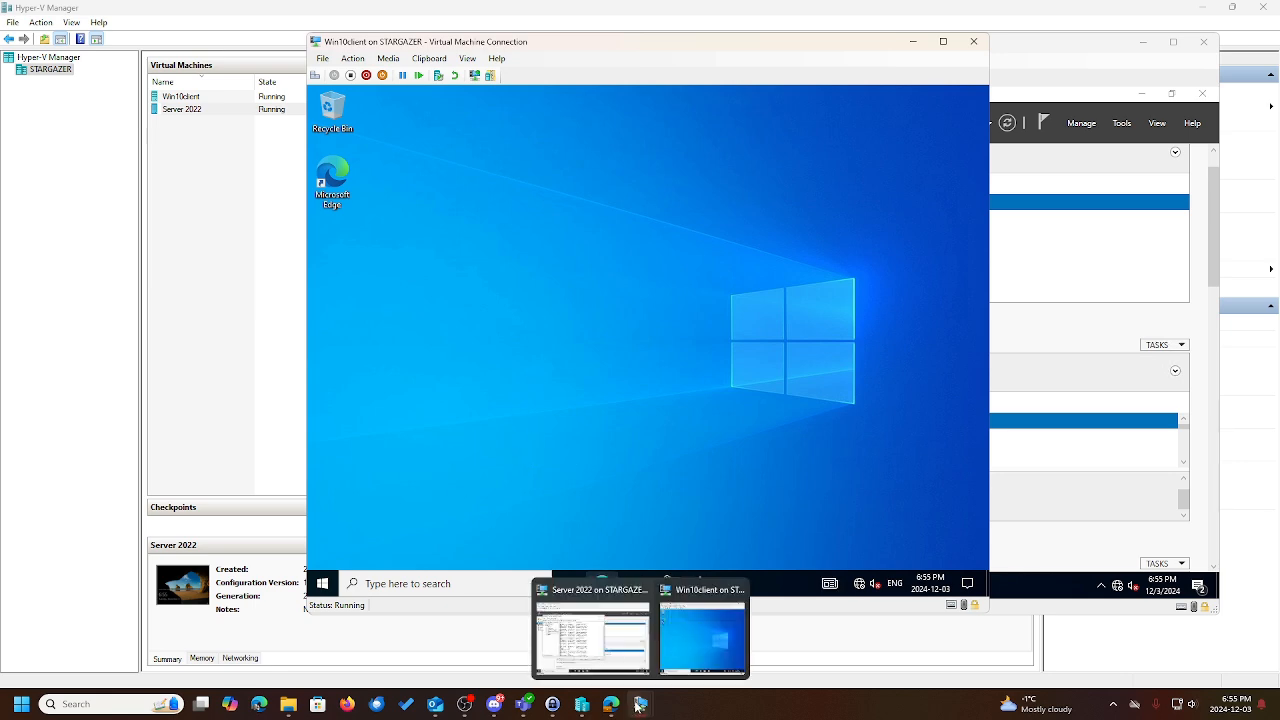
click(580, 625)
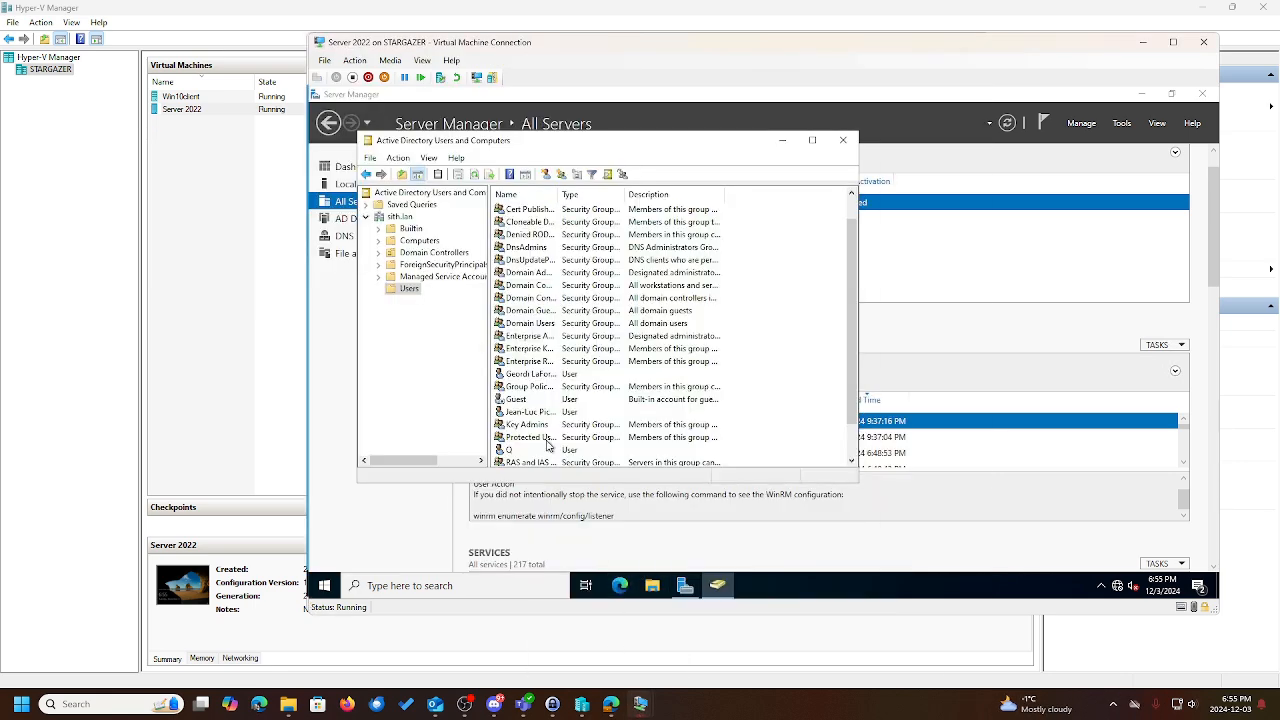
click(1173, 42)
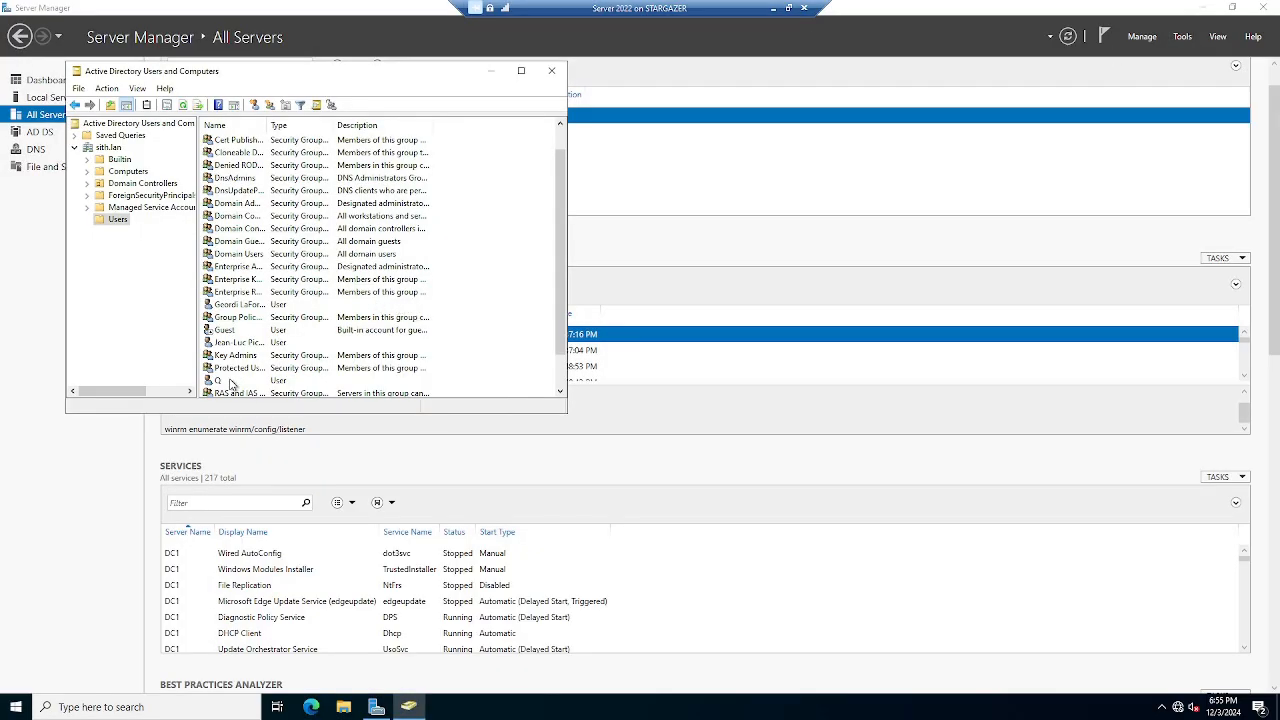
Disable the user account below Protected Users and acknowledge the account-disabled message.
right_click(229, 381)
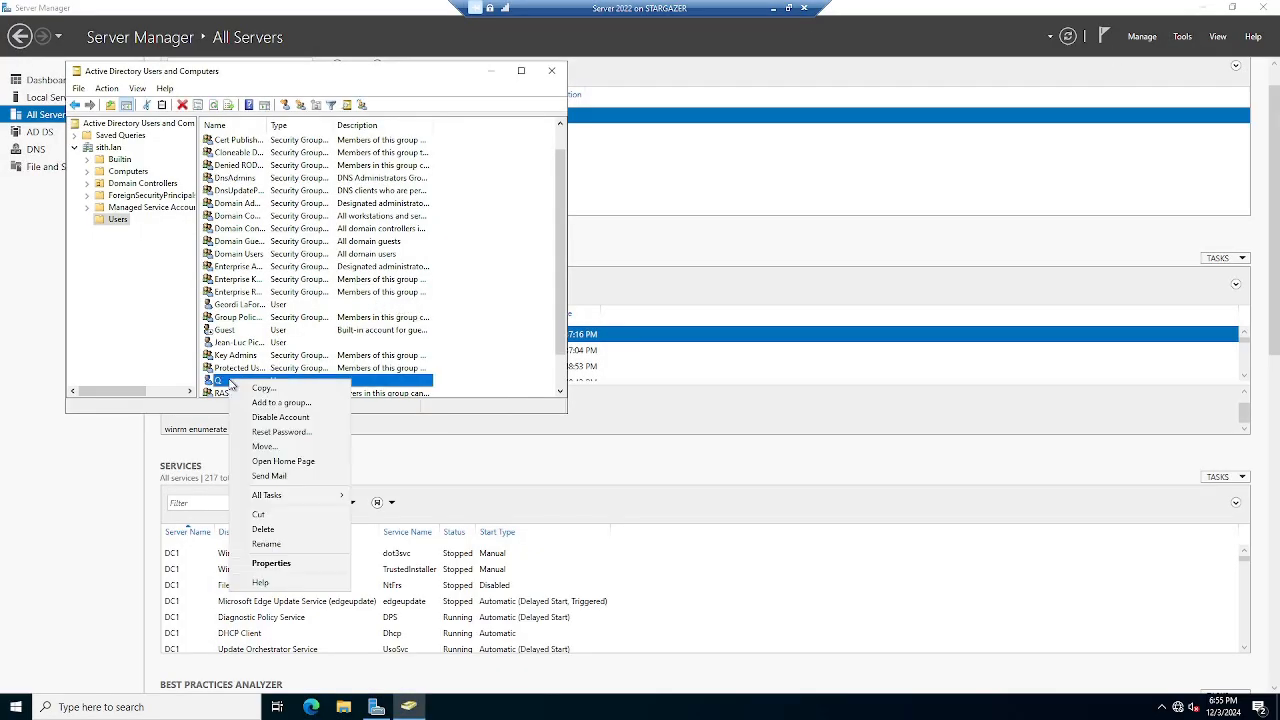
click(268, 424)
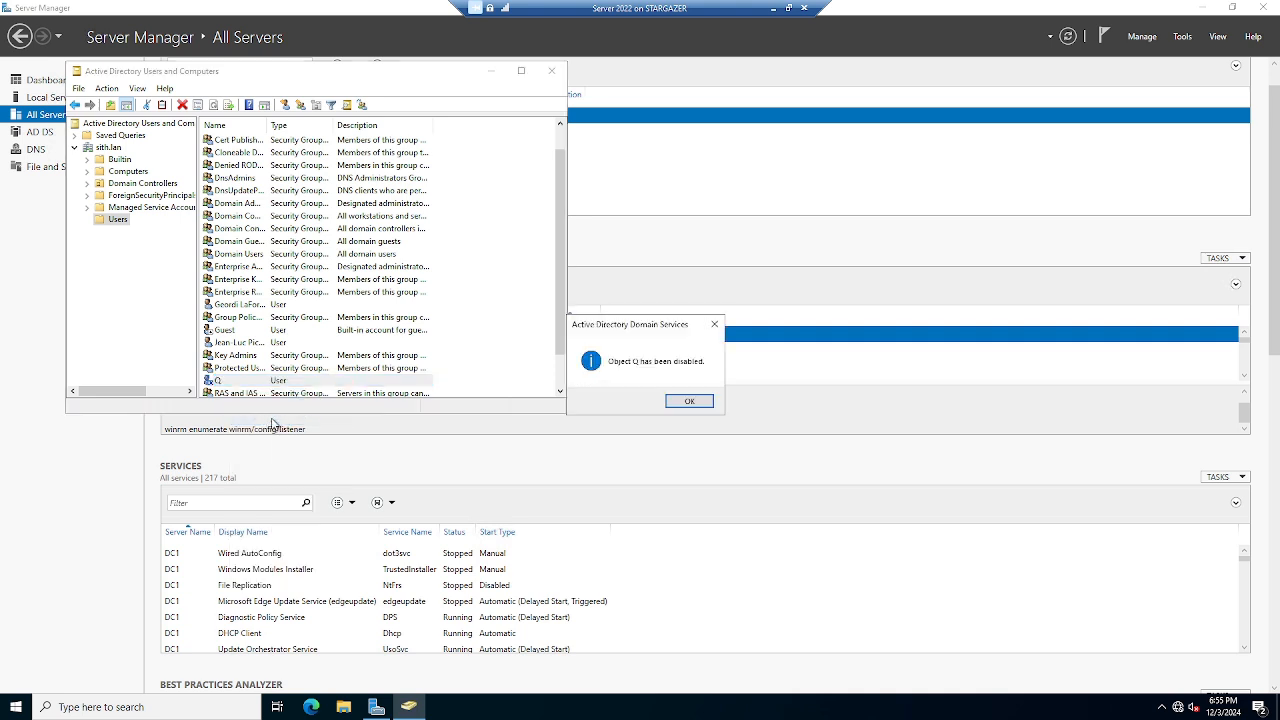
click(690, 402)
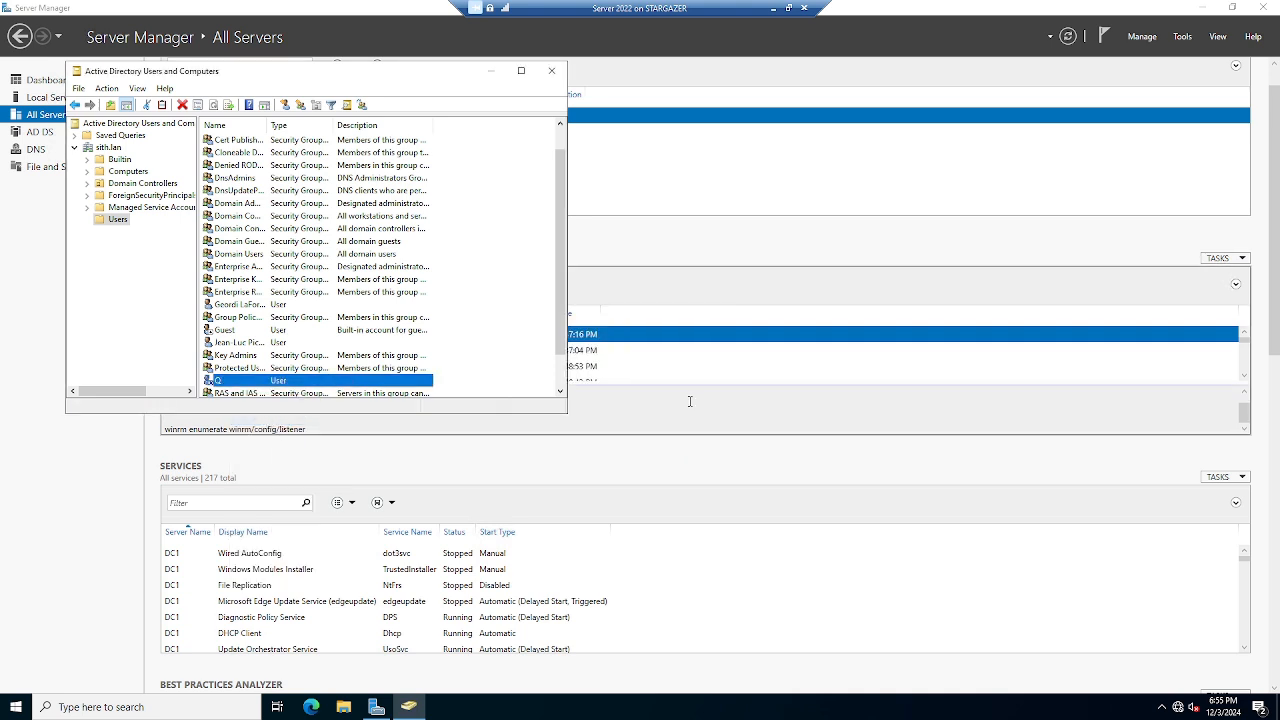
right_click(336, 383)
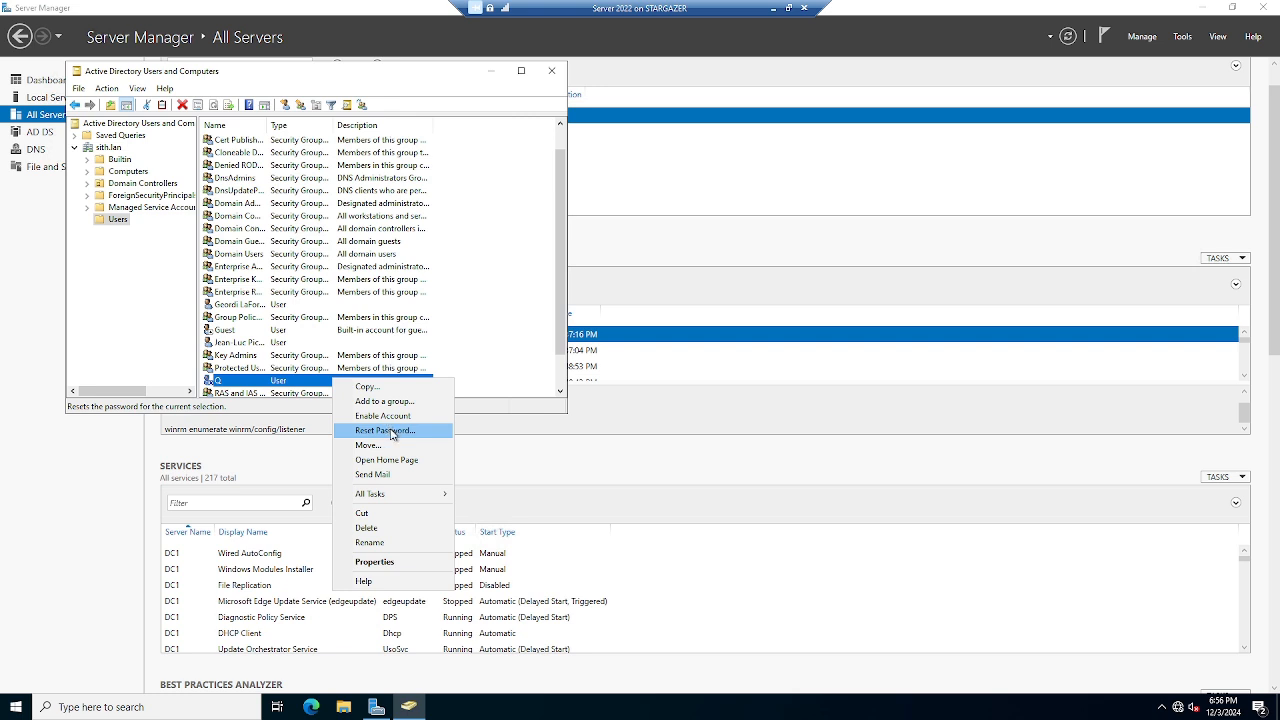
mouse_move(430, 493)
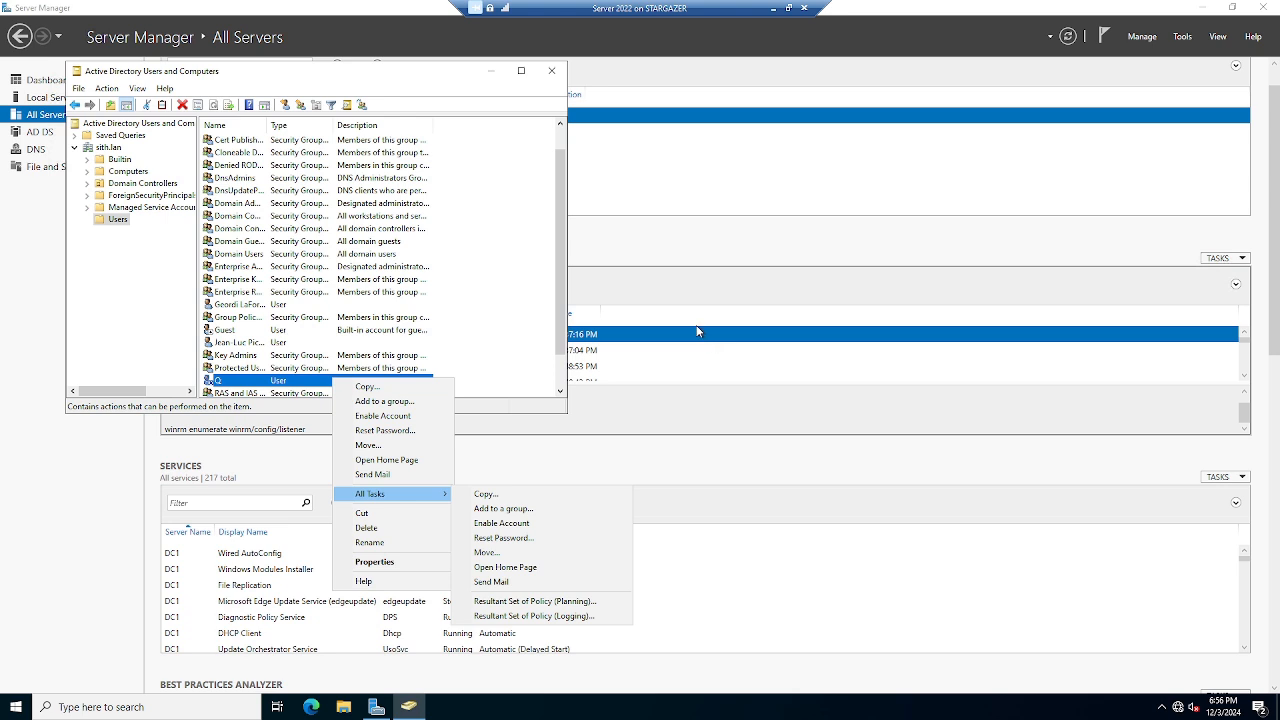
click(499, 306)
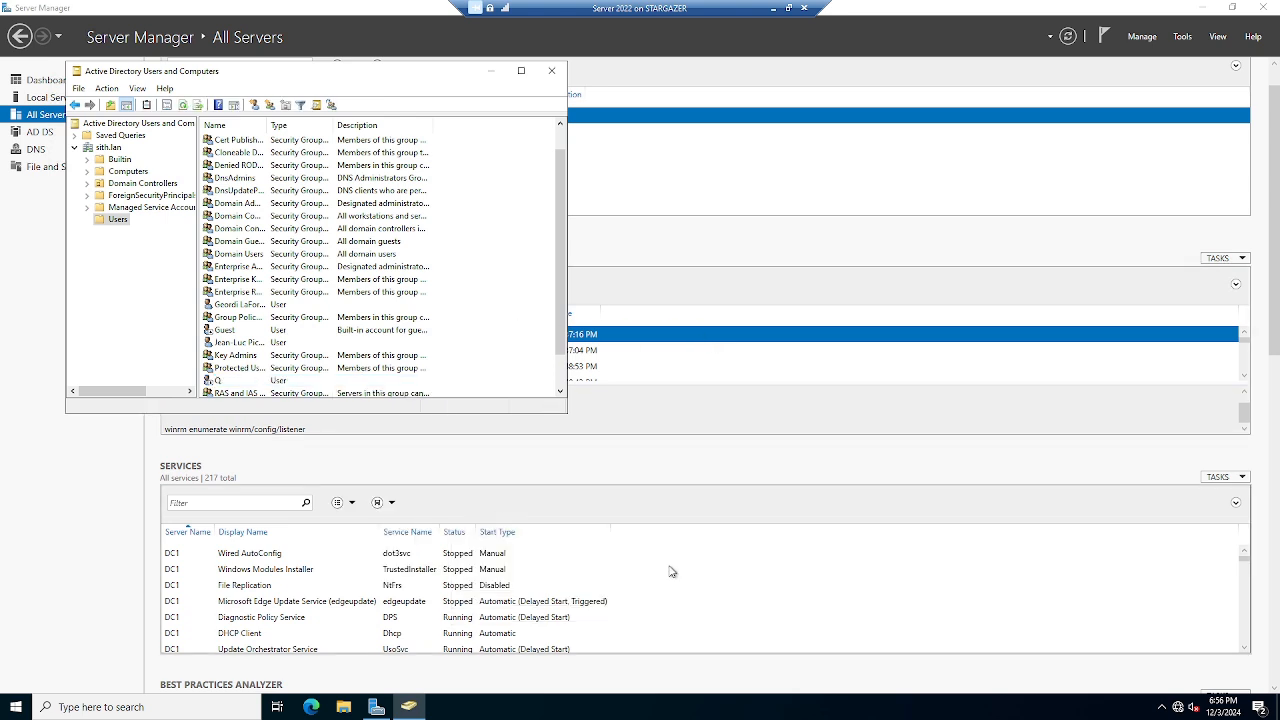
click(789, 8)
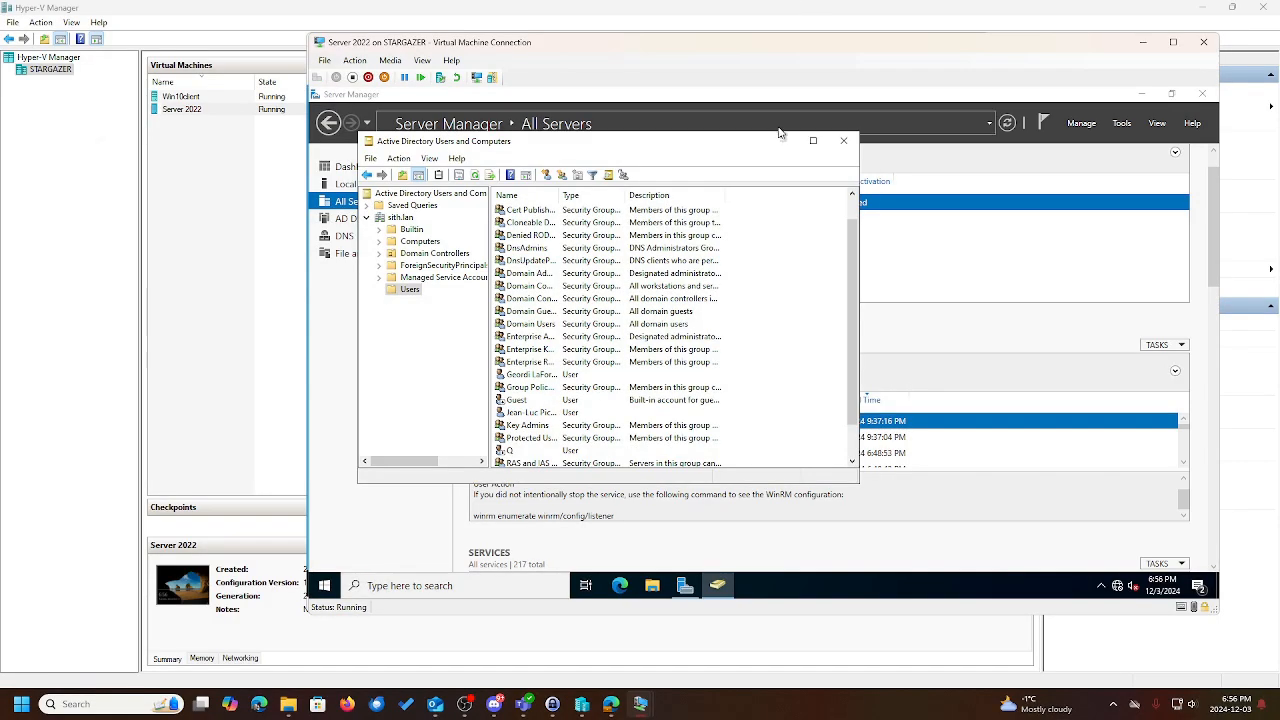
Bring the Win10client VM to full screen and sign out of the current session.
mouse_move(642, 698)
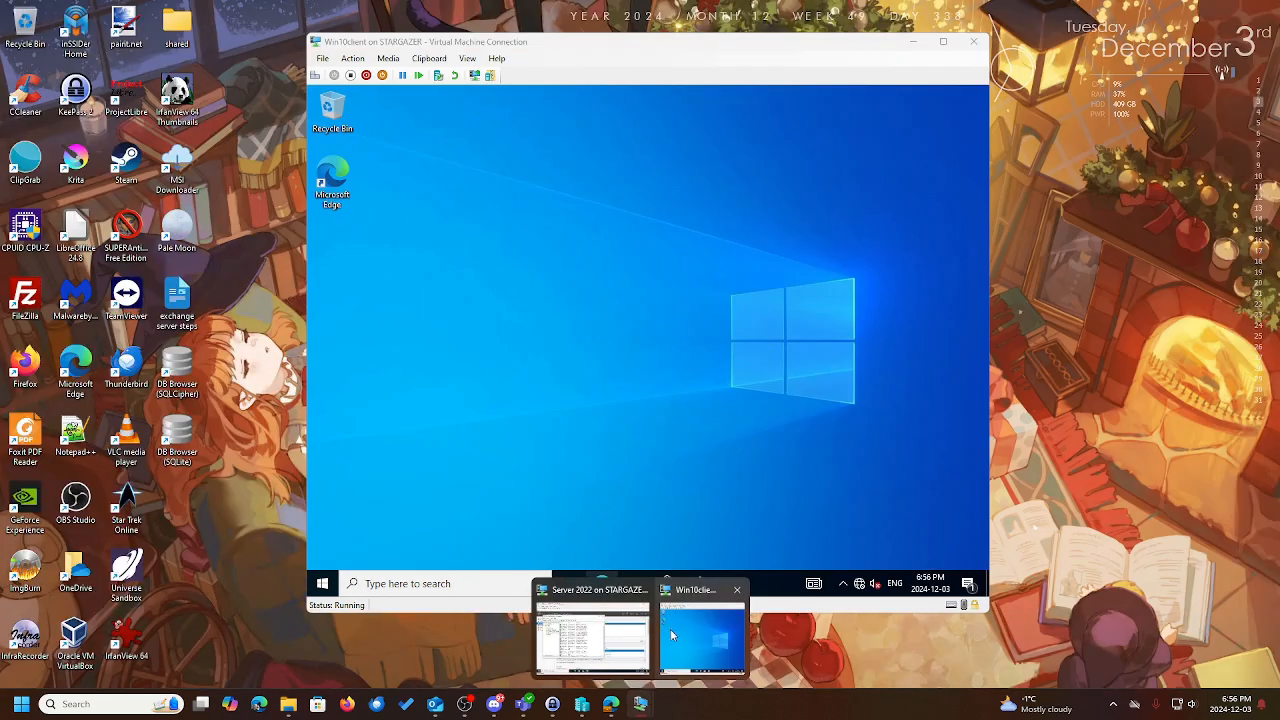
click(672, 635)
click(941, 43)
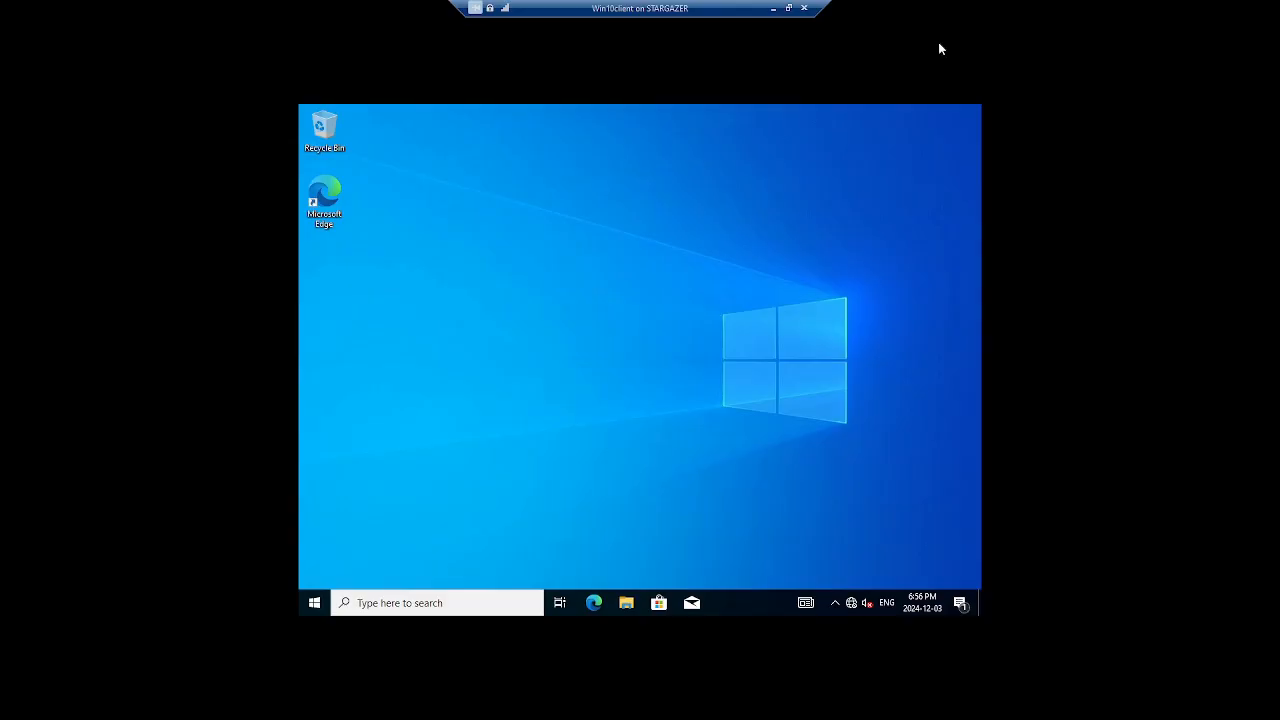
right_click(314, 600)
mouse_move(474, 554)
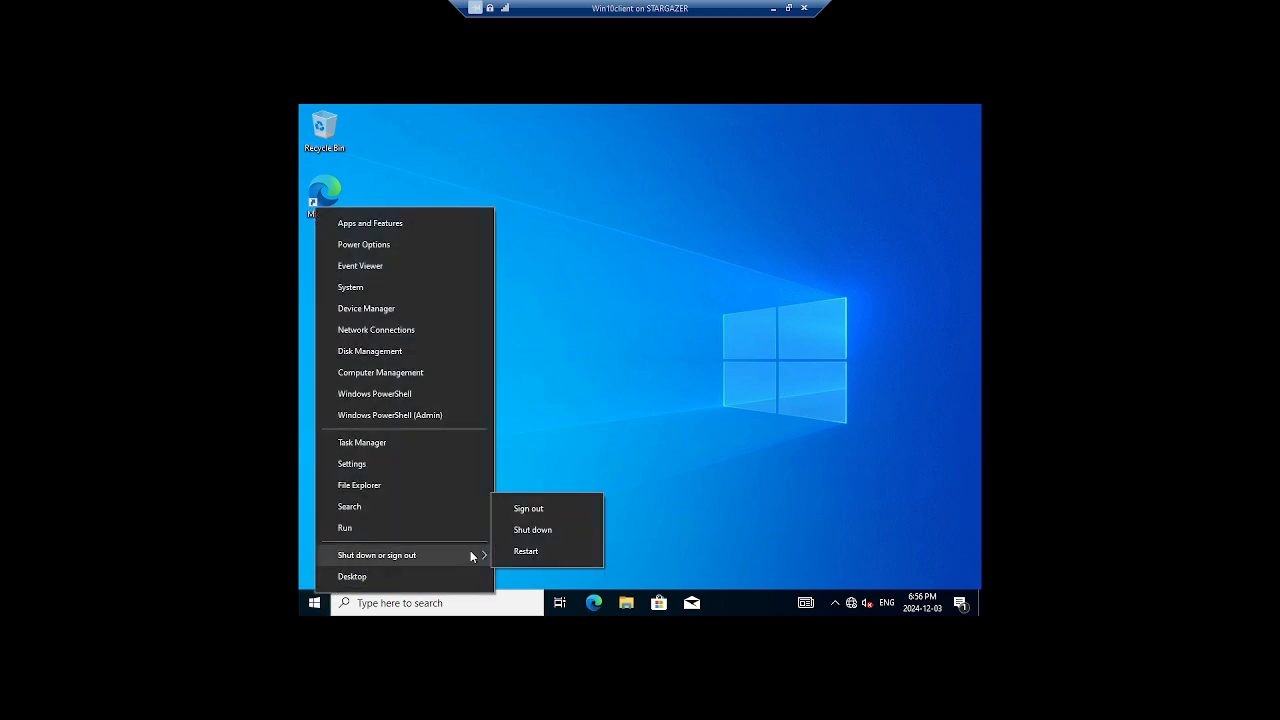
click(531, 507)
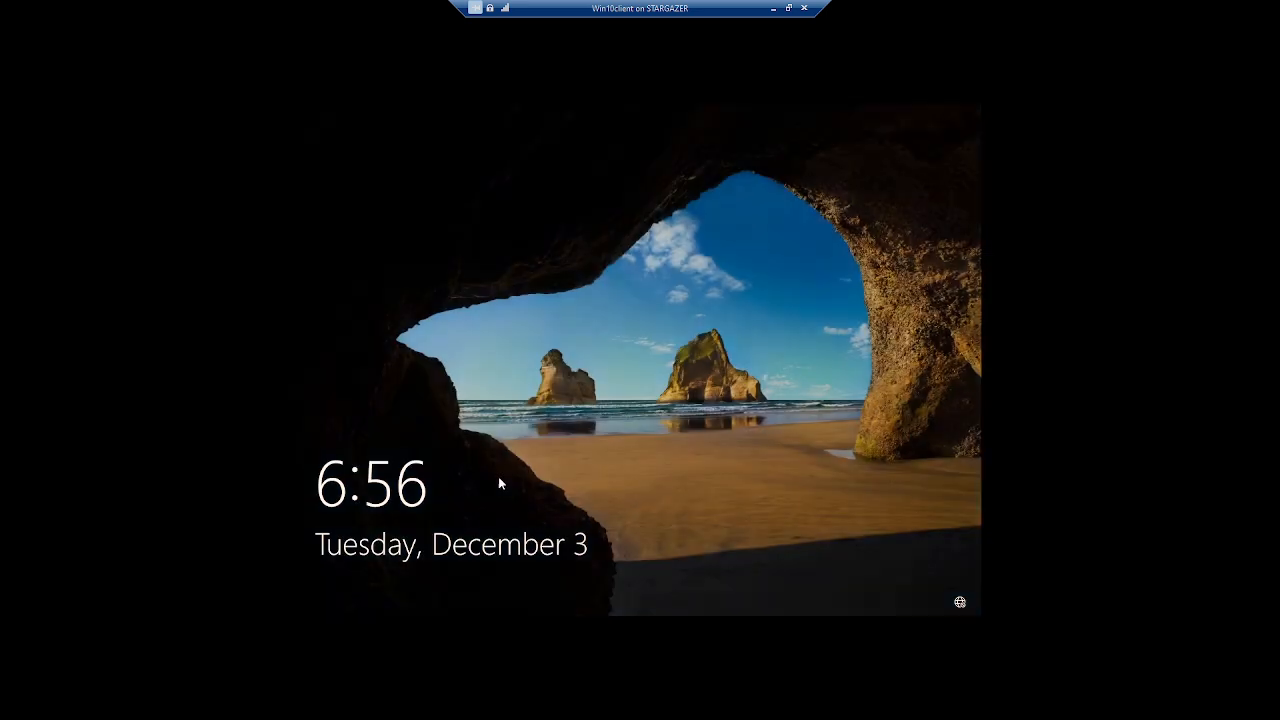
Try signing in with the disabled account's password and dismiss the 'account has been disabled' message.
click(517, 461)
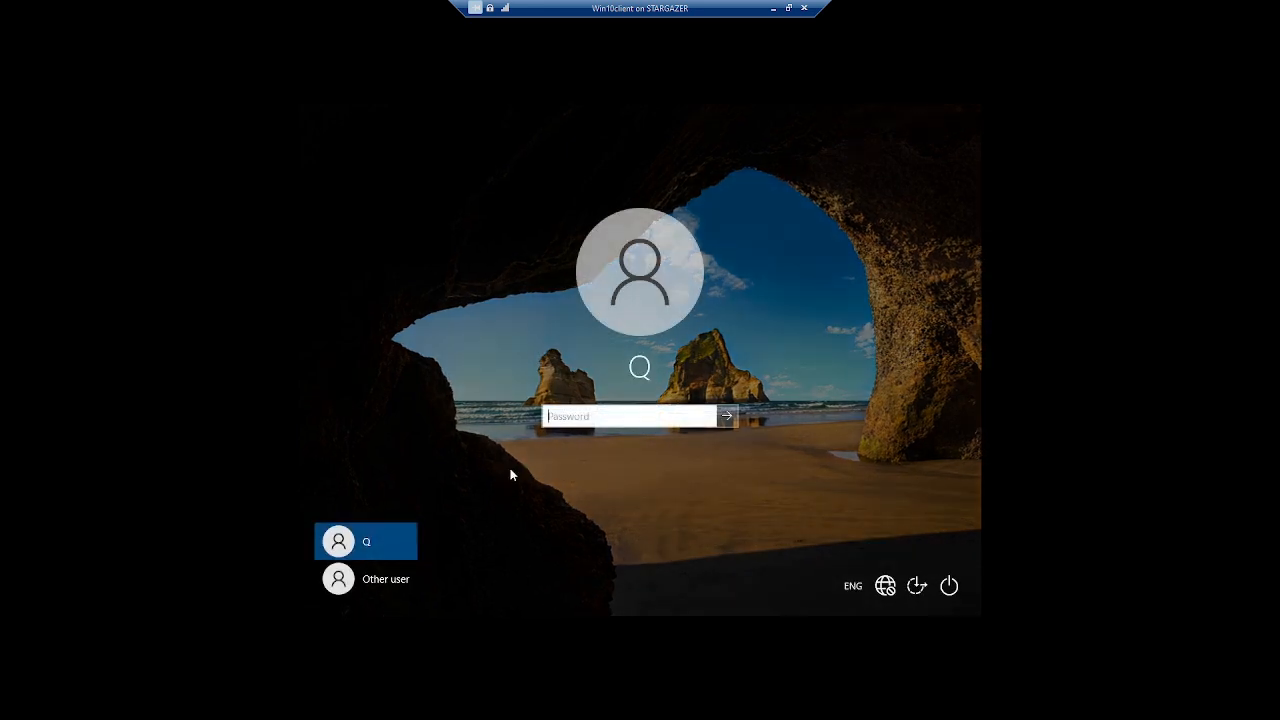
text(•••••••••)
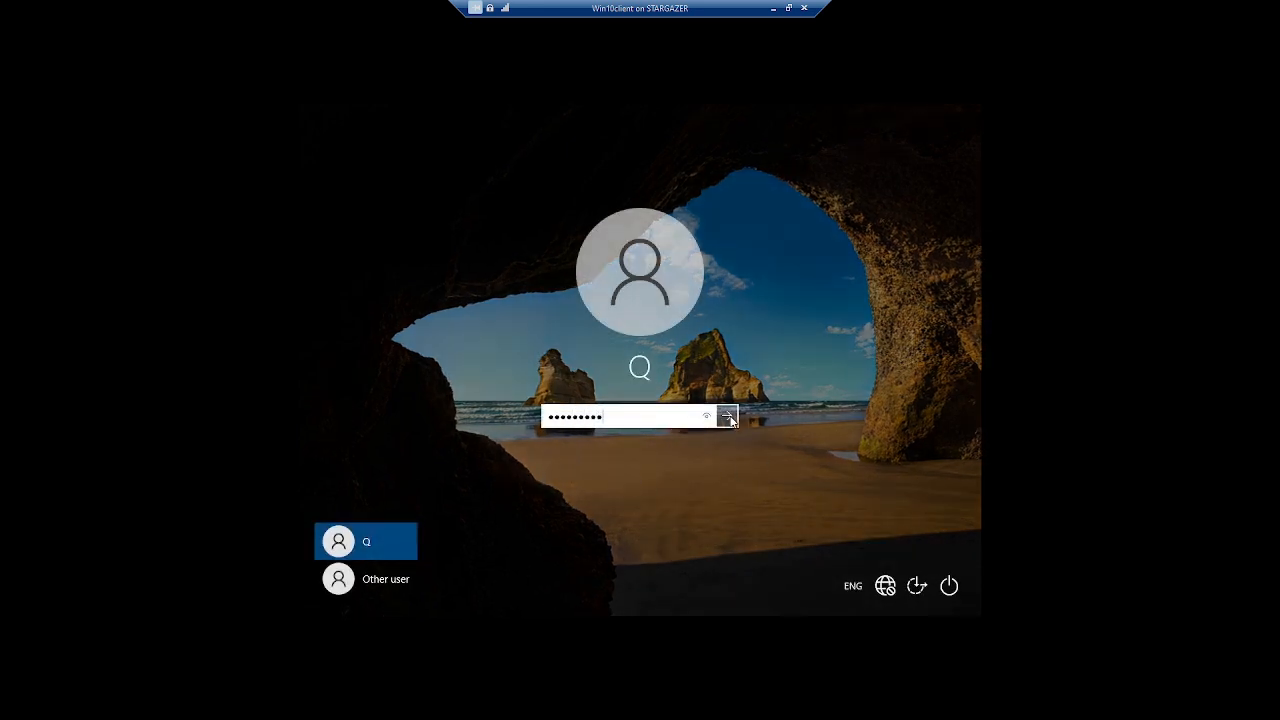
click(731, 417)
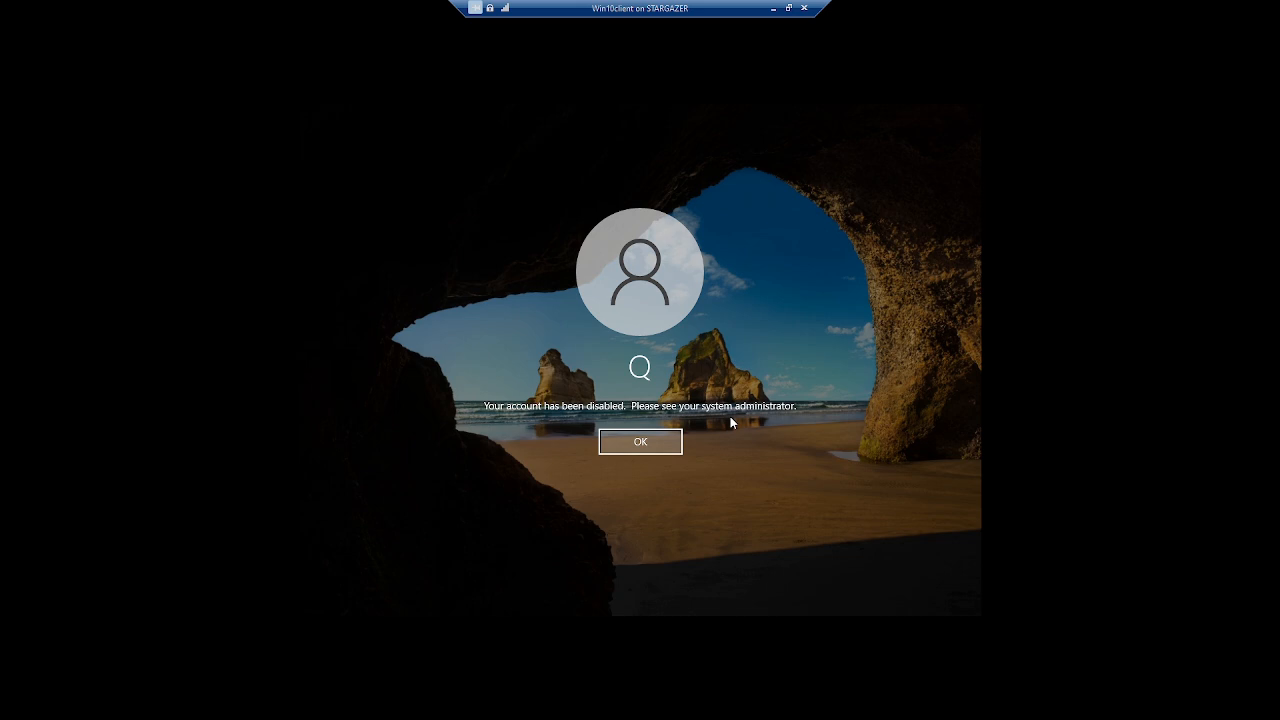
click(663, 444)
Sign in as the other sith.lan domain user under Other user with their current password.
click(372, 579)
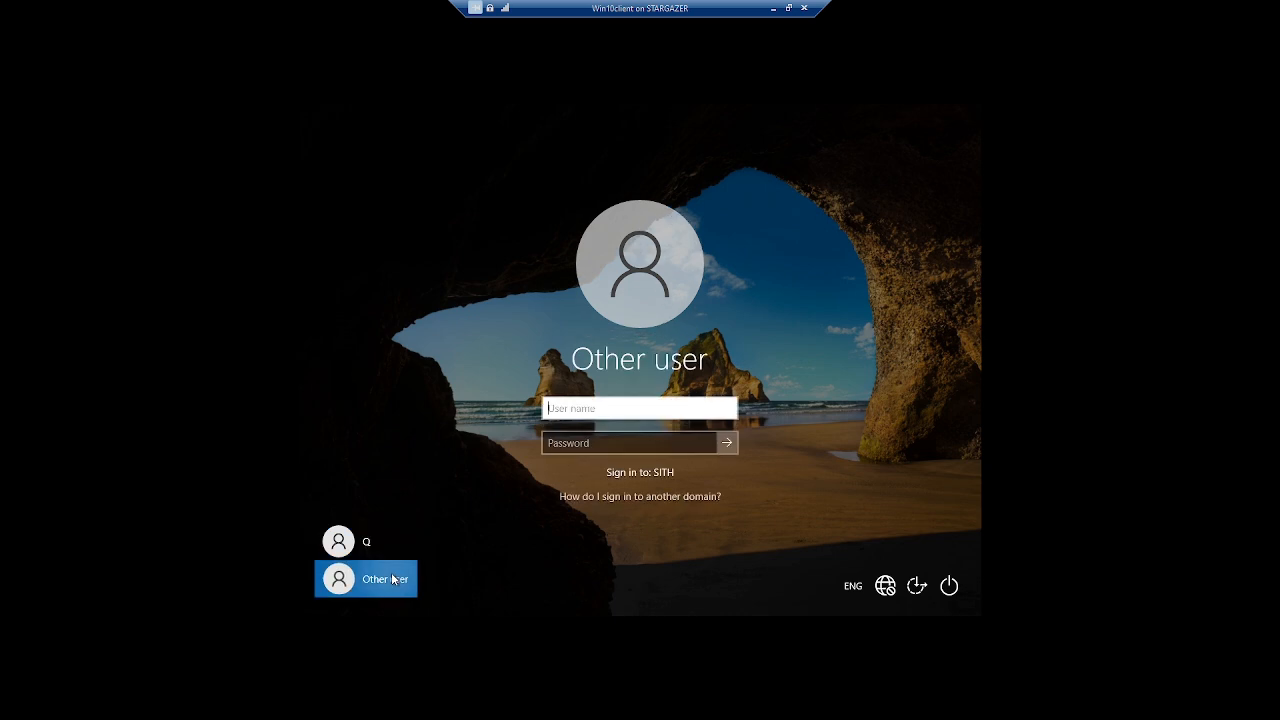
text(glaforge)
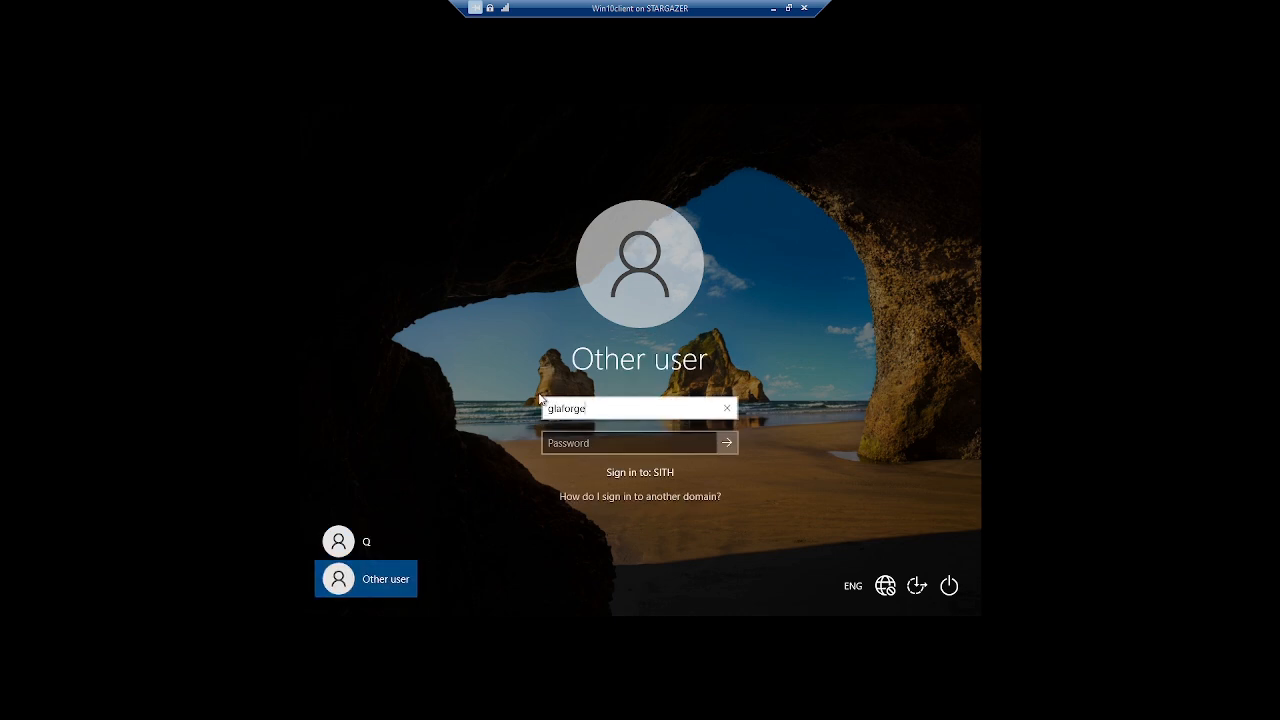
text(@sith.lan)
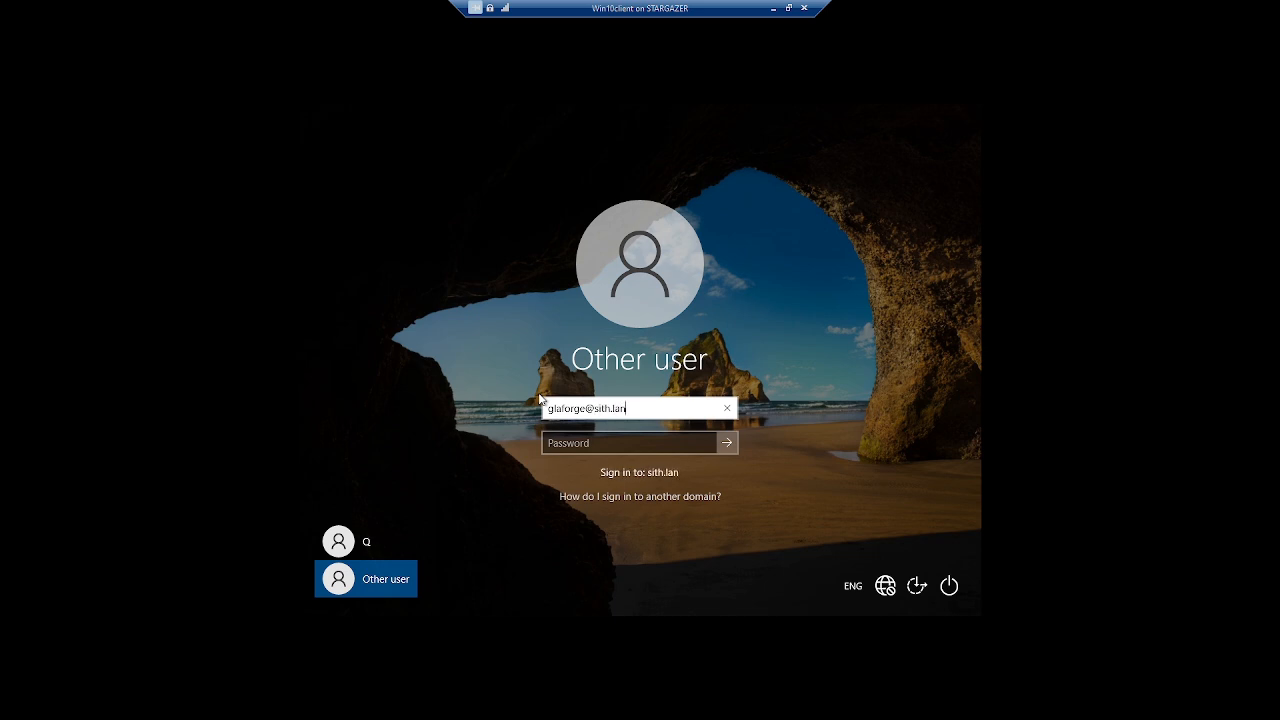
key(Tab)
text(•••••••)
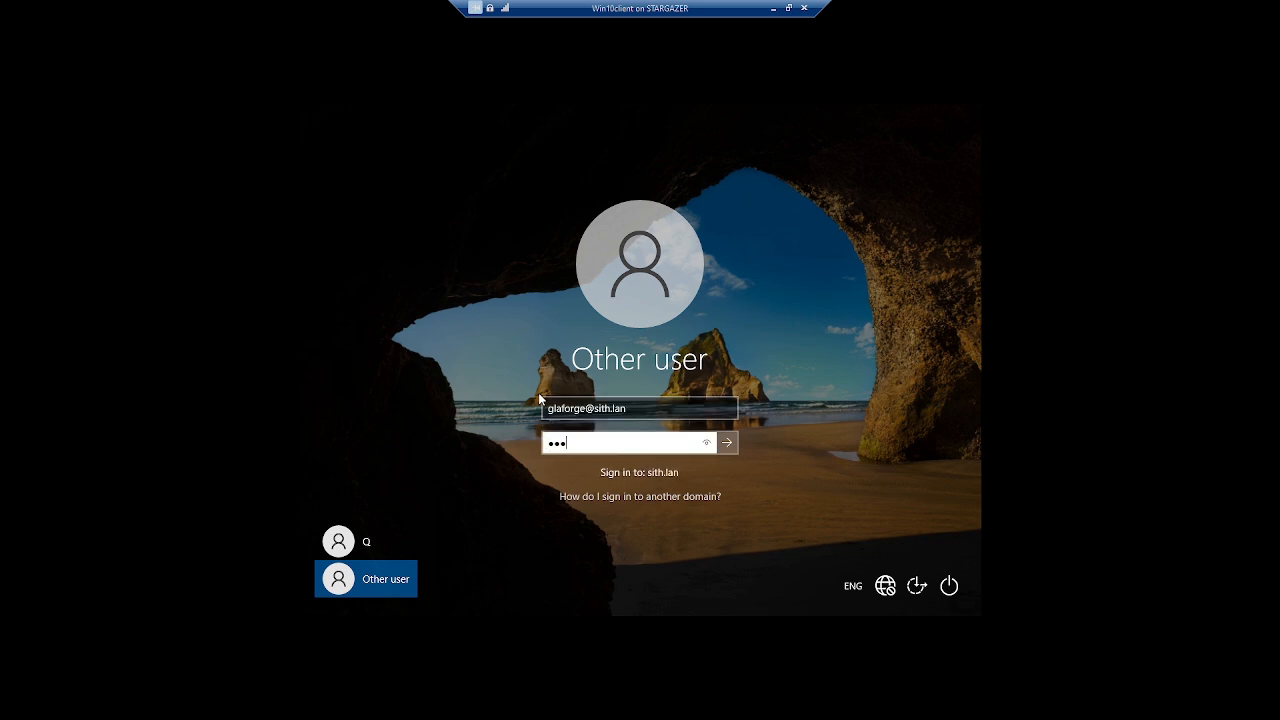
text(••)
key(Return)
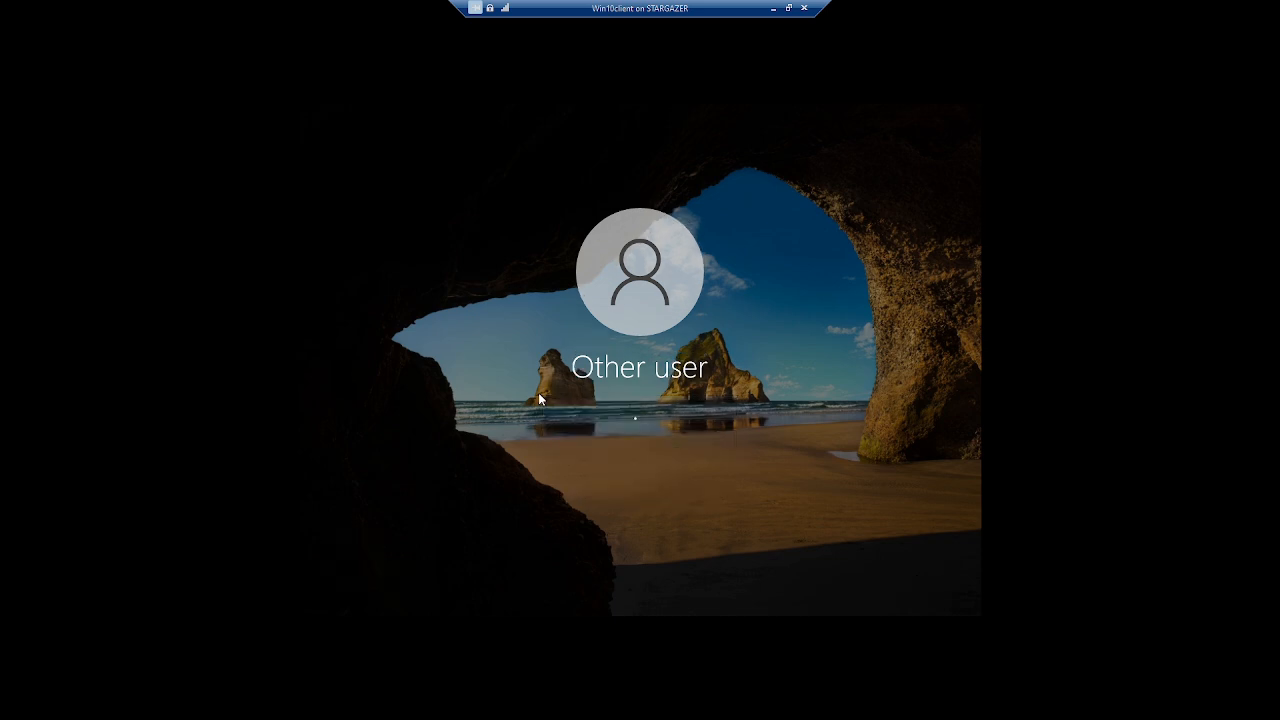
Set and confirm the required new password for that user and continue to the desktop.
key(Return)
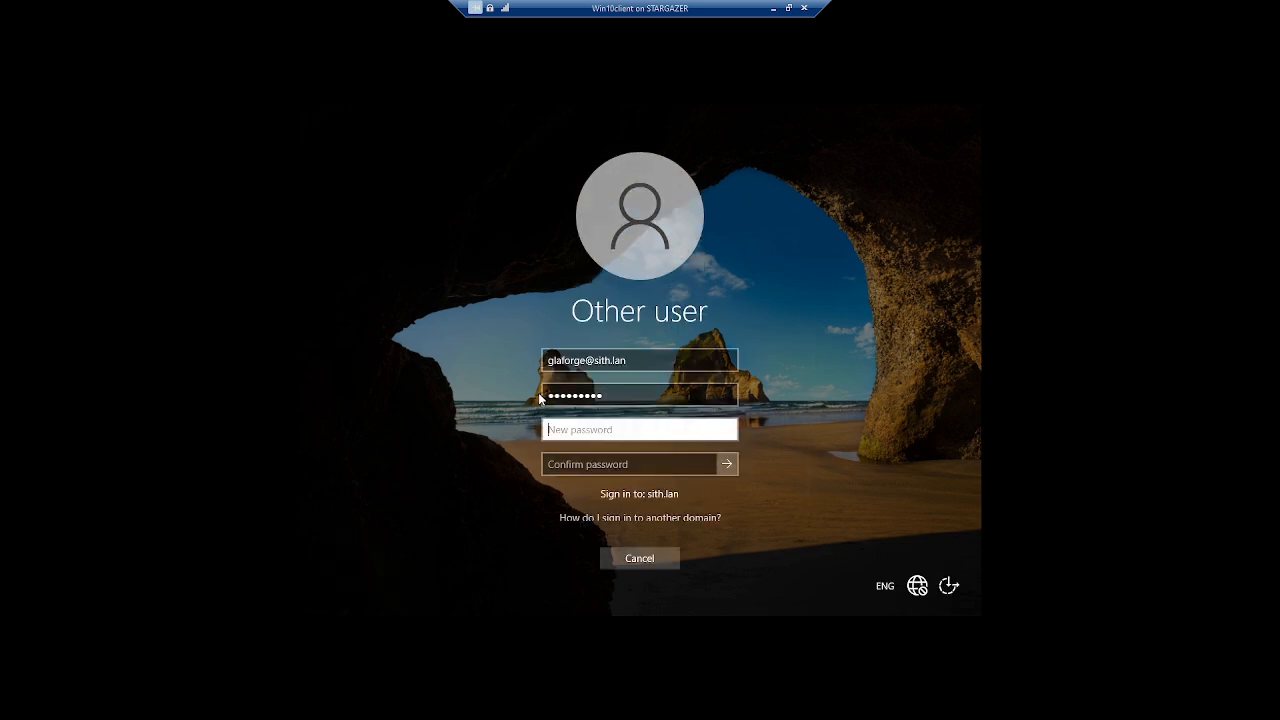
text(•••••••••)
key(Tab)
text(•••••)
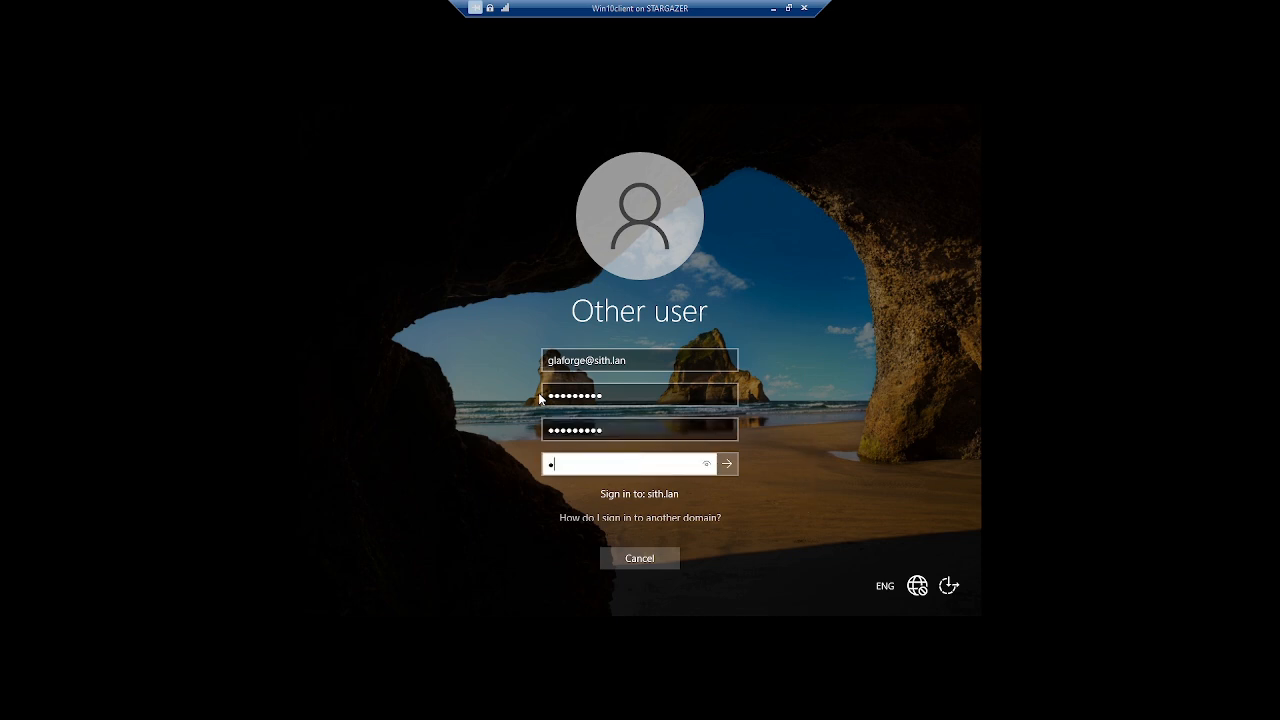
text(••••)
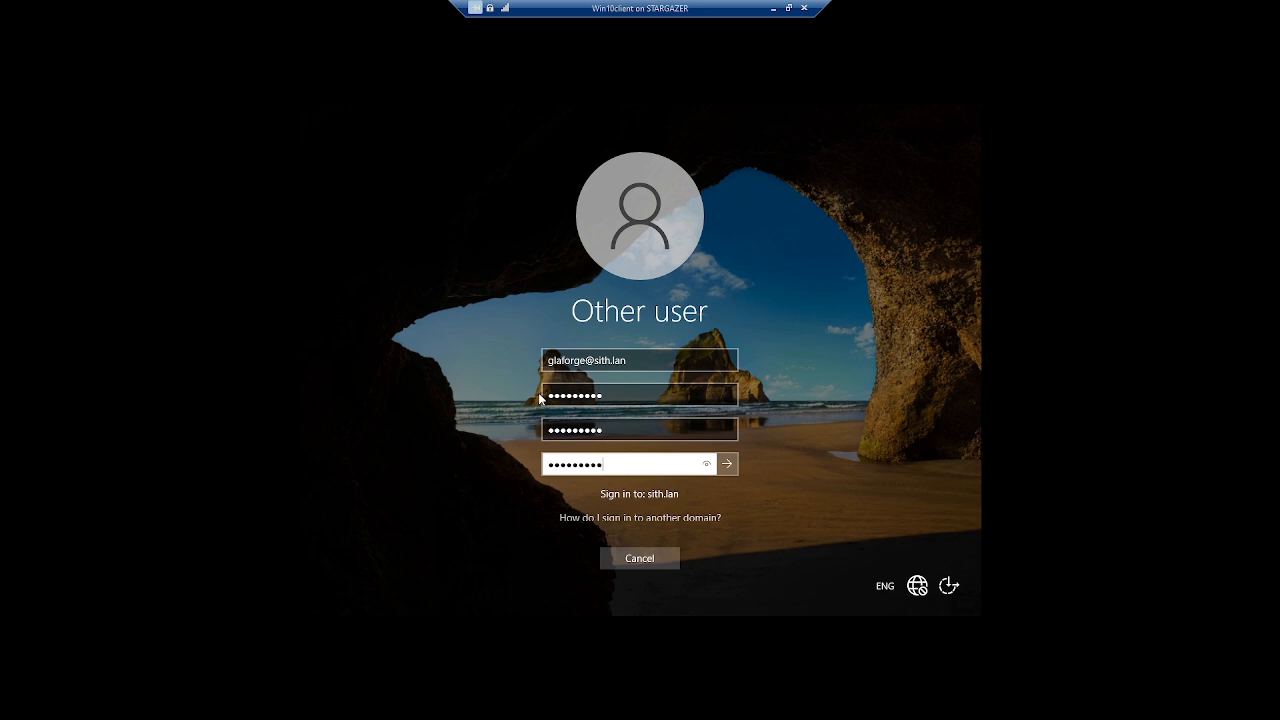
click(727, 464)
key(Return)
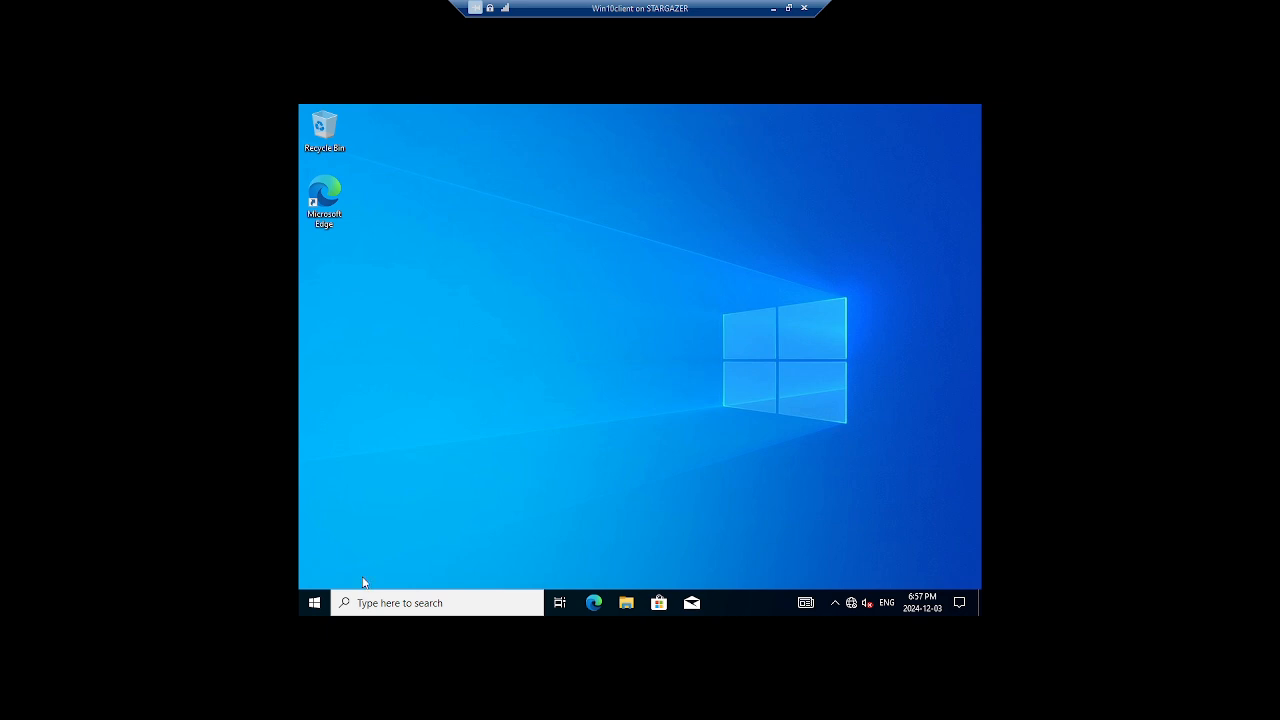
Shut down the Windows 10 client, then exit full screen and close its VM Connection window.
right_click(314, 606)
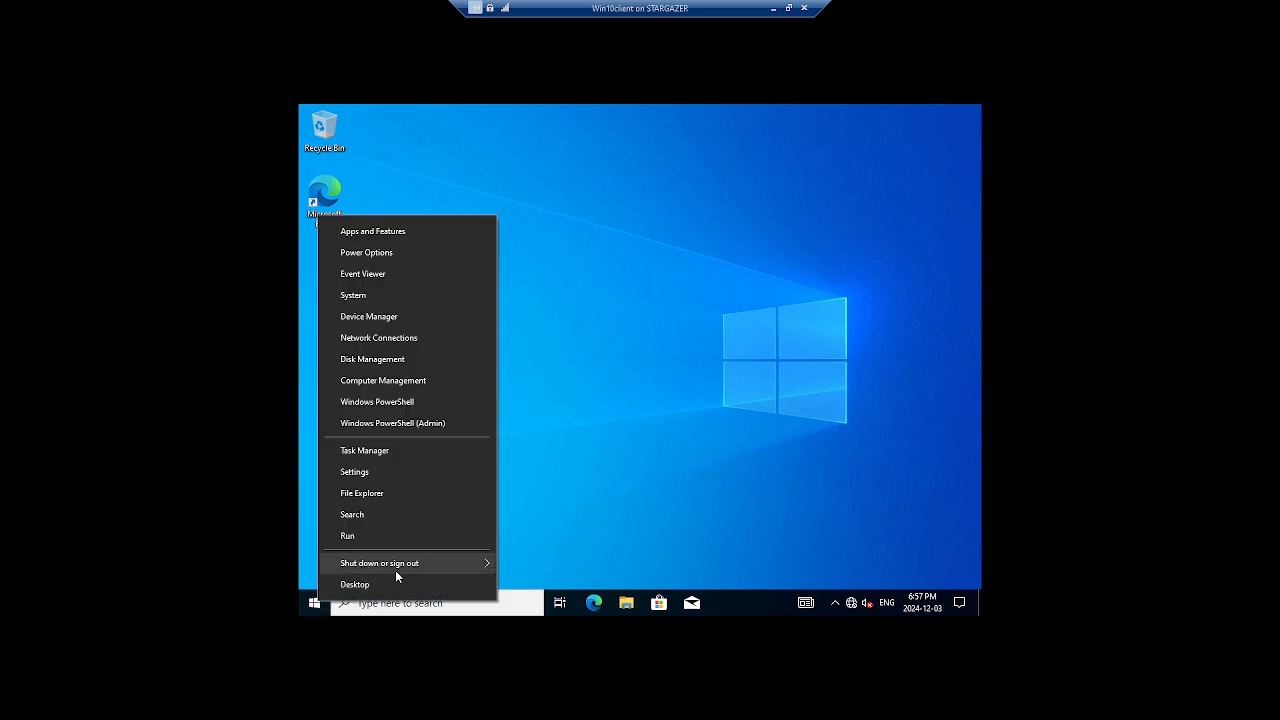
mouse_move(443, 562)
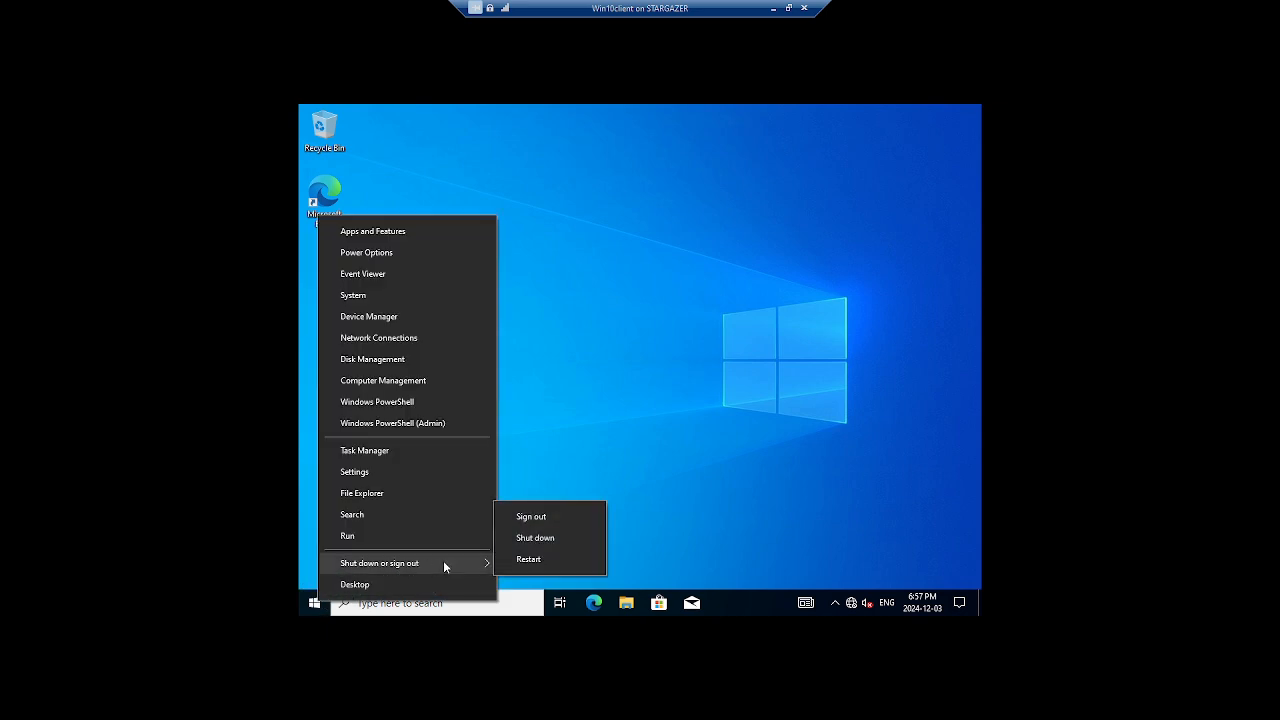
click(536, 538)
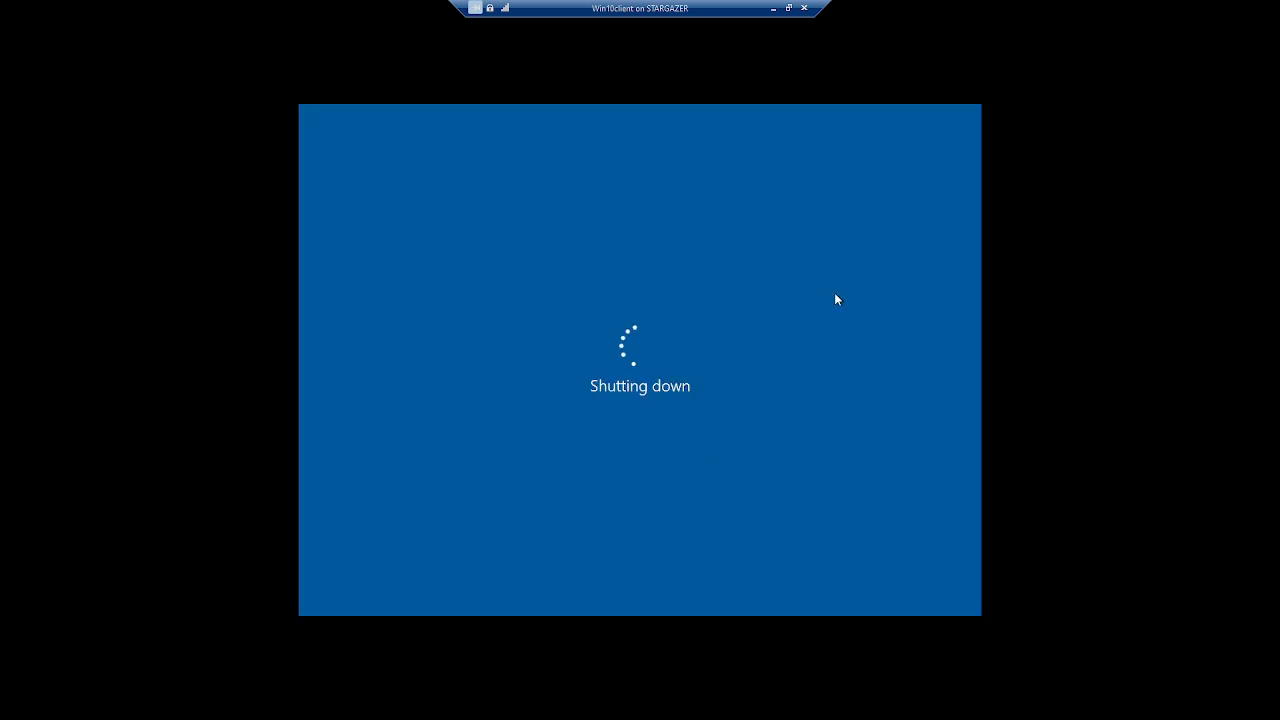
click(789, 10)
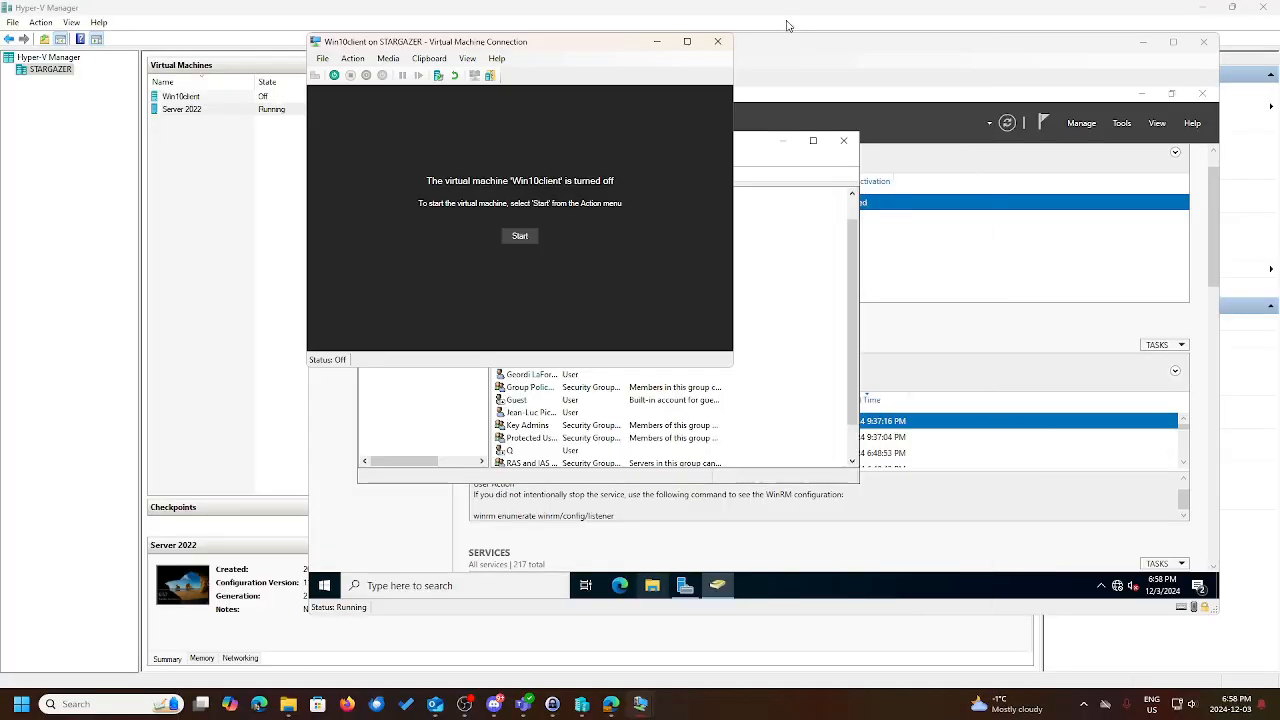
click(722, 42)
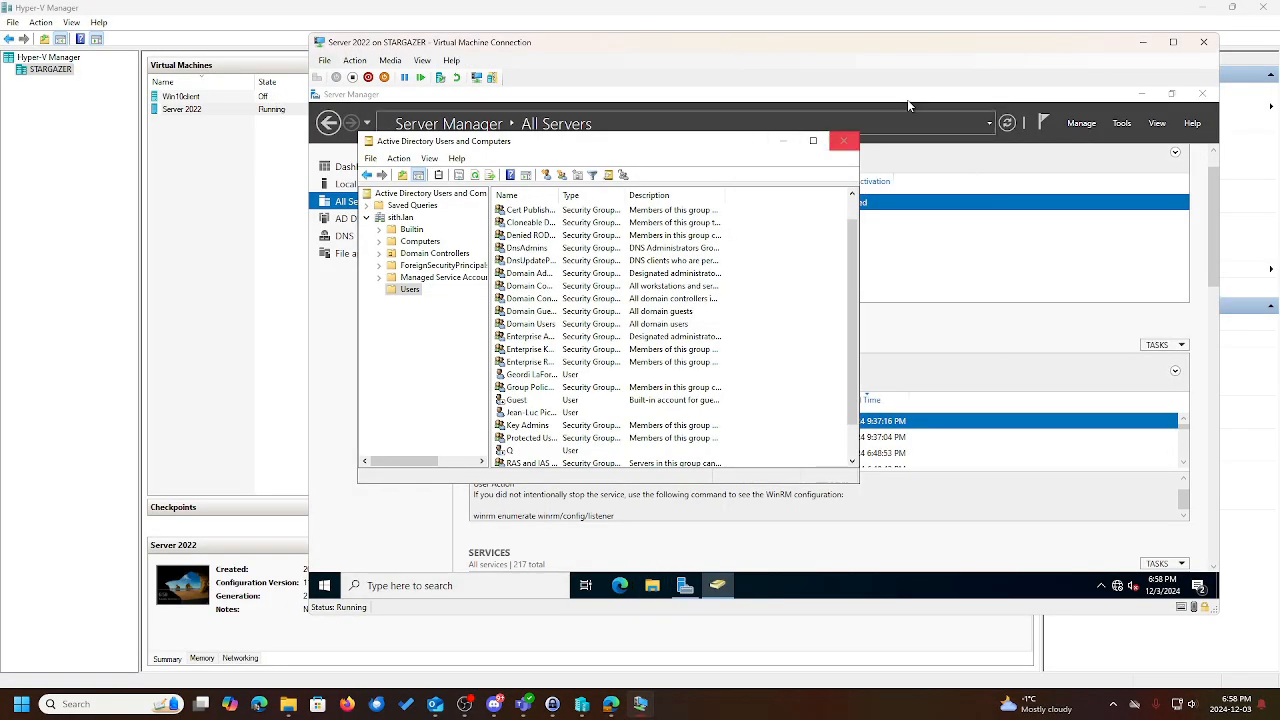
Maximize the Server 2022 VM, close Active Directory Users and Computers, and confirm a server shutdown.
double_click(964, 49)
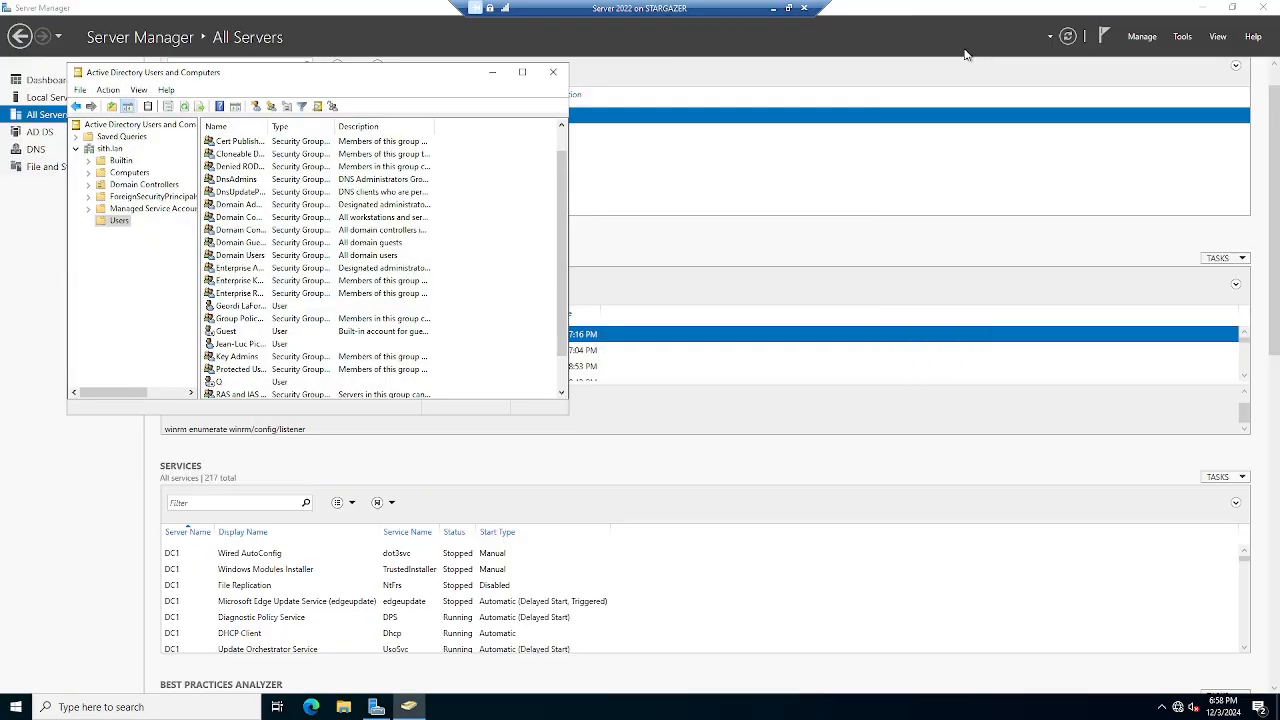
click(554, 74)
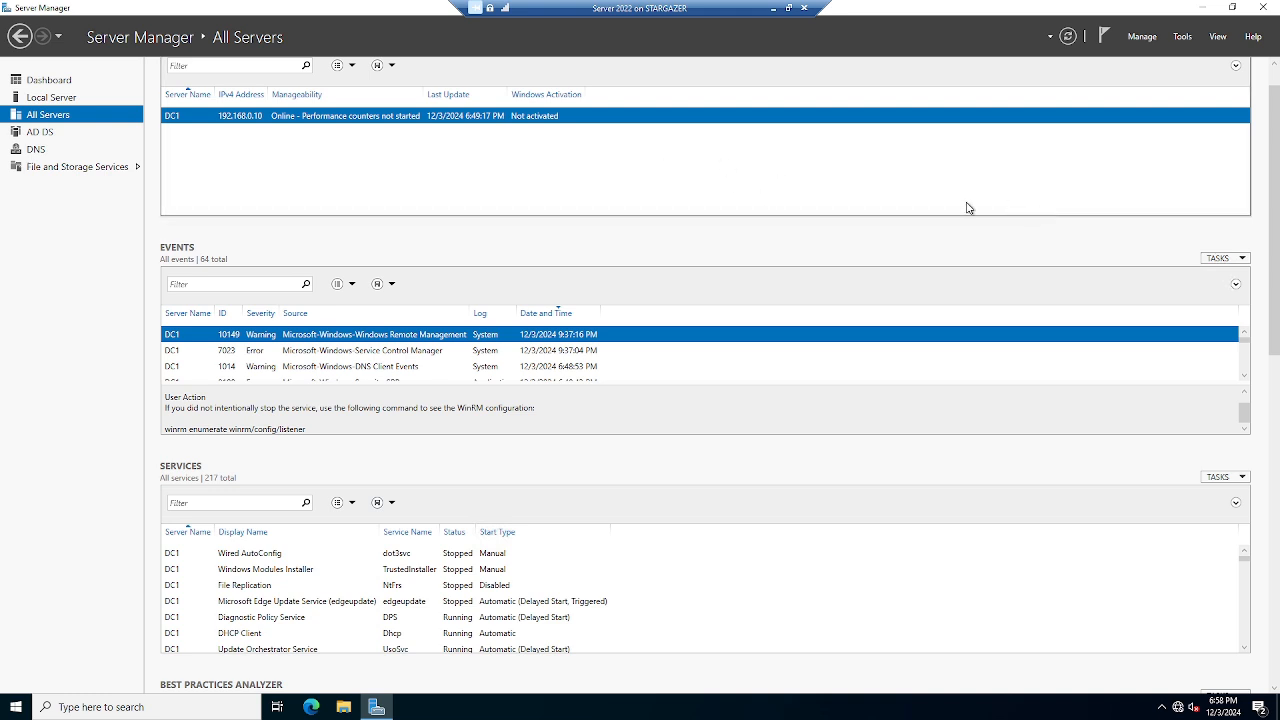
right_click(13, 710)
mouse_move(86, 672)
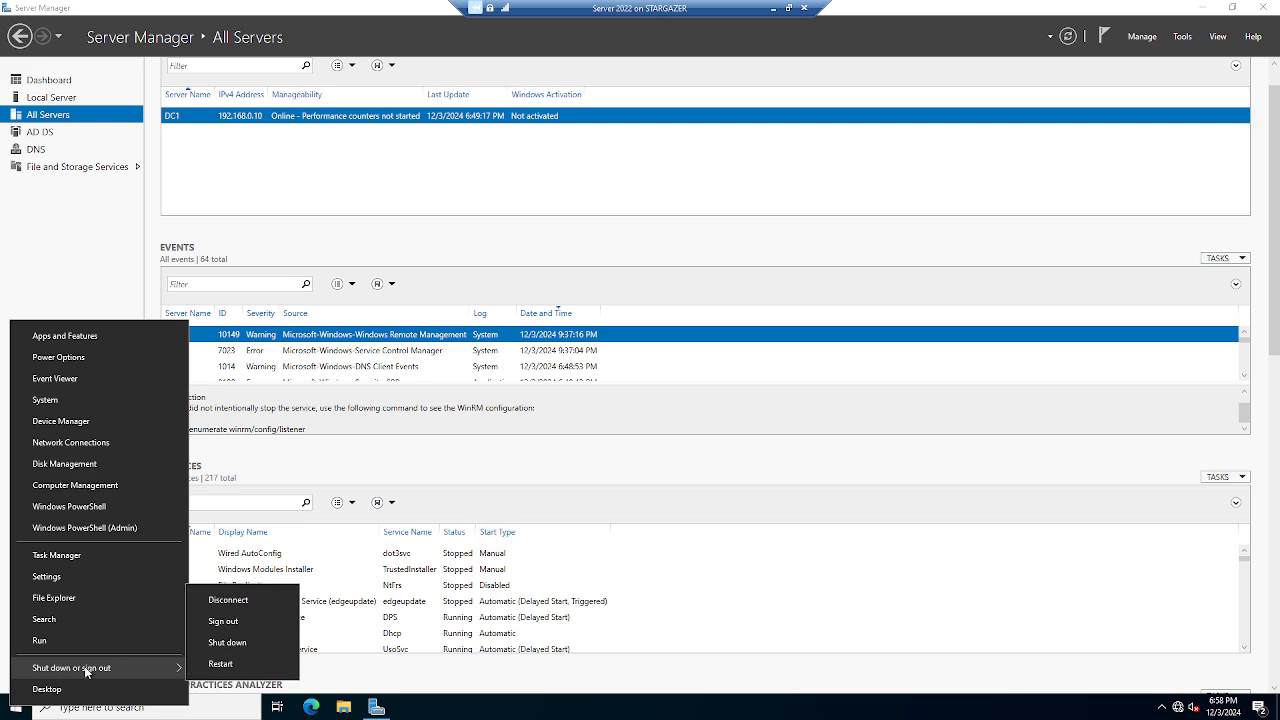
click(214, 644)
click(233, 688)
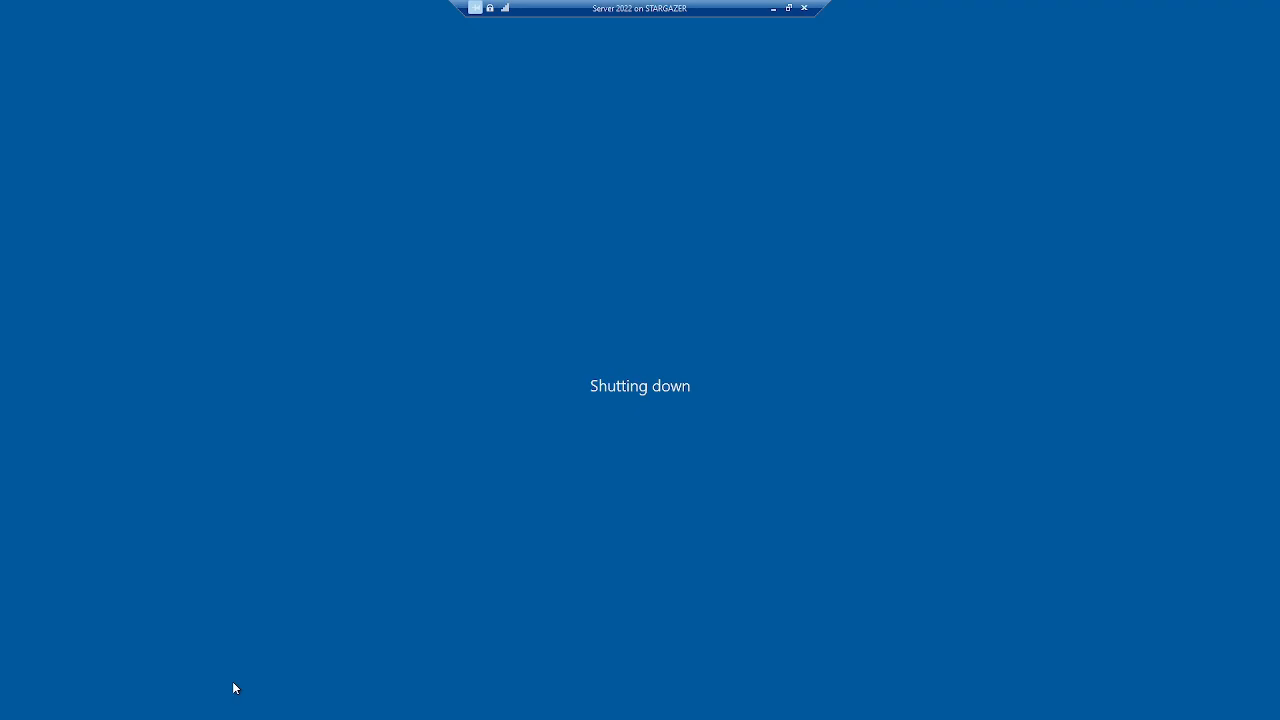